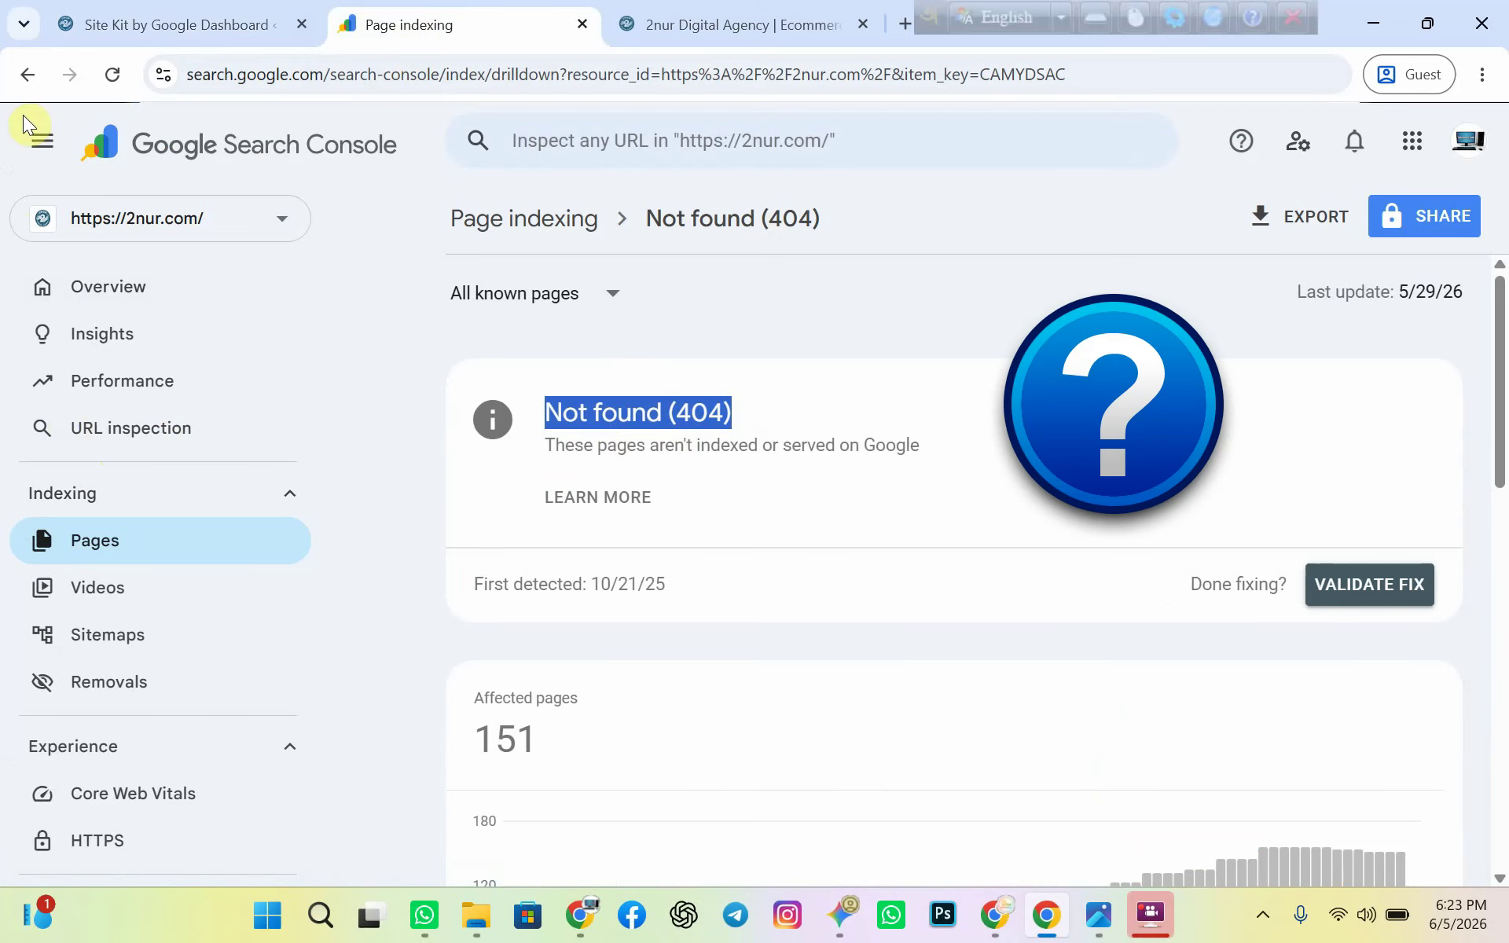
{"action": "left_click", "coordinate": [227, 146]}
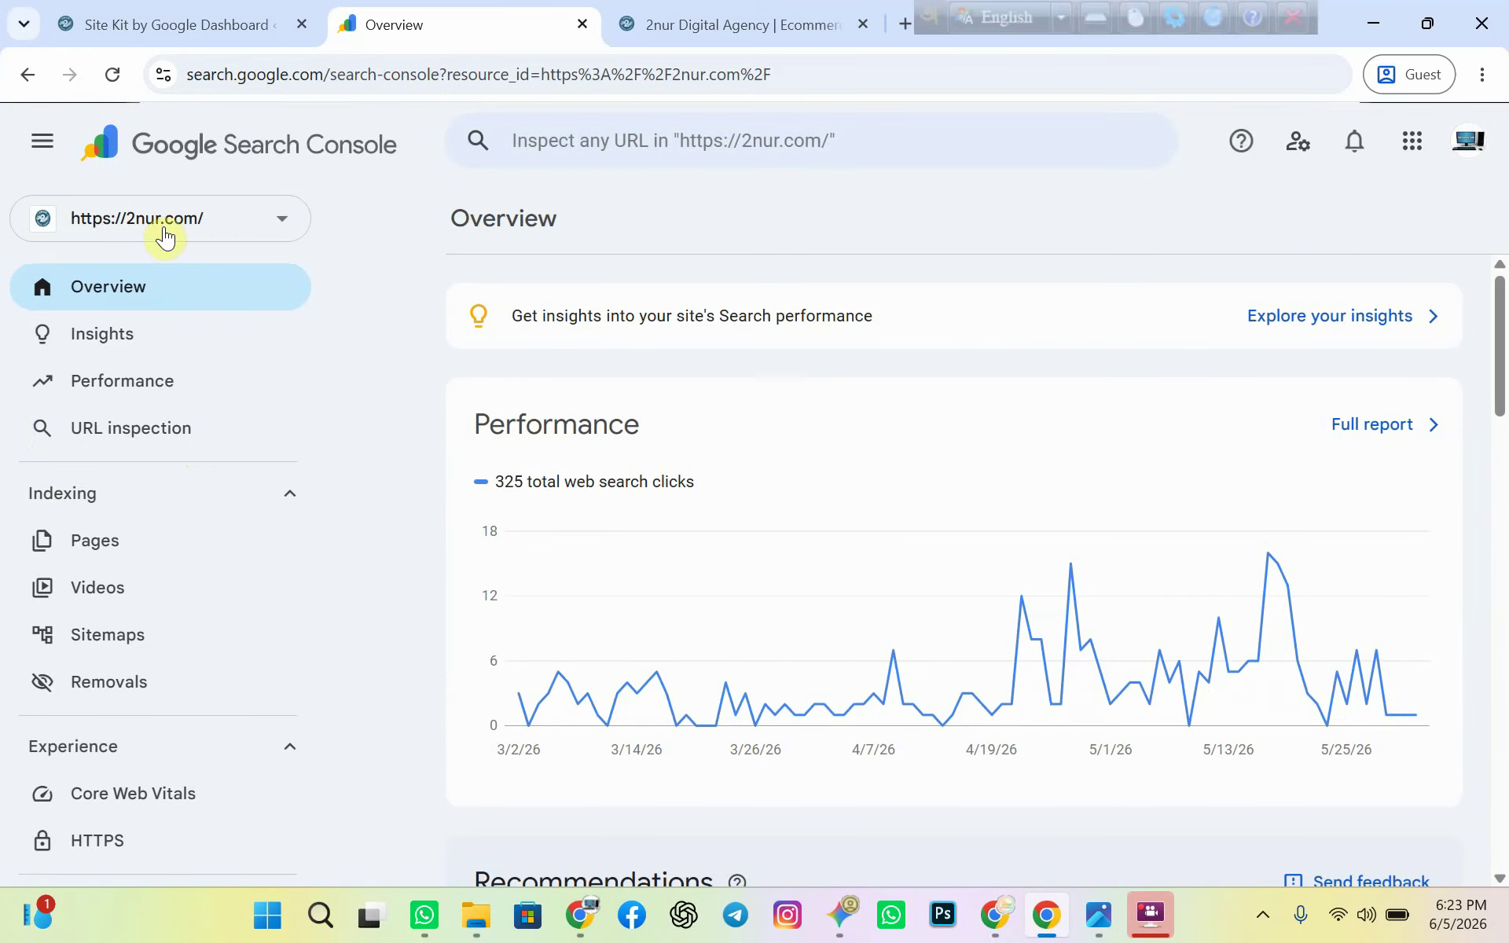
{"action": "scroll", "coordinate": [236, 566], "scroll_direction": "down", "scroll_amount": 3}
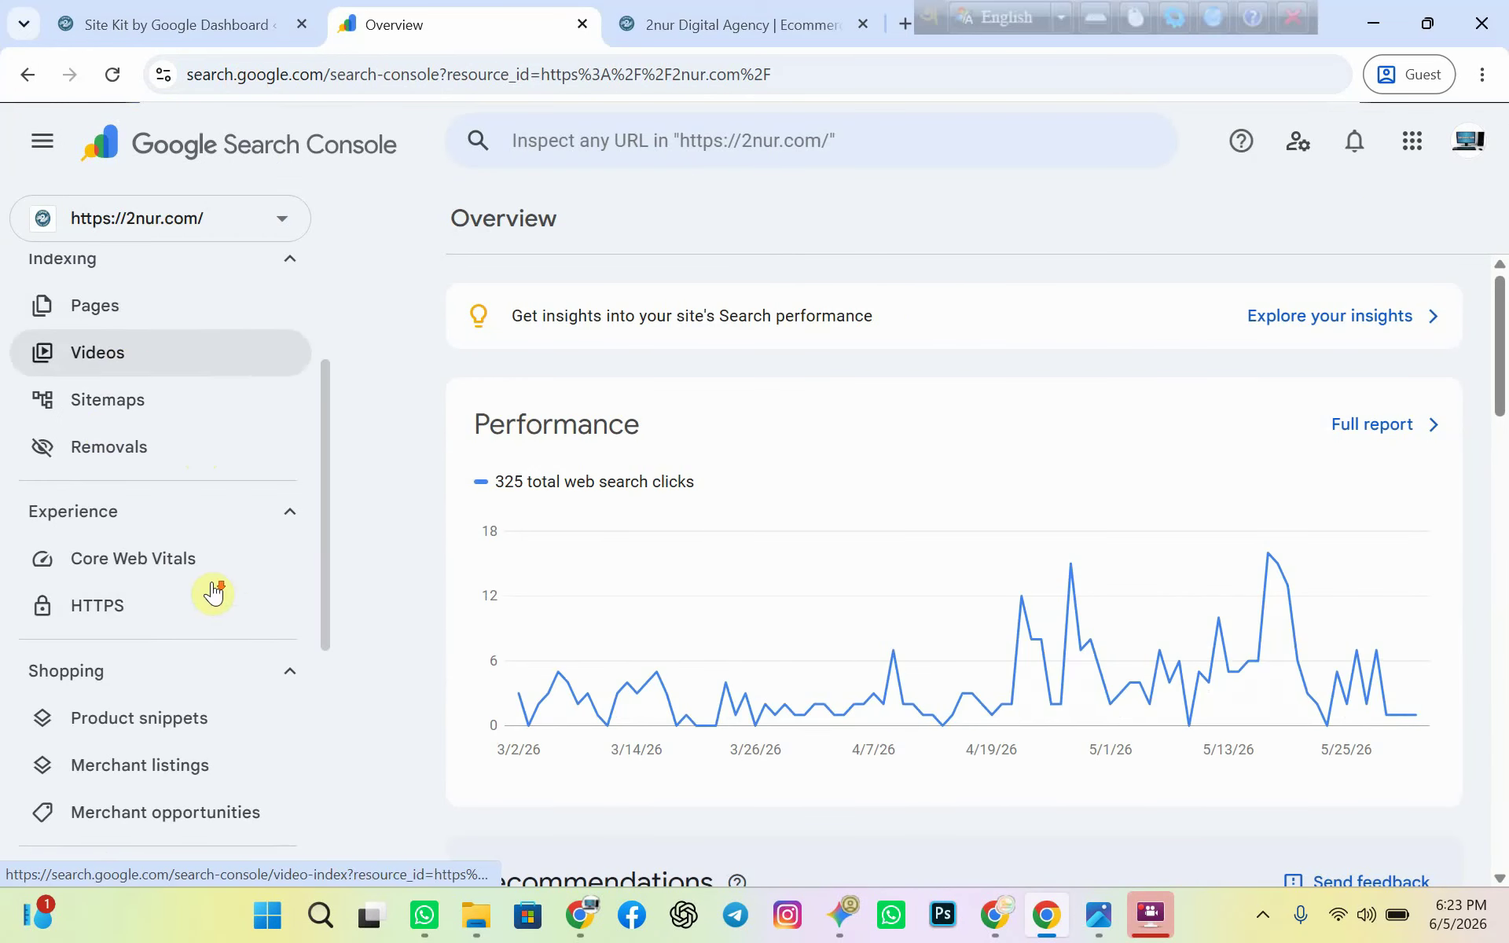
{"action": "left_click", "coordinate": [148, 317]}
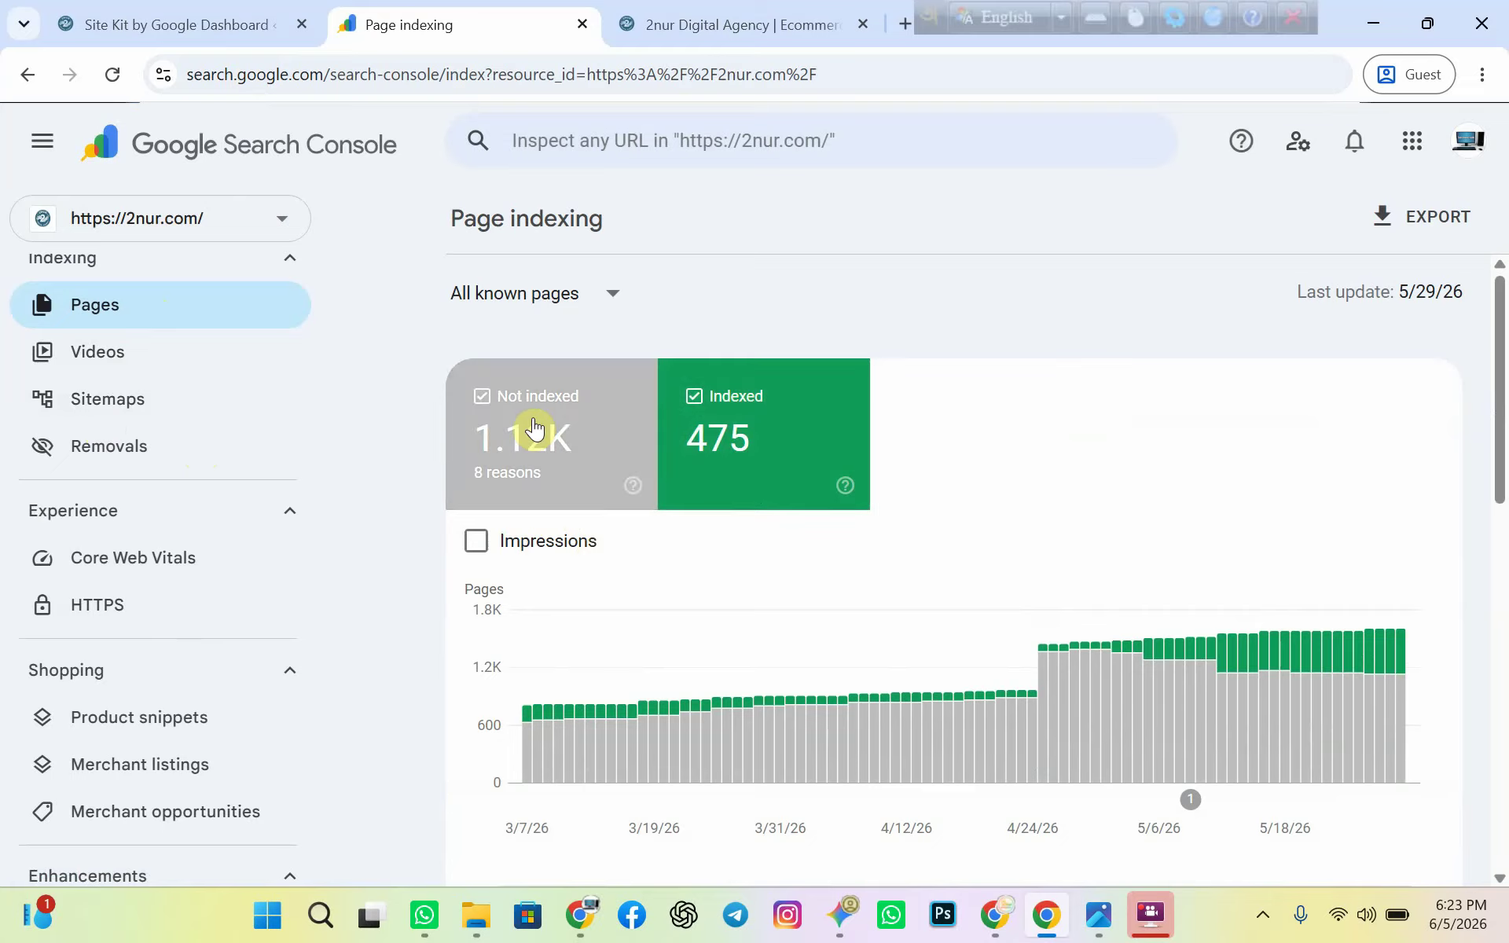
- Examine the indexed and not indexed totals and the listed reasons why pages aren't indexed
{"action": "scroll", "coordinate": [691, 580], "scroll_direction": "down", "scroll_amount": 3}
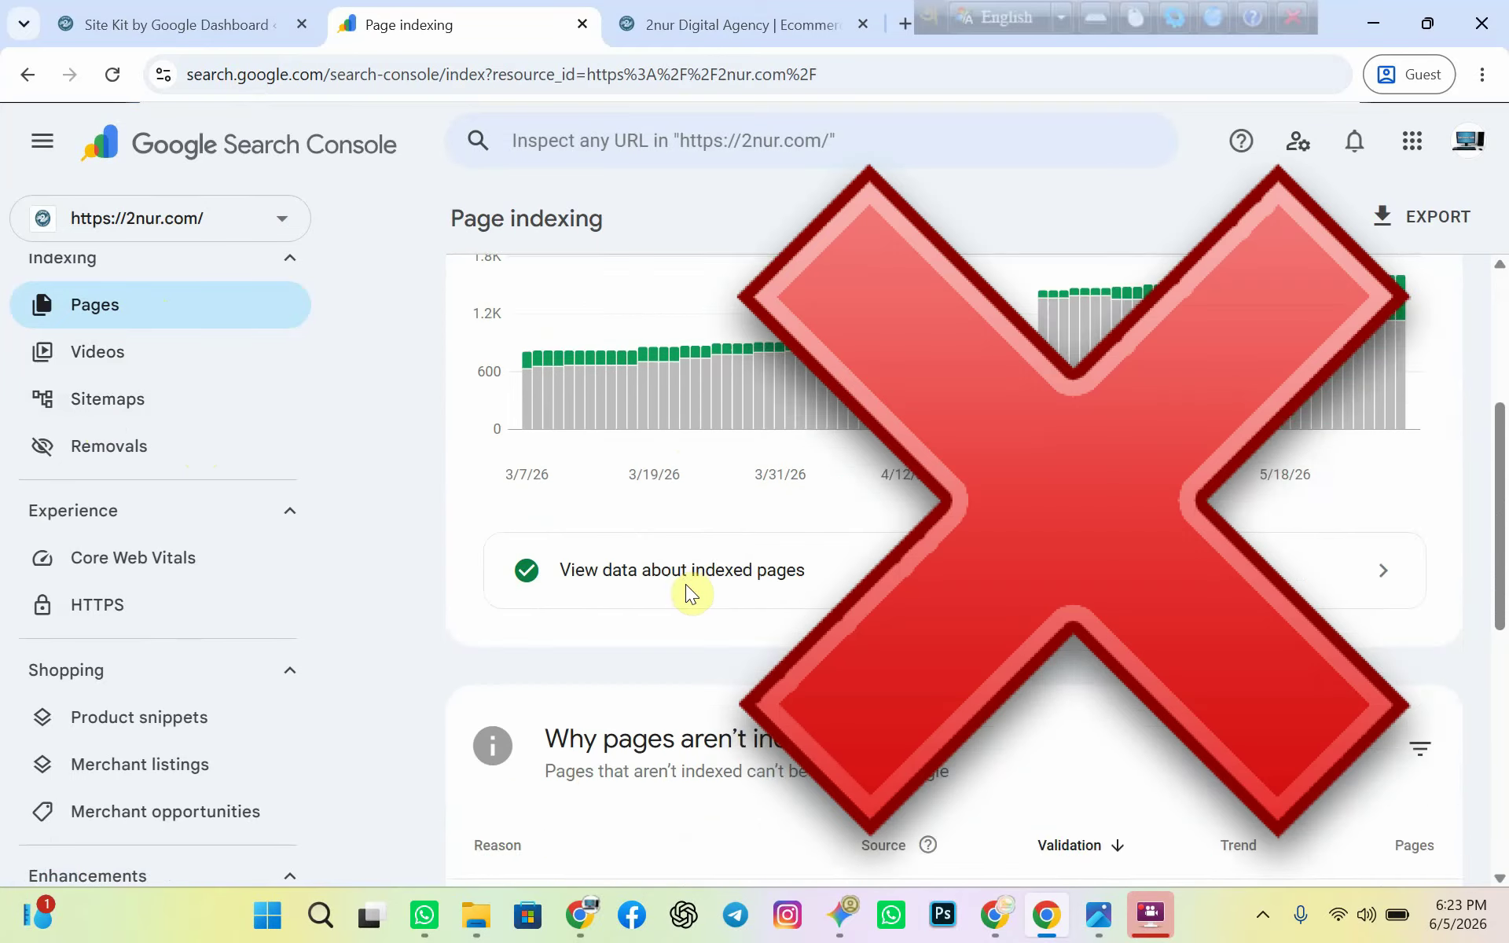
{"action": "scroll", "coordinate": [685, 583], "scroll_direction": "down", "scroll_amount": 3}
{"action": "scroll", "coordinate": [579, 572], "scroll_direction": "up", "scroll_amount": 4}
{"action": "scroll", "coordinate": [624, 581], "scroll_direction": "down", "scroll_amount": 4}
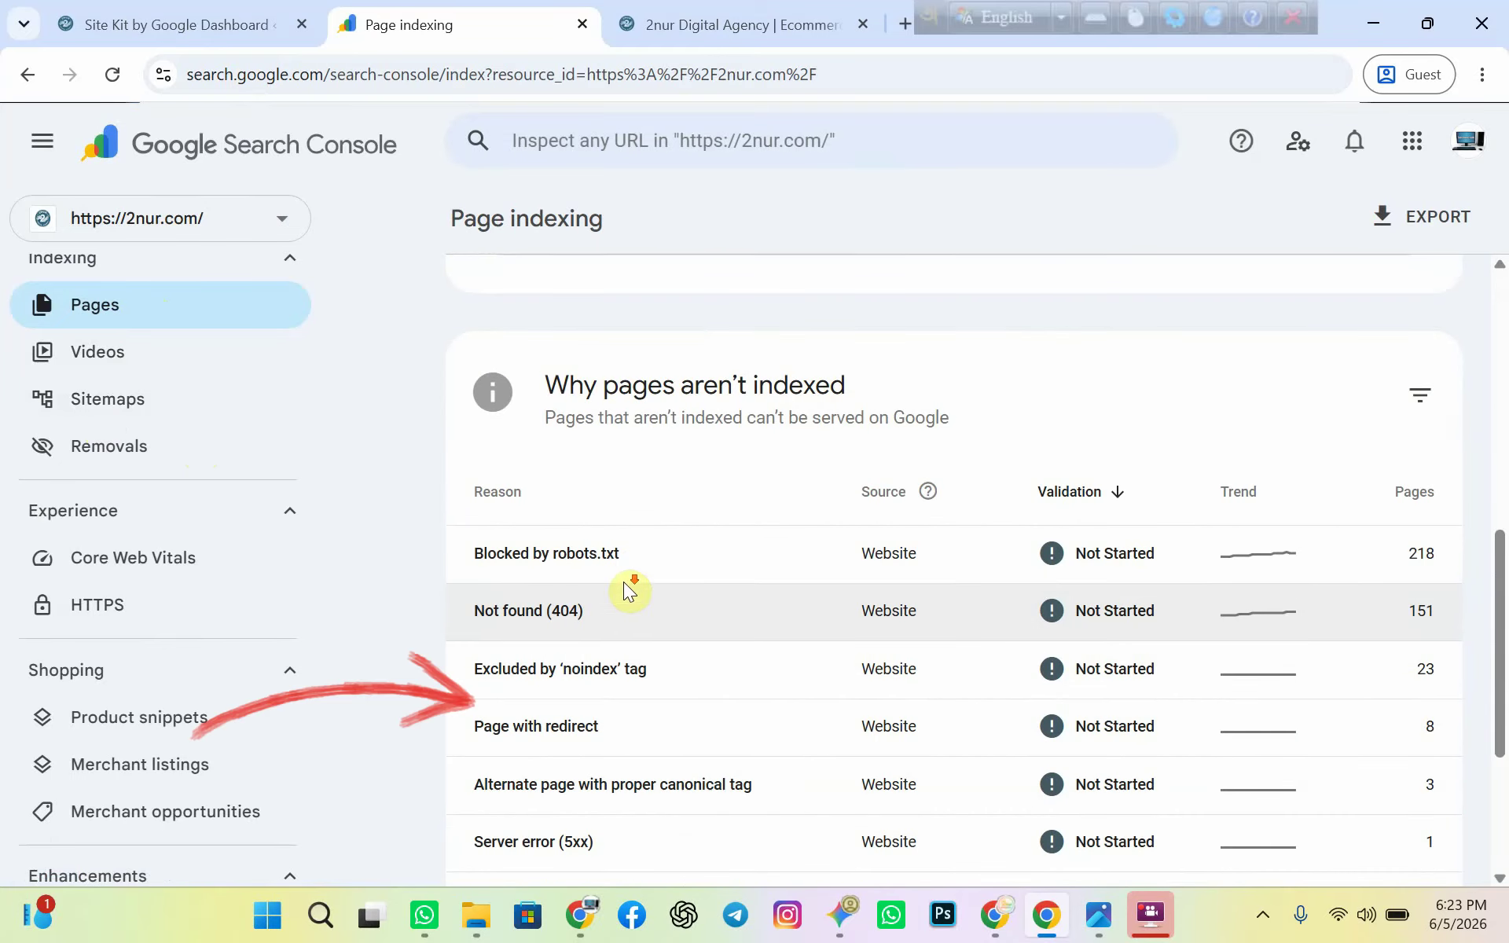
{"action": "scroll", "coordinate": [629, 519], "scroll_direction": "up", "scroll_amount": 7}
{"action": "scroll", "coordinate": [675, 605], "scroll_direction": "down", "scroll_amount": 8}
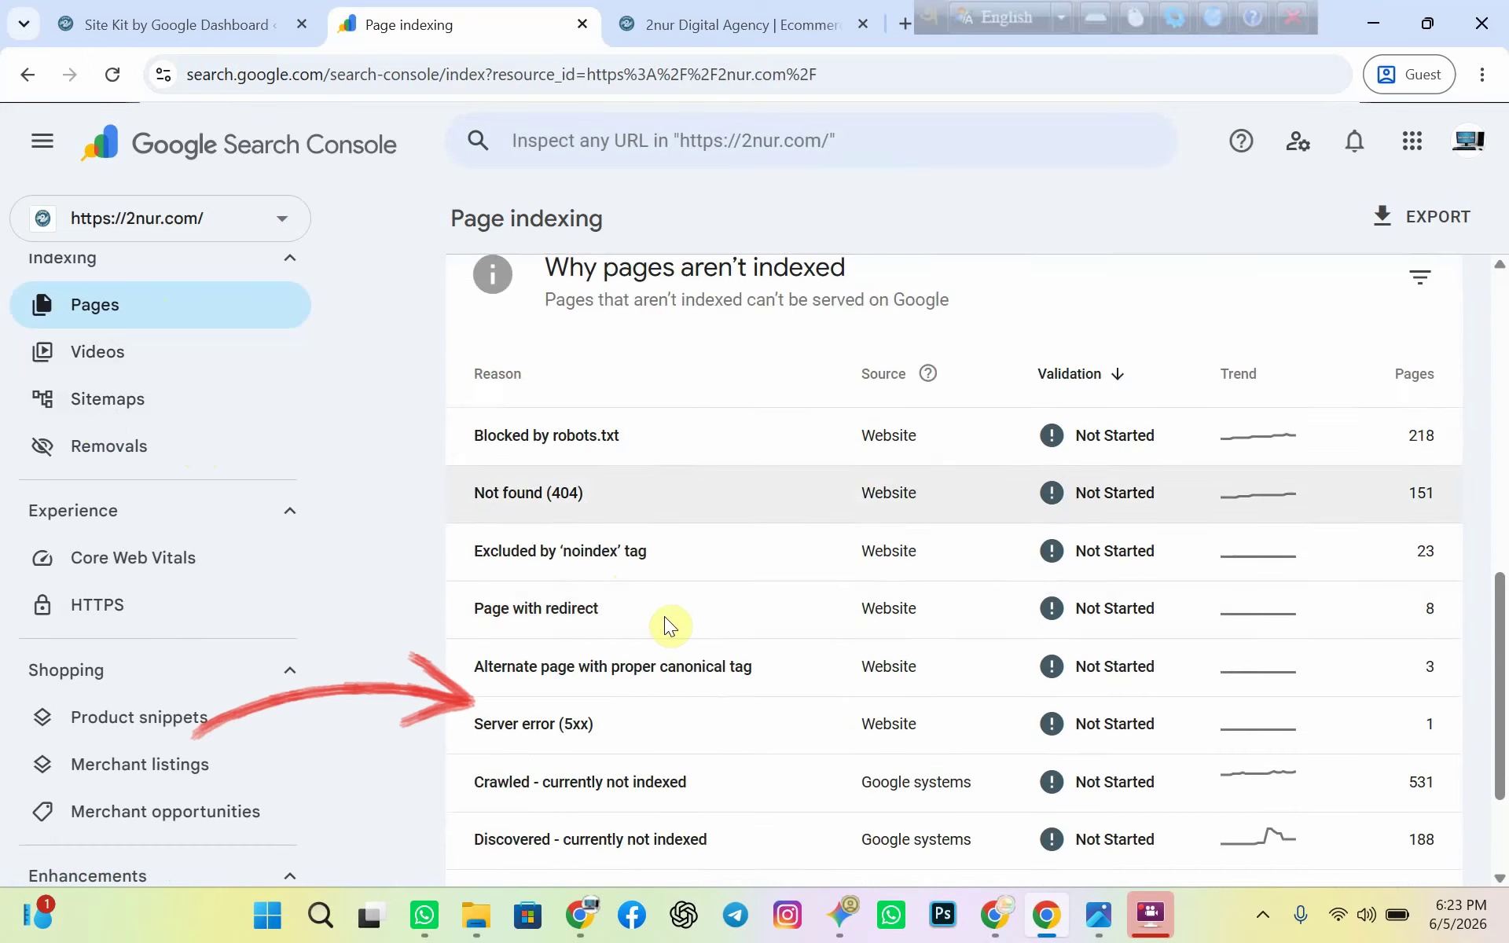
{"action": "scroll", "coordinate": [668, 613], "scroll_direction": "up", "scroll_amount": 3}
{"action": "scroll", "coordinate": [718, 580], "scroll_direction": "down", "scroll_amount": 3}
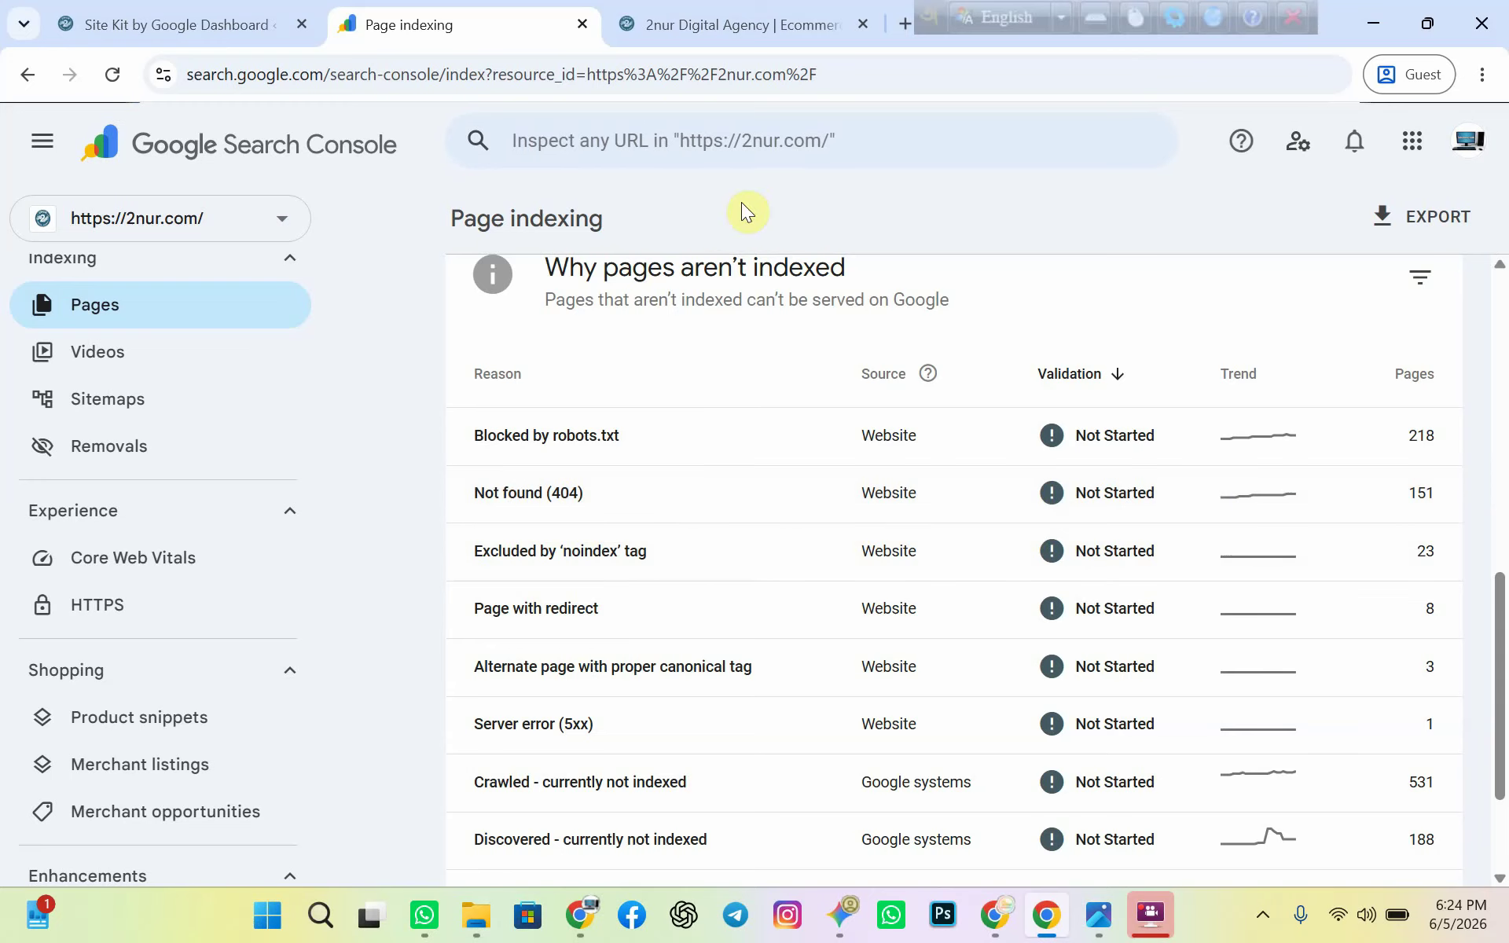
- Switch to the 2nur.com WordPress admin and open the list of installed plugins
{"action": "left_click", "coordinate": [208, 22]}
{"action": "mouse_move", "coordinate": [4, 621]}
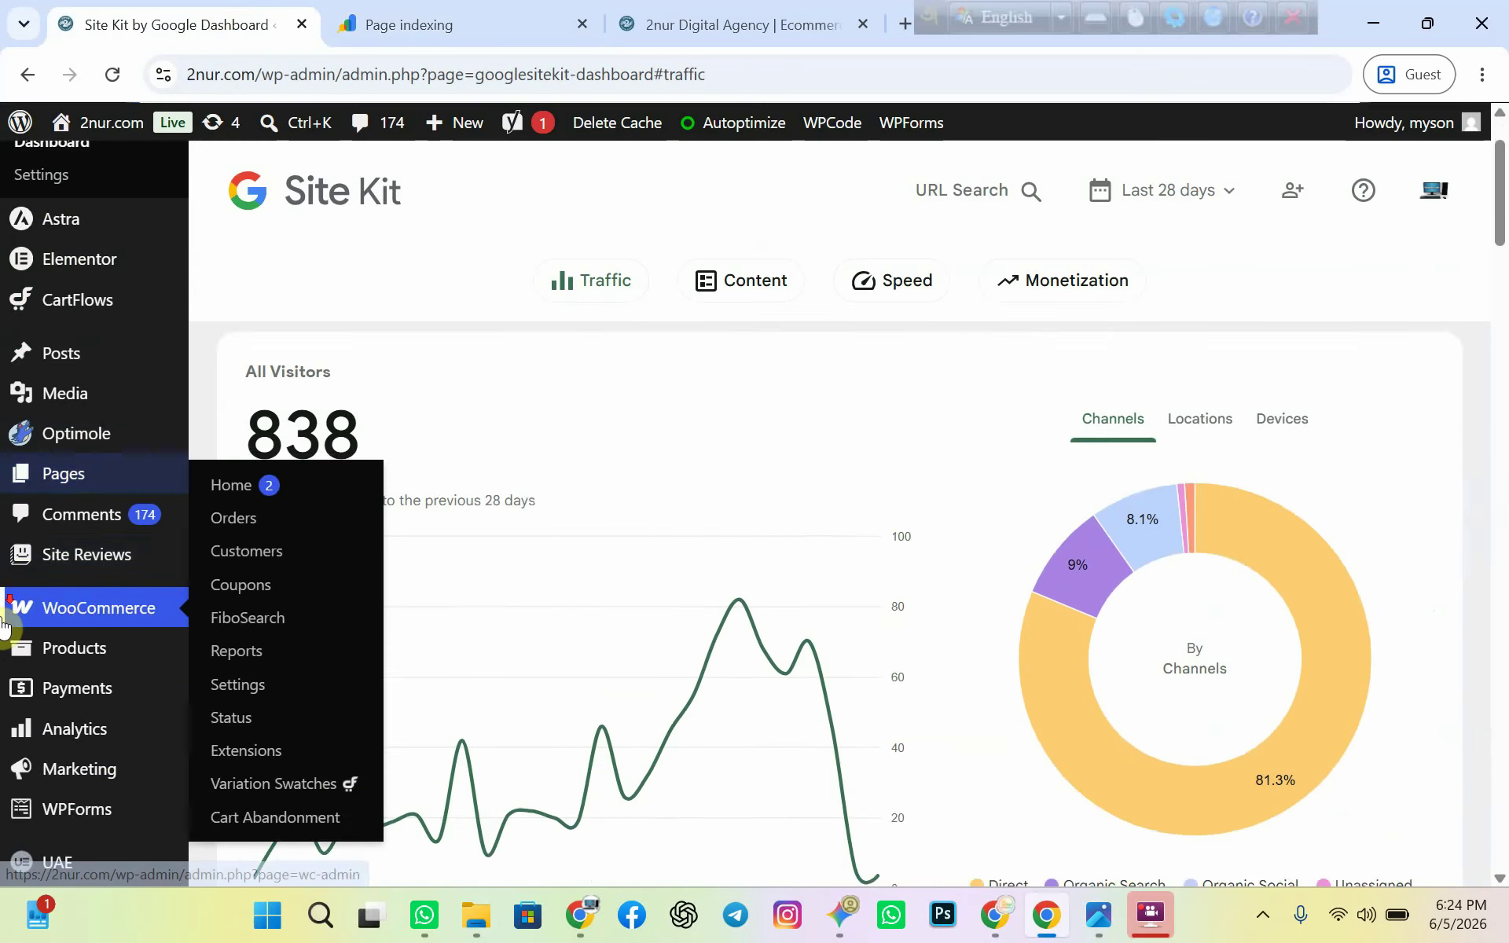
{"action": "scroll", "coordinate": [4, 621], "scroll_direction": "down", "scroll_amount": 6}
{"action": "mouse_move", "coordinate": [43, 672]}
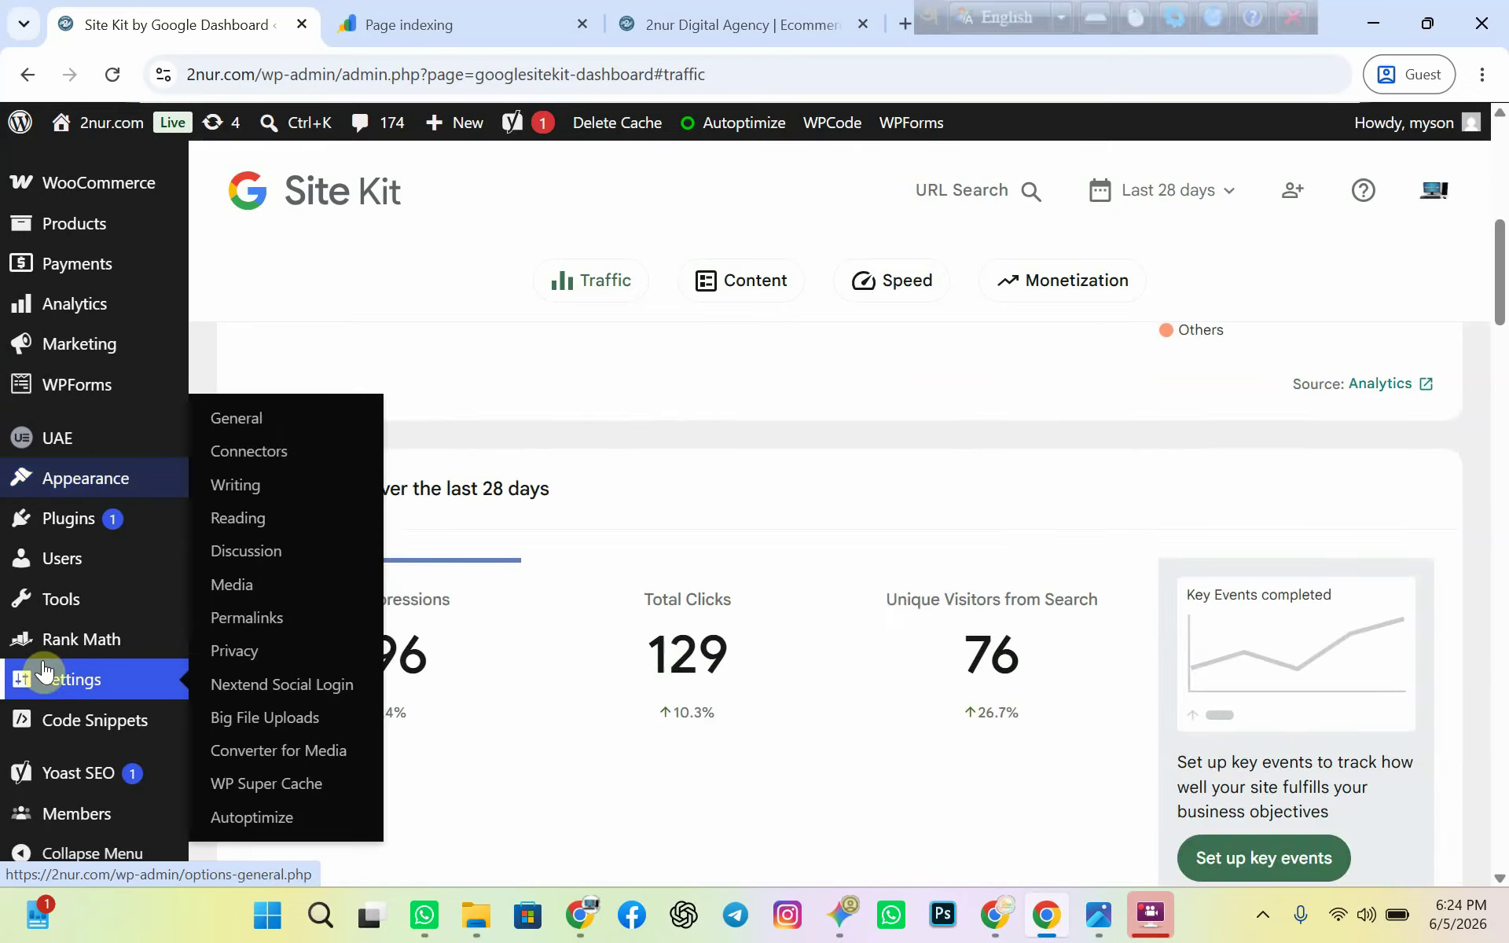
{"action": "mouse_move", "coordinate": [78, 527]}
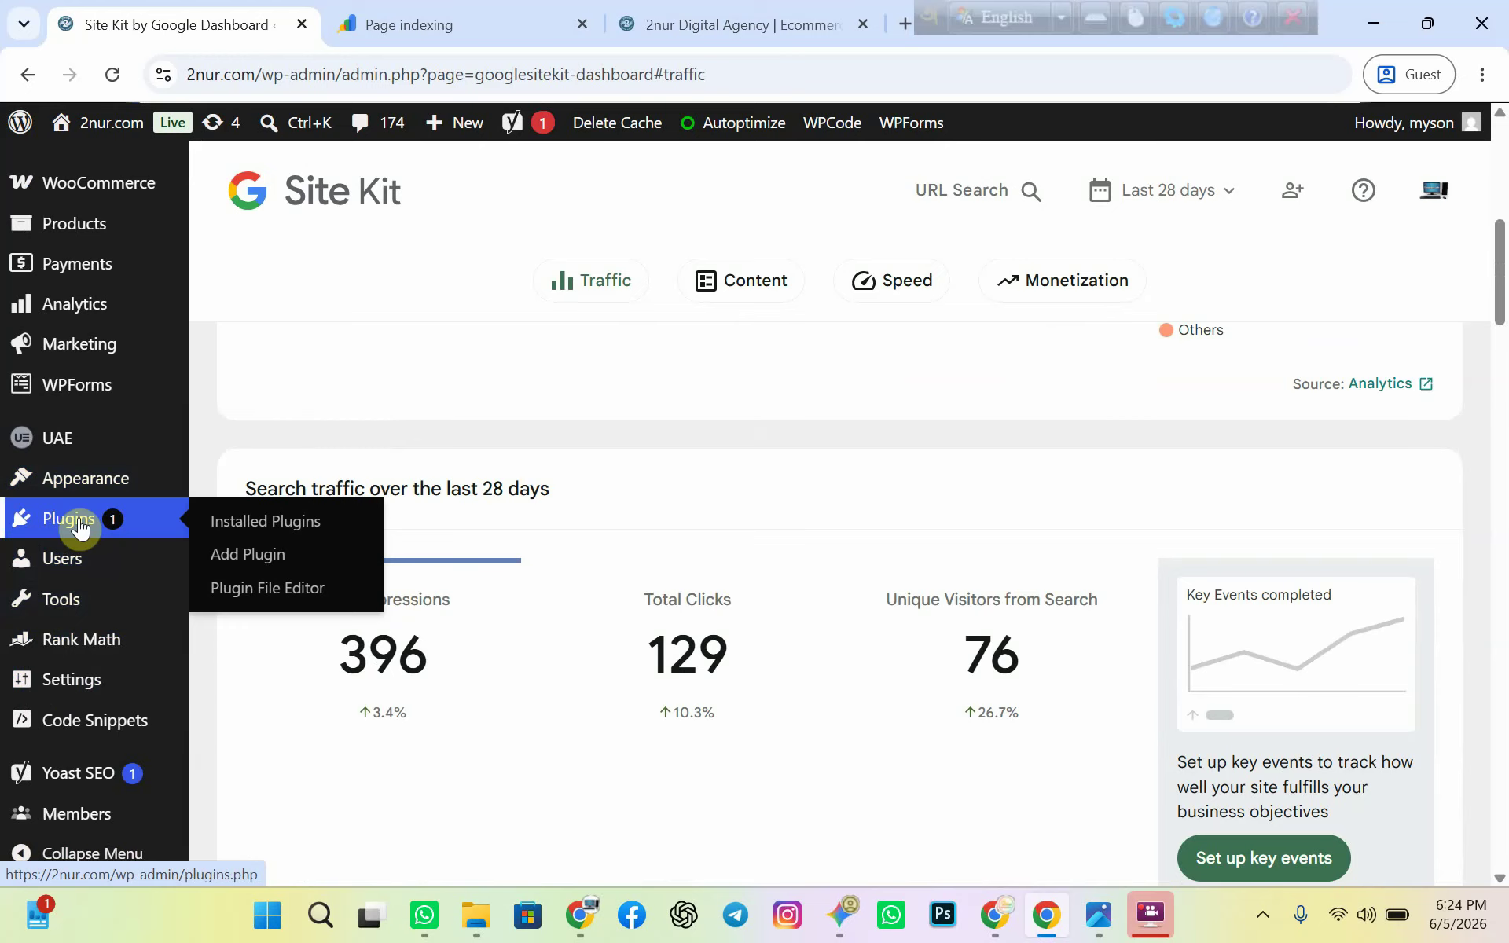
{"action": "scroll", "coordinate": [67, 676], "scroll_direction": "down", "scroll_amount": 2}
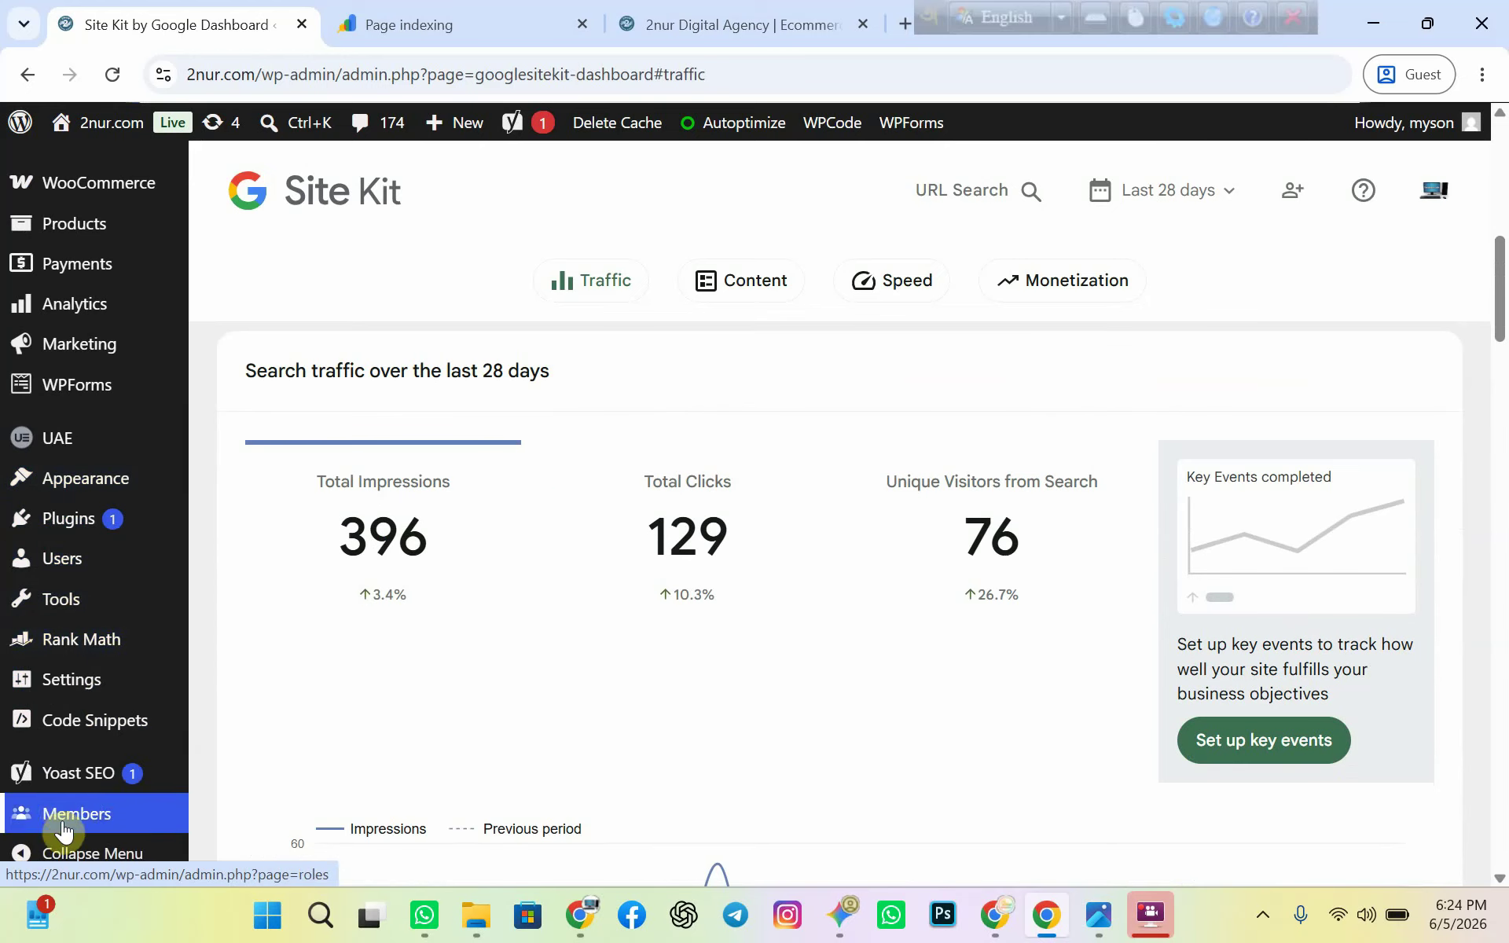
{"action": "mouse_move", "coordinate": [79, 650]}
{"action": "scroll", "coordinate": [55, 708], "scroll_direction": "down", "scroll_amount": 4}
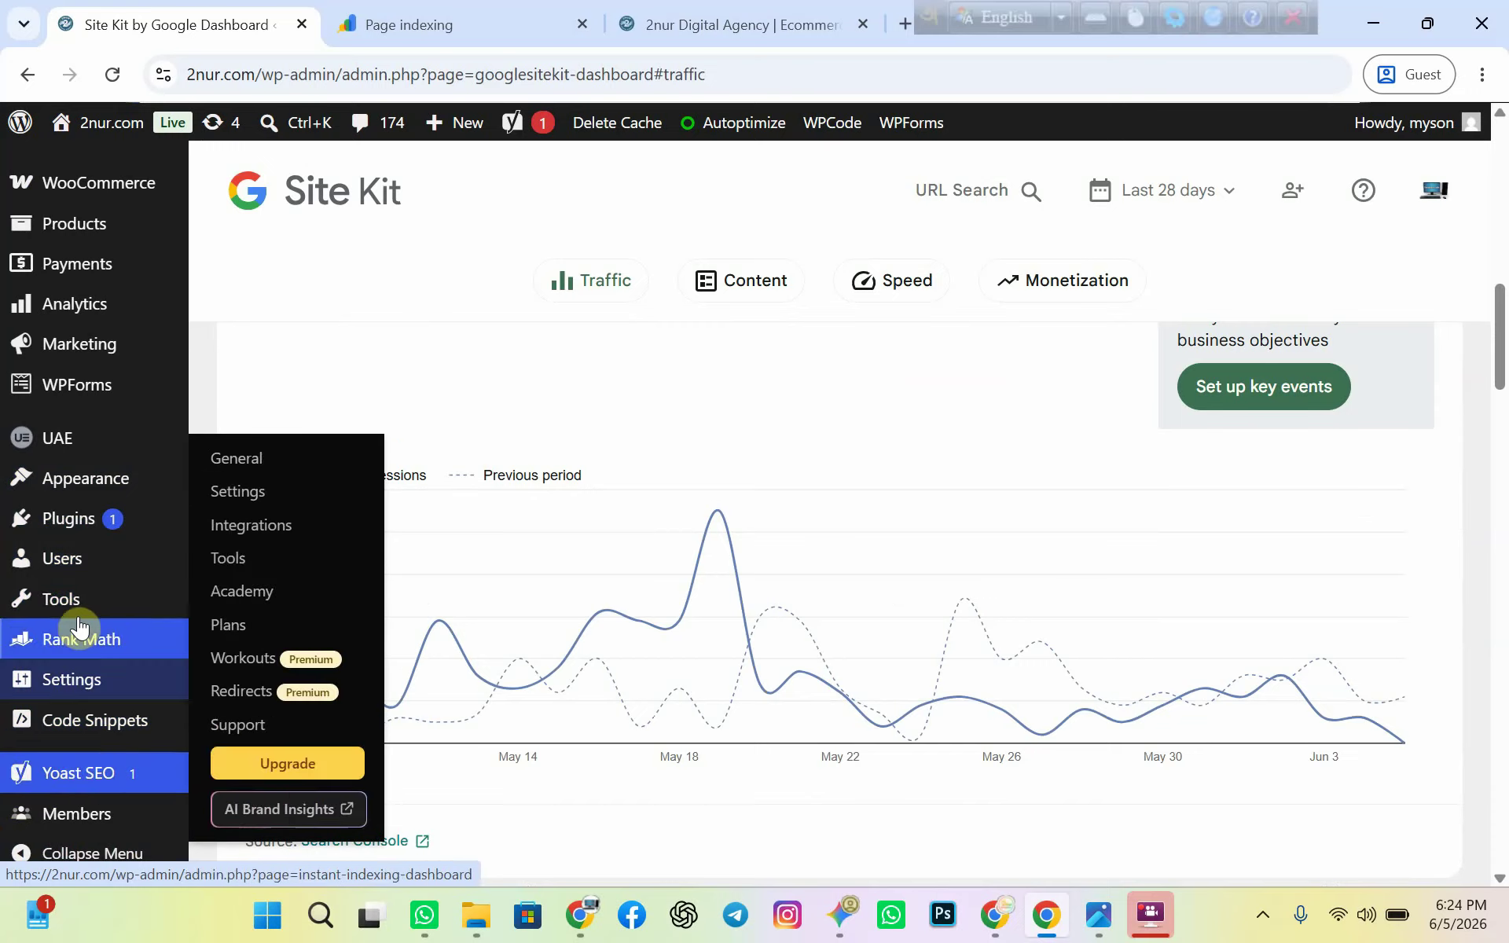
{"action": "mouse_move", "coordinate": [75, 588]}
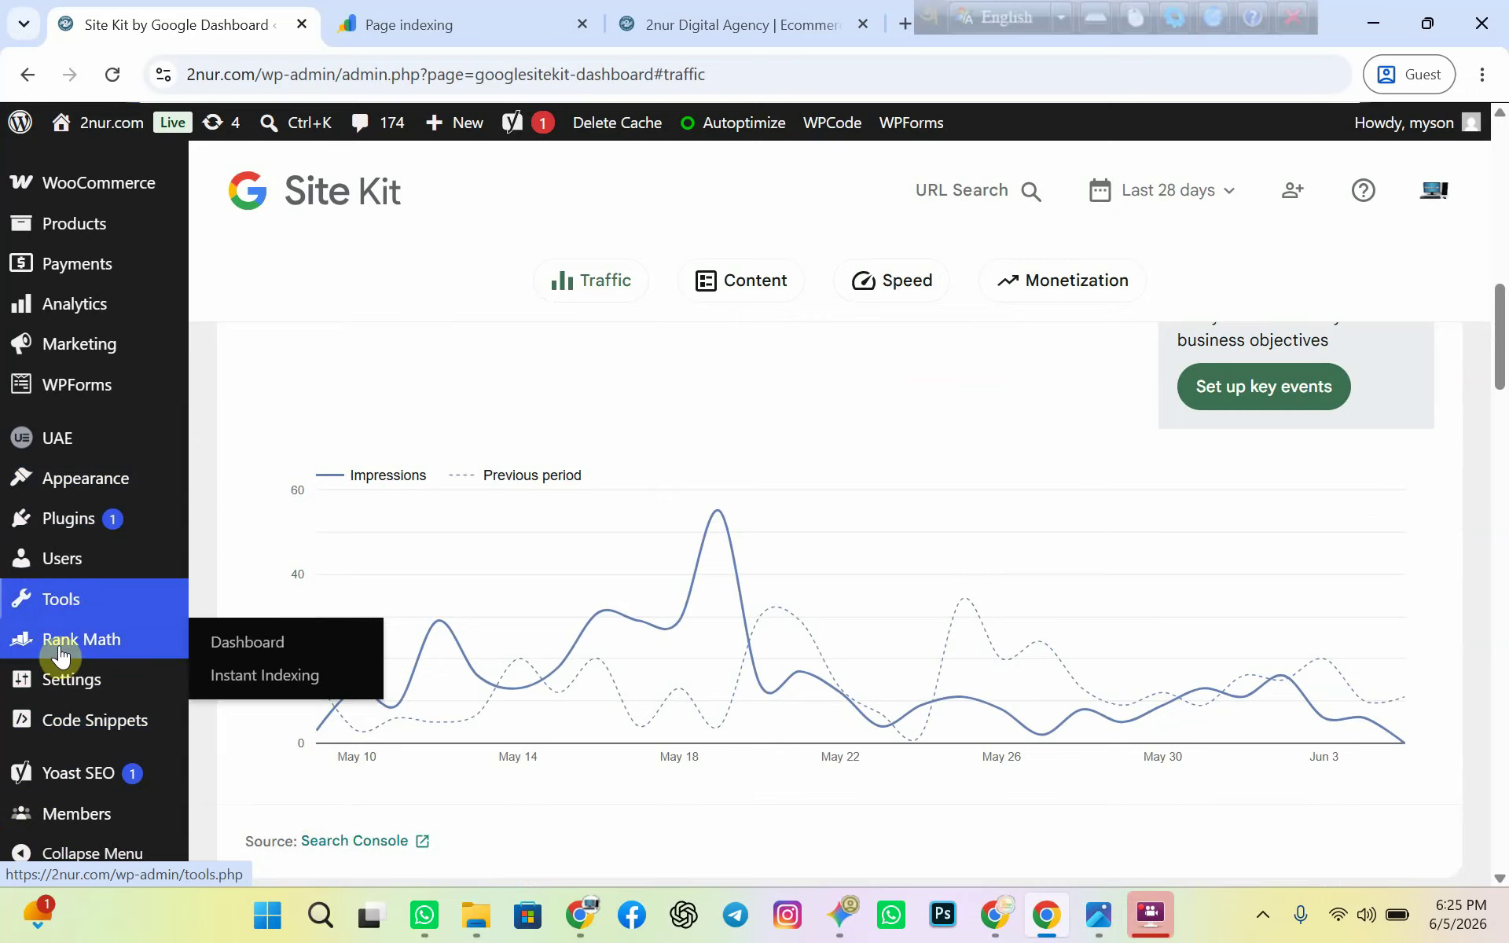
{"action": "left_click", "coordinate": [68, 519]}
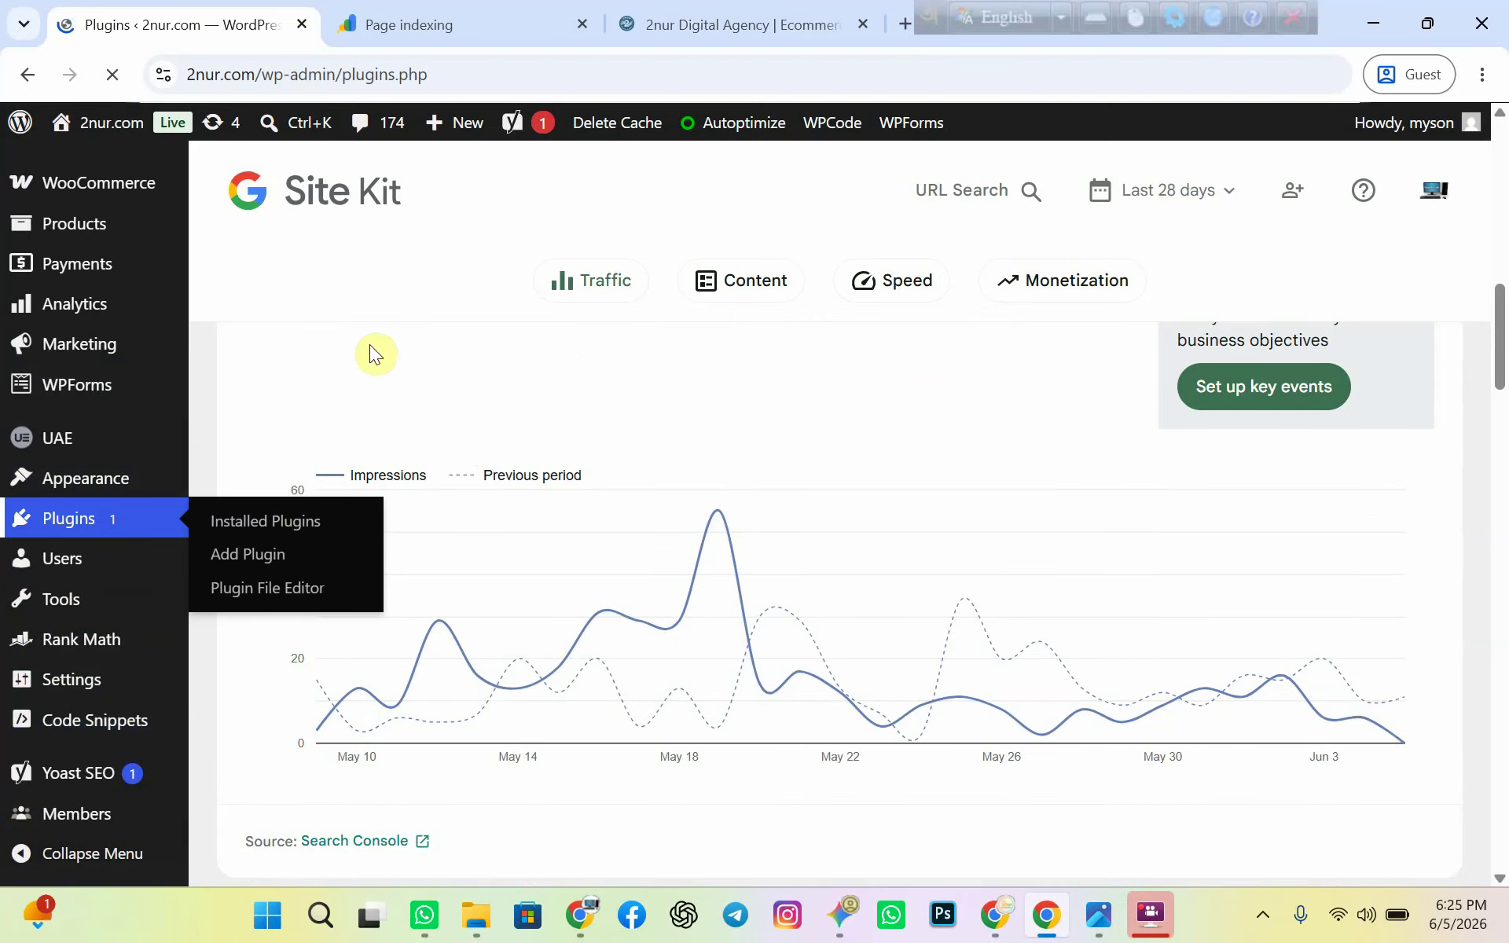
- Find the Redirection plugin among the installed plugins and copy its name
{"action": "scroll", "coordinate": [415, 601], "scroll_direction": "down", "scroll_amount": 1}
{"action": "scroll", "coordinate": [414, 601], "scroll_direction": "down", "scroll_amount": 10}
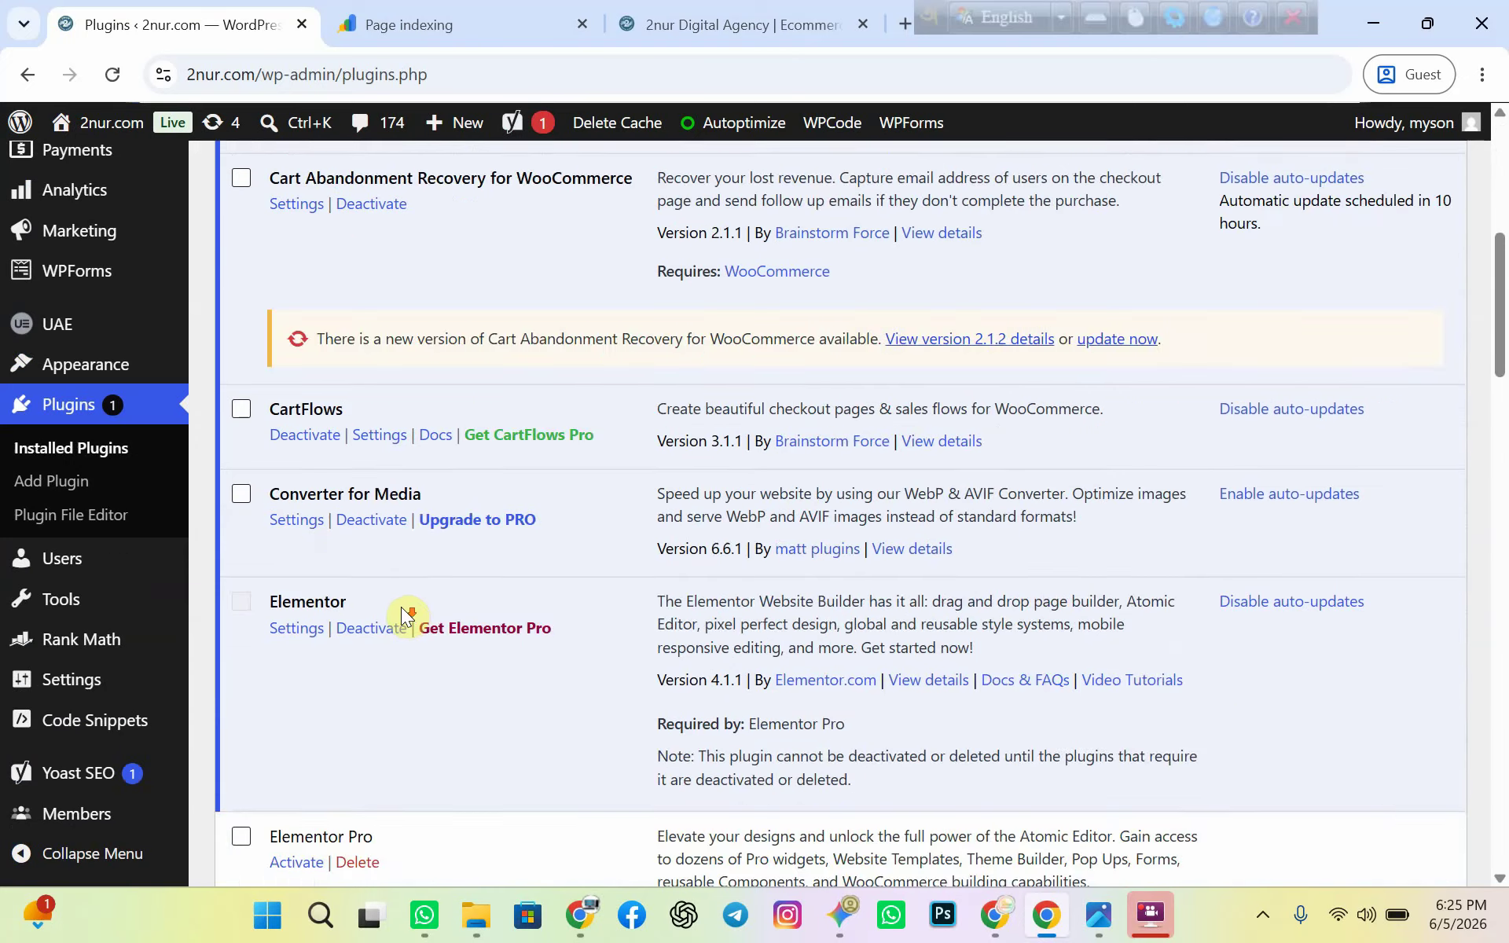
{"action": "scroll", "coordinate": [345, 613], "scroll_direction": "down", "scroll_amount": 3}
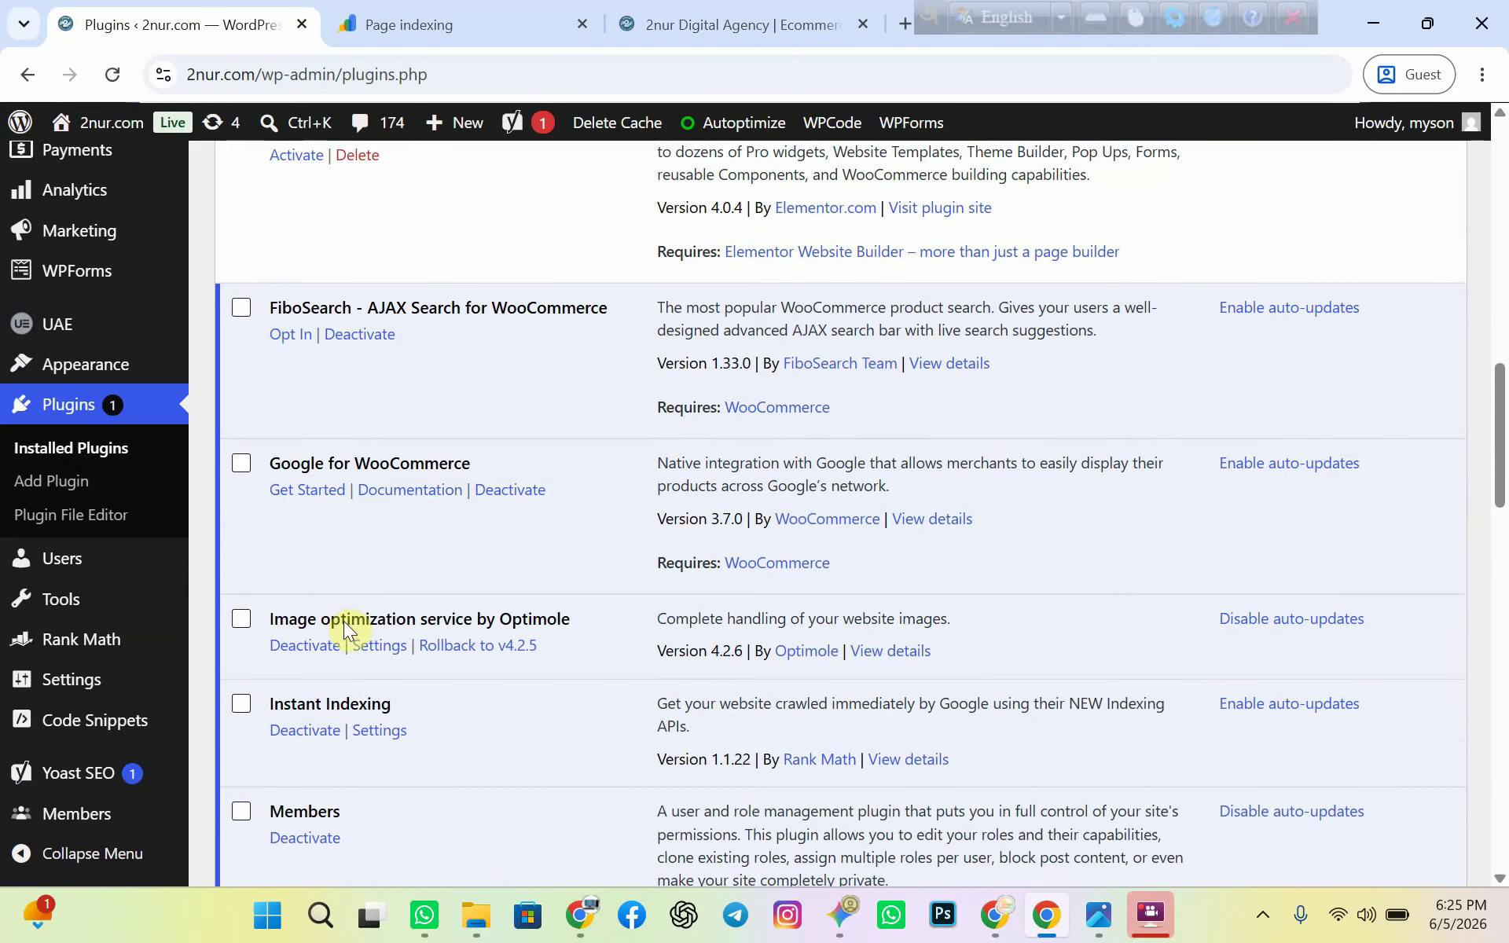
{"action": "scroll", "coordinate": [342, 527], "scroll_direction": "down", "scroll_amount": 7}
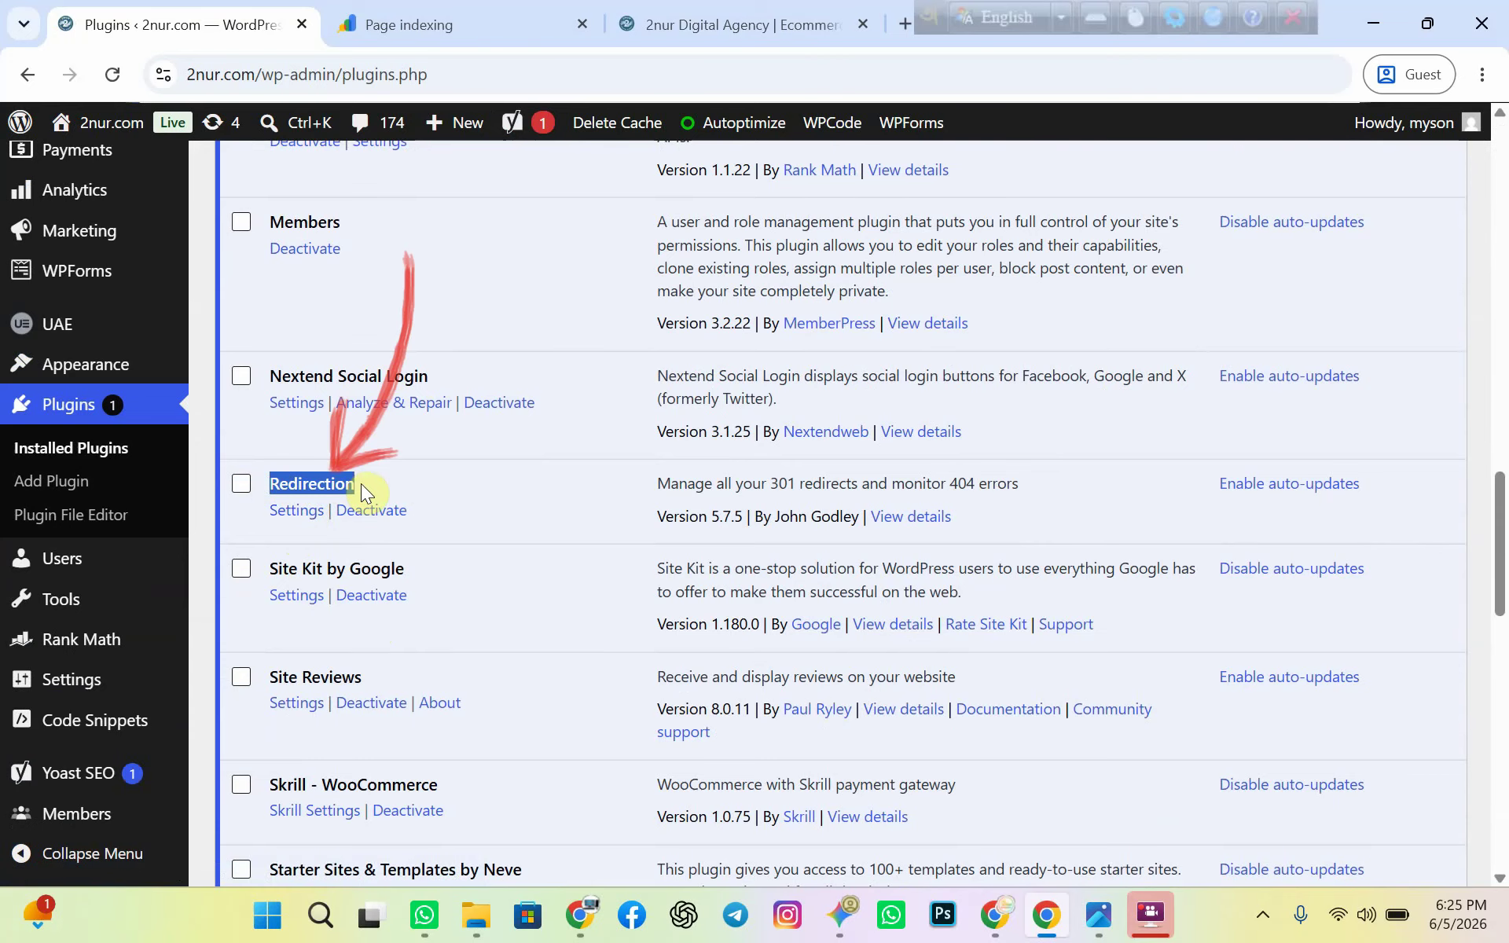
{"action": "right_click", "coordinate": [334, 485]}
{"action": "left_click", "coordinate": [375, 515]}
- Search the WordPress plugin directory for "Redirection" from the page for adding plugins
{"action": "scroll", "coordinate": [438, 479], "scroll_direction": "up", "scroll_amount": 20}
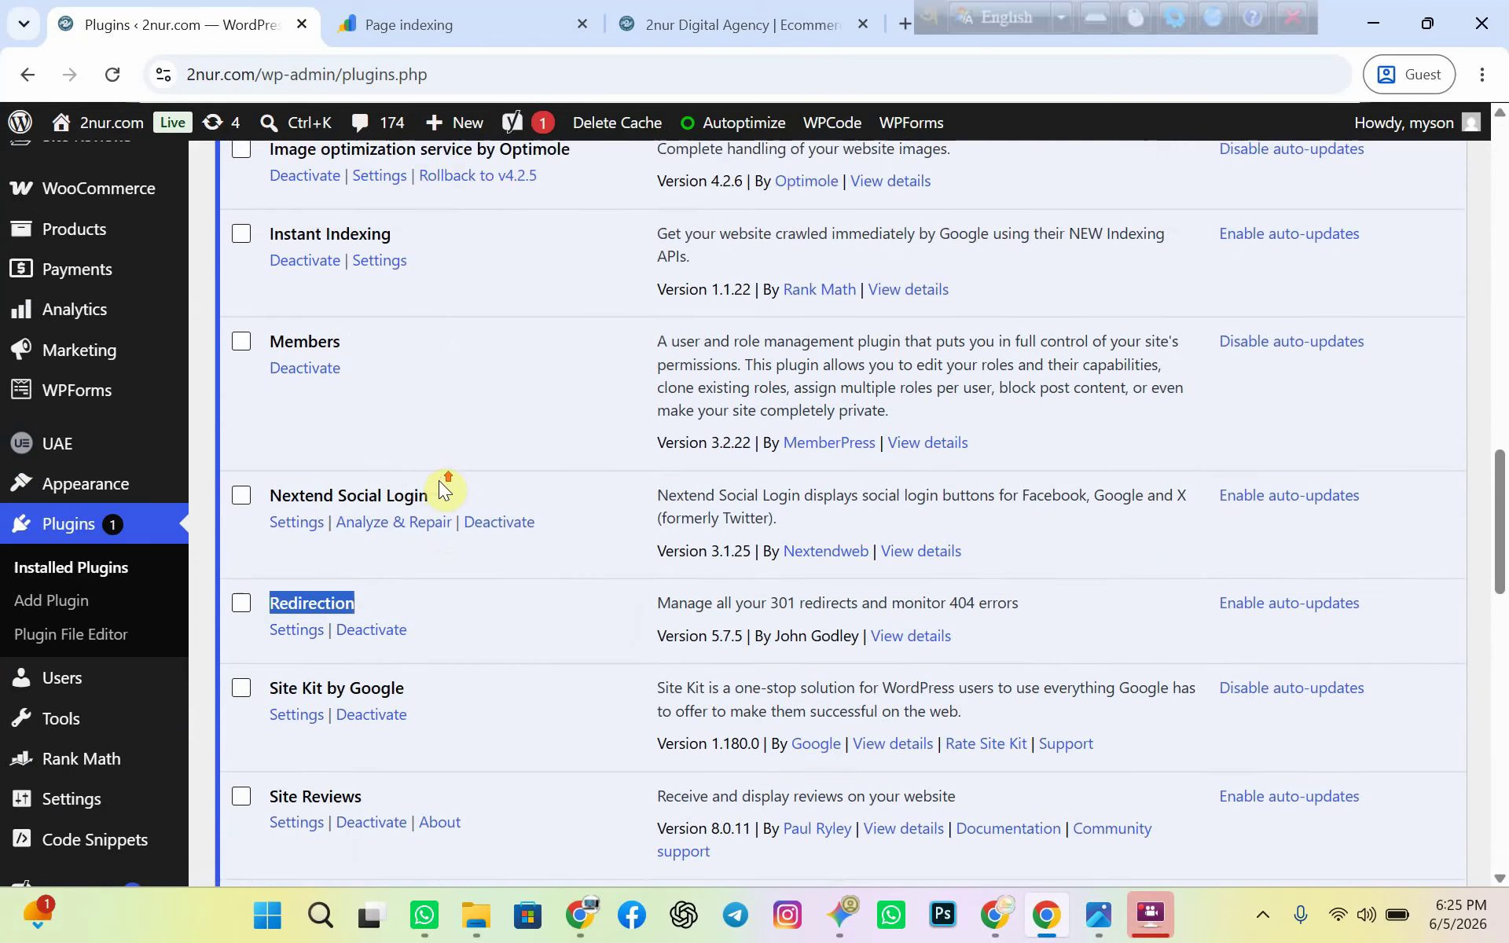
{"action": "left_click", "coordinate": [527, 240]}
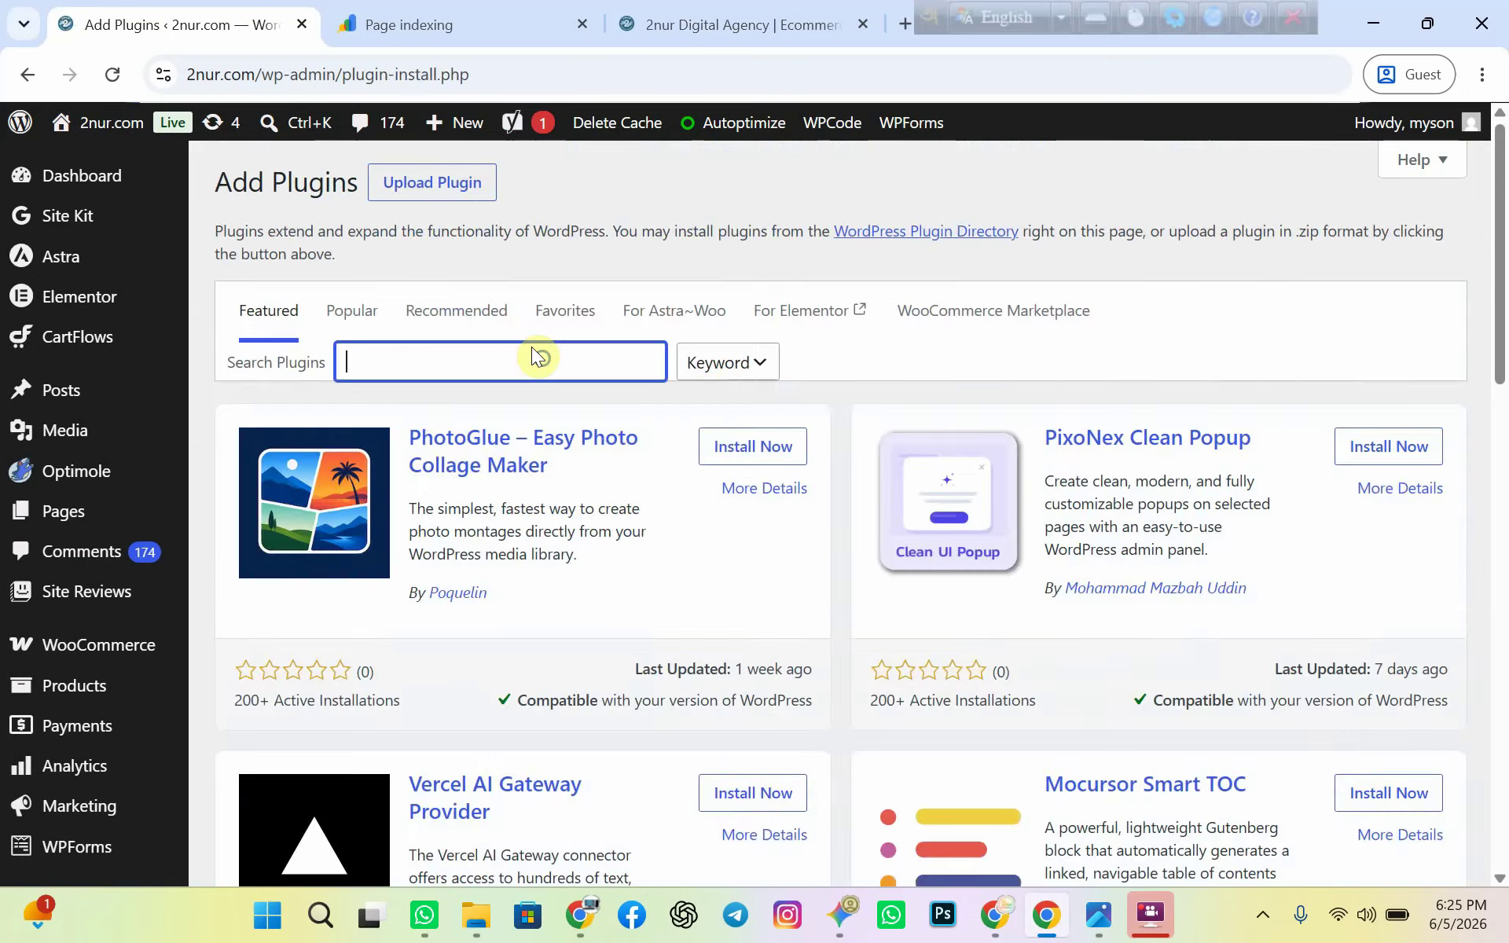
{"action": "right_click", "coordinate": [550, 375]}
{"action": "left_click", "coordinate": [591, 581]}
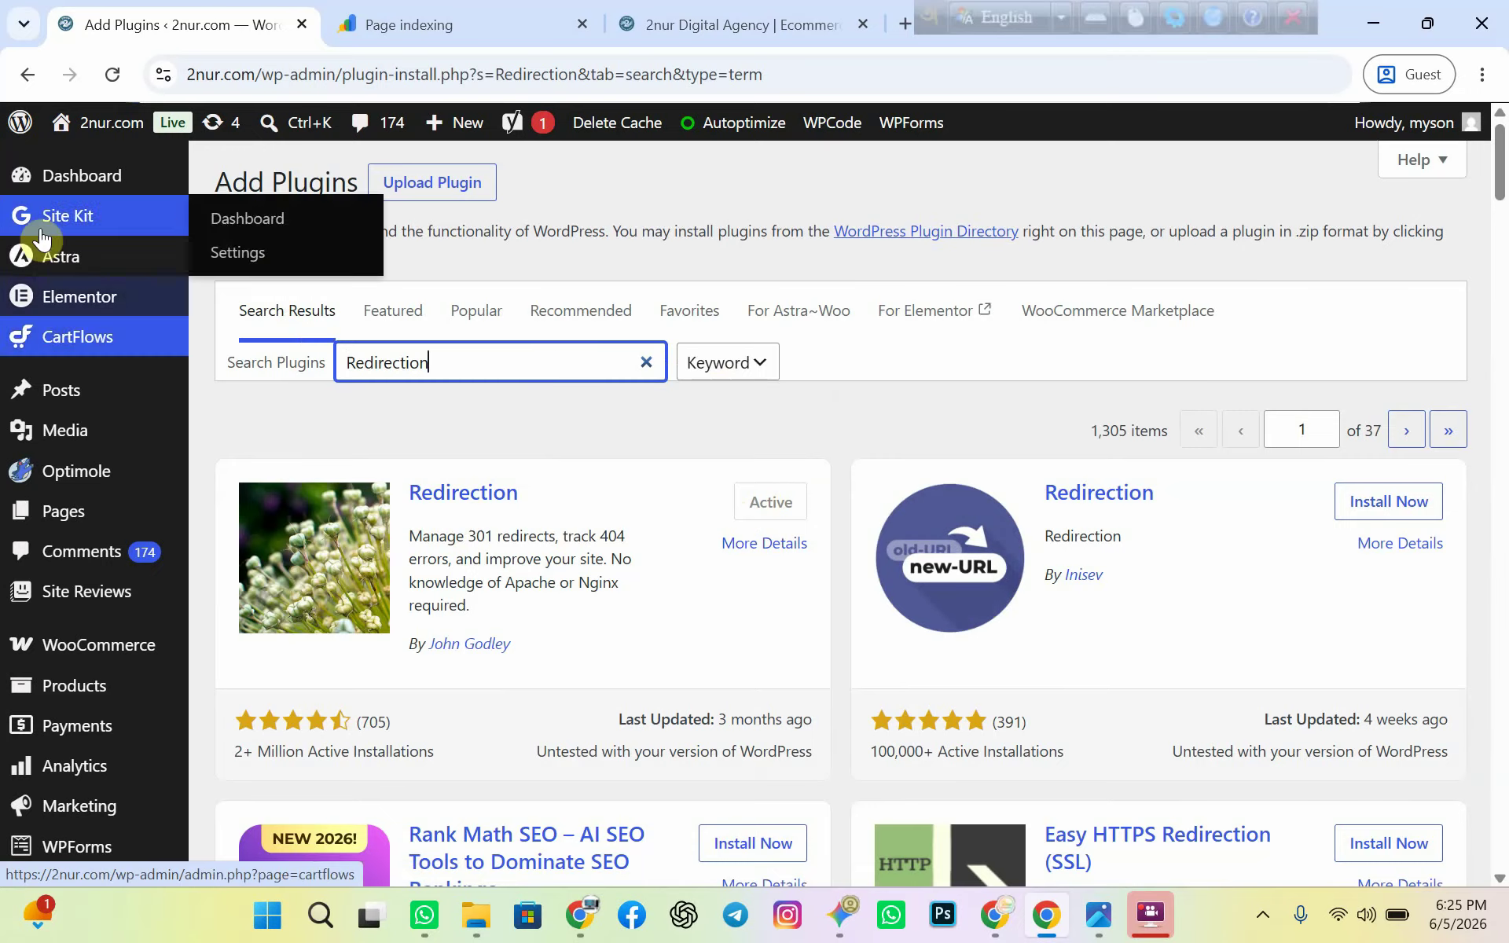
{"action": "scroll", "coordinate": [63, 684], "scroll_direction": "down", "scroll_amount": 4}
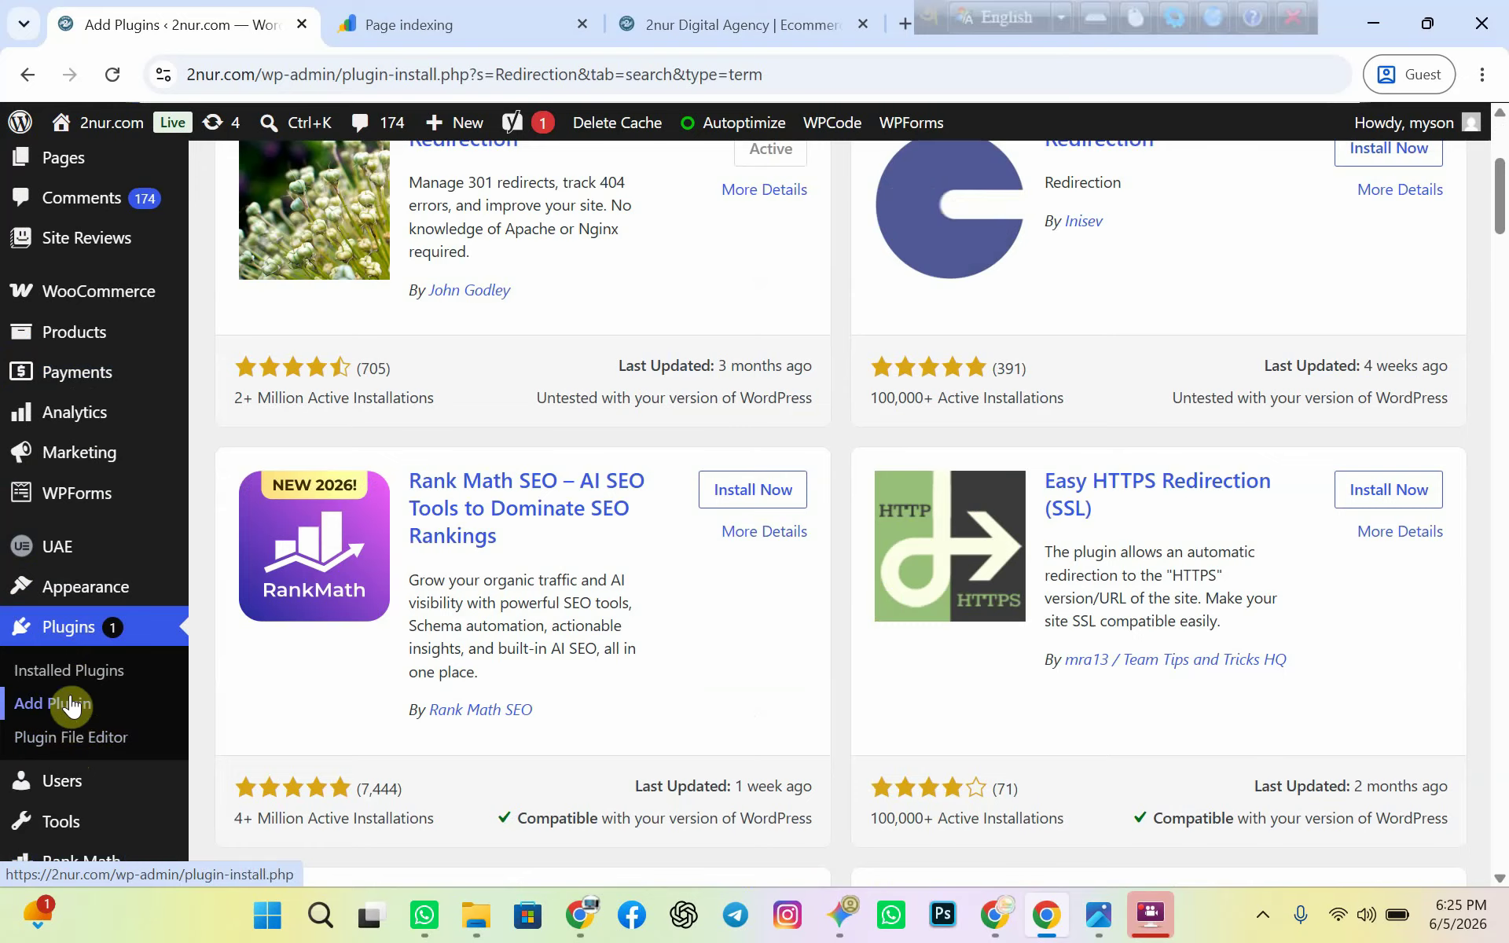
{"action": "scroll", "coordinate": [34, 735], "scroll_direction": "up", "scroll_amount": 2}
{"action": "scroll", "coordinate": [101, 748], "scroll_direction": "down", "scroll_amount": 2}
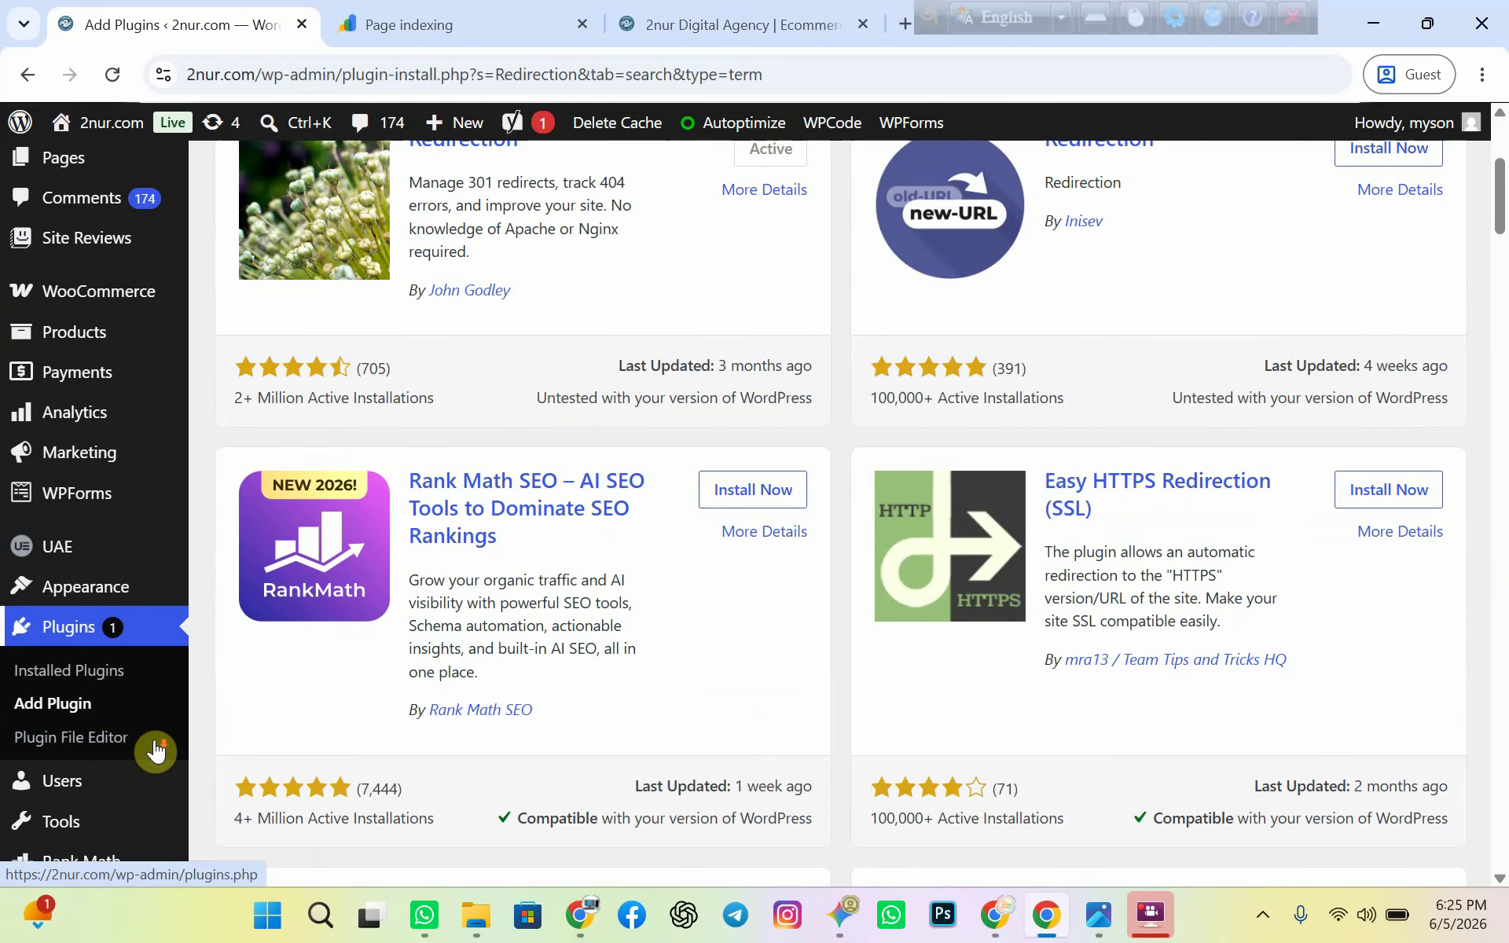
{"action": "scroll", "coordinate": [156, 750], "scroll_direction": "down", "scroll_amount": 2}
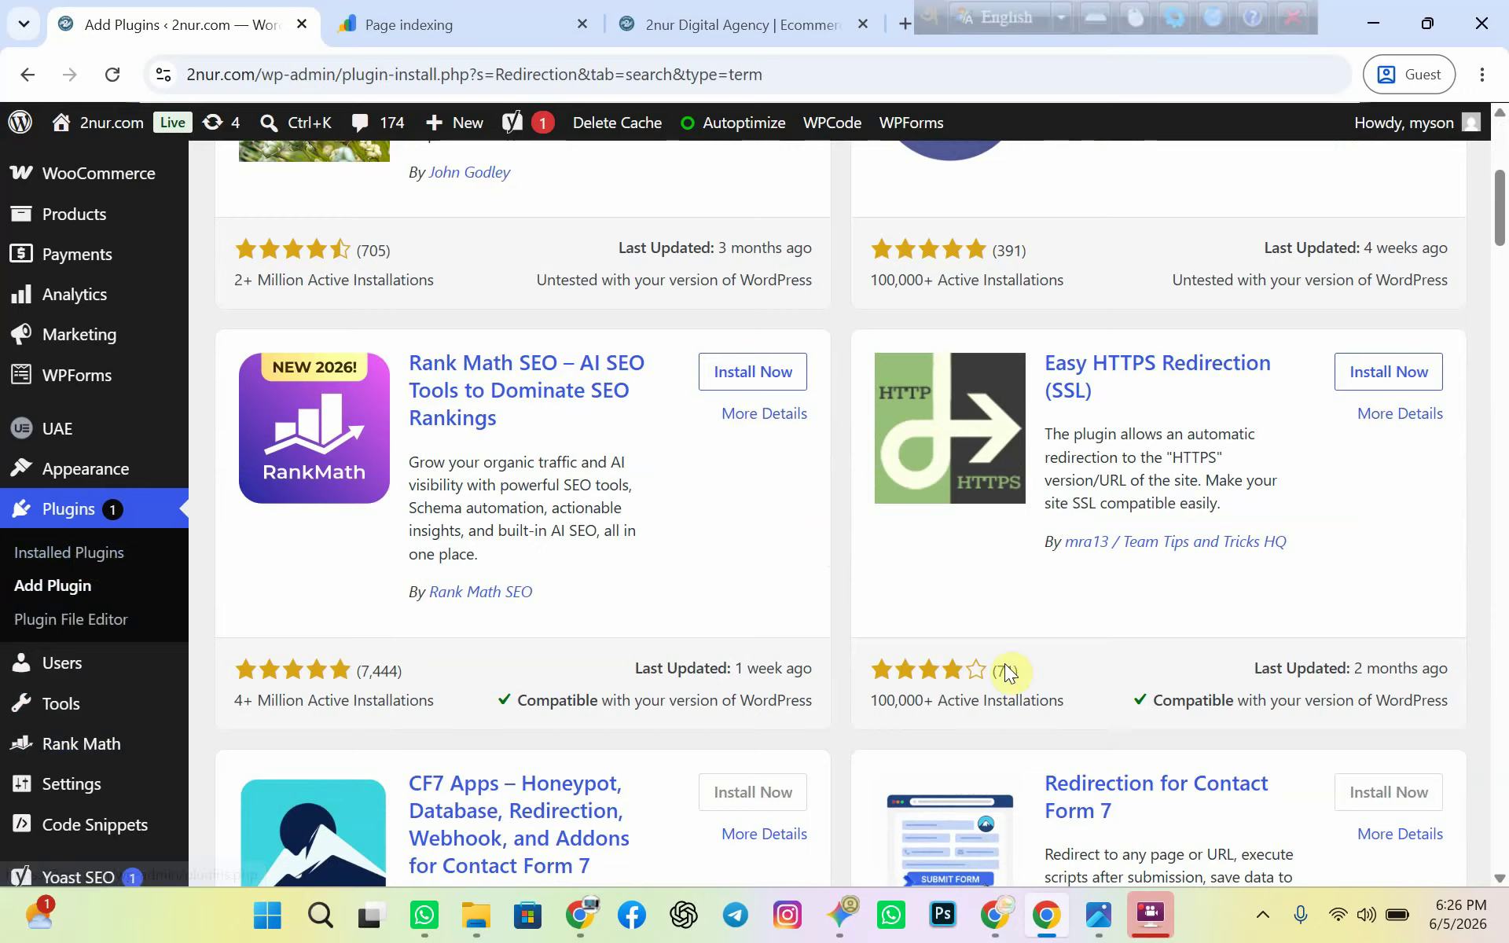
- Compare the earlier page indexing screenshot in the Photos app with the current indexed and not indexed totals in Search Console
{"action": "left_click", "coordinate": [1131, 912]}
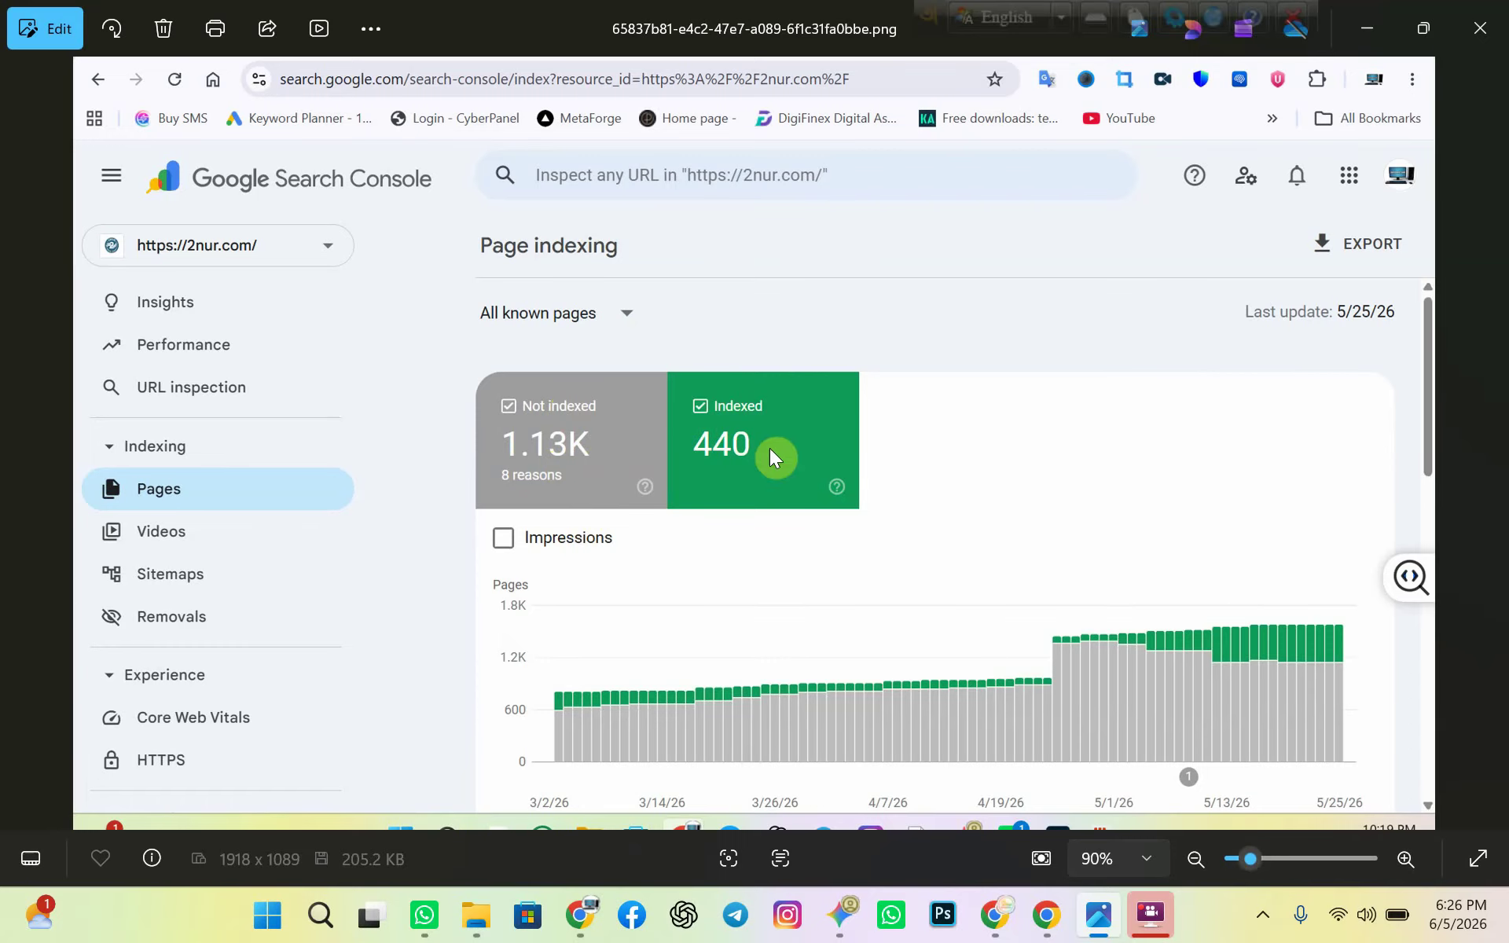
{"action": "left_click", "coordinate": [1368, 28]}
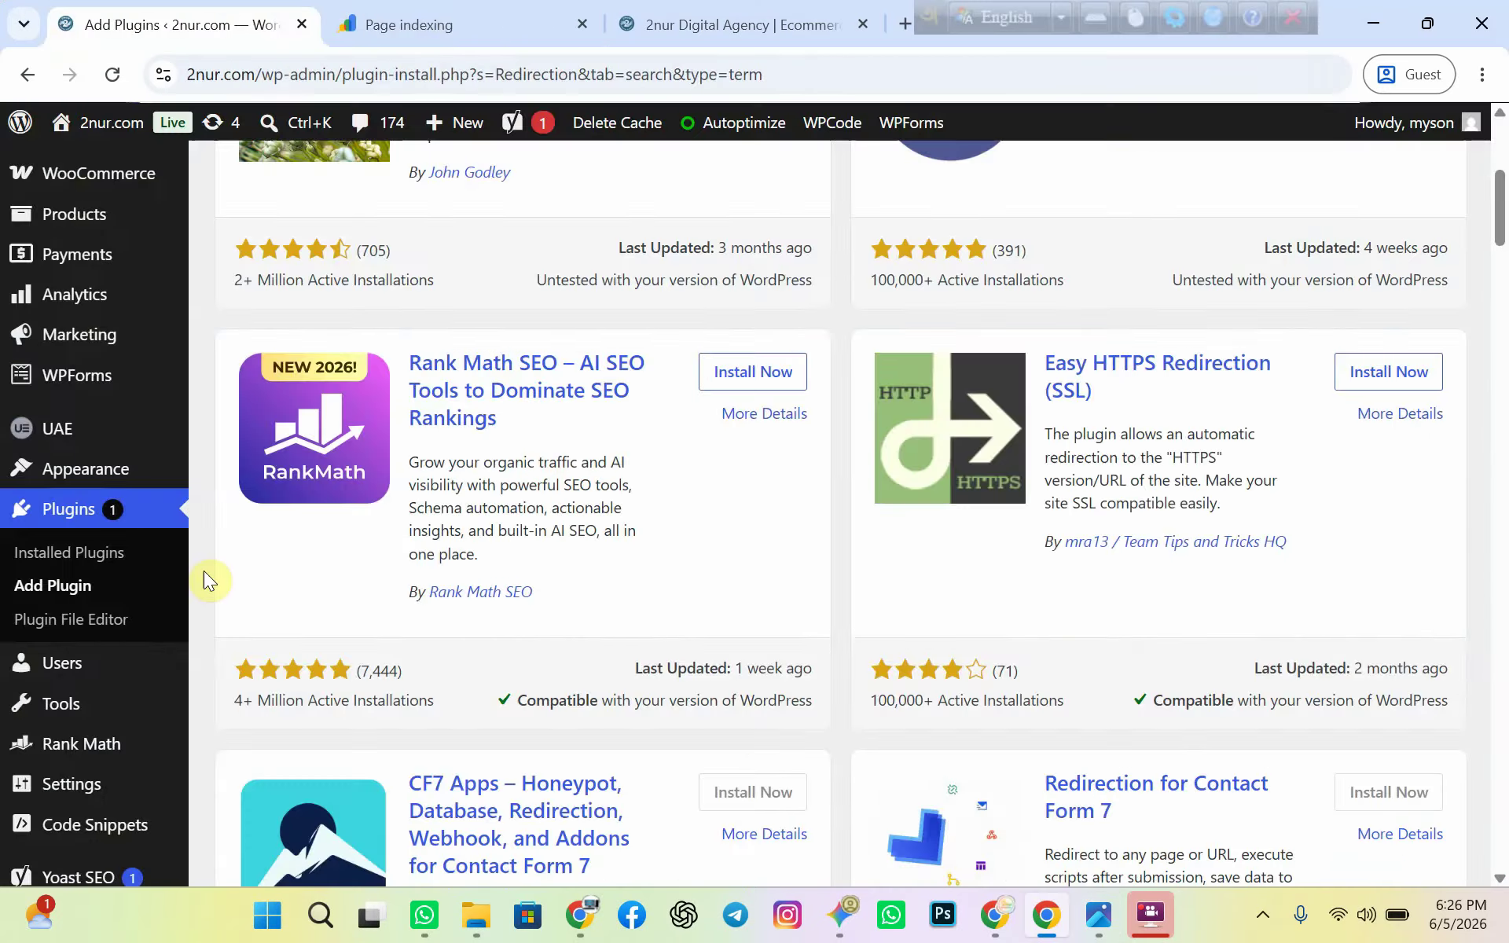
{"action": "scroll", "coordinate": [194, 574], "scroll_direction": "up", "scroll_amount": 5}
{"action": "left_click", "coordinate": [437, 27]}
{"action": "scroll", "coordinate": [559, 601], "scroll_direction": "up", "scroll_amount": 2}
{"action": "scroll", "coordinate": [554, 610], "scroll_direction": "up", "scroll_amount": 4}
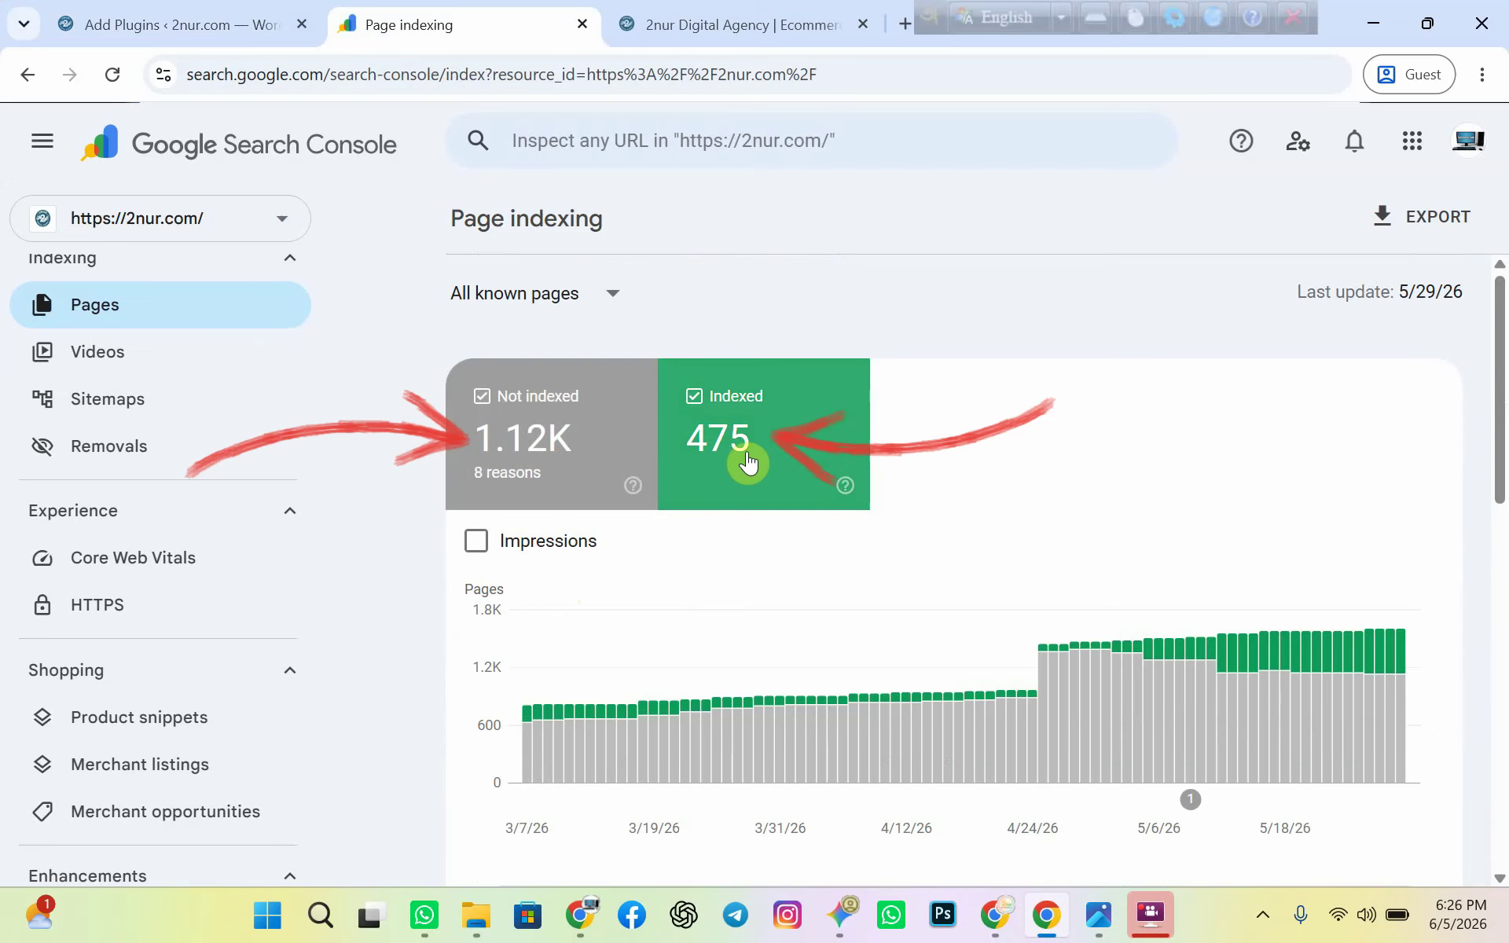
{"action": "left_click", "coordinate": [1100, 912]}
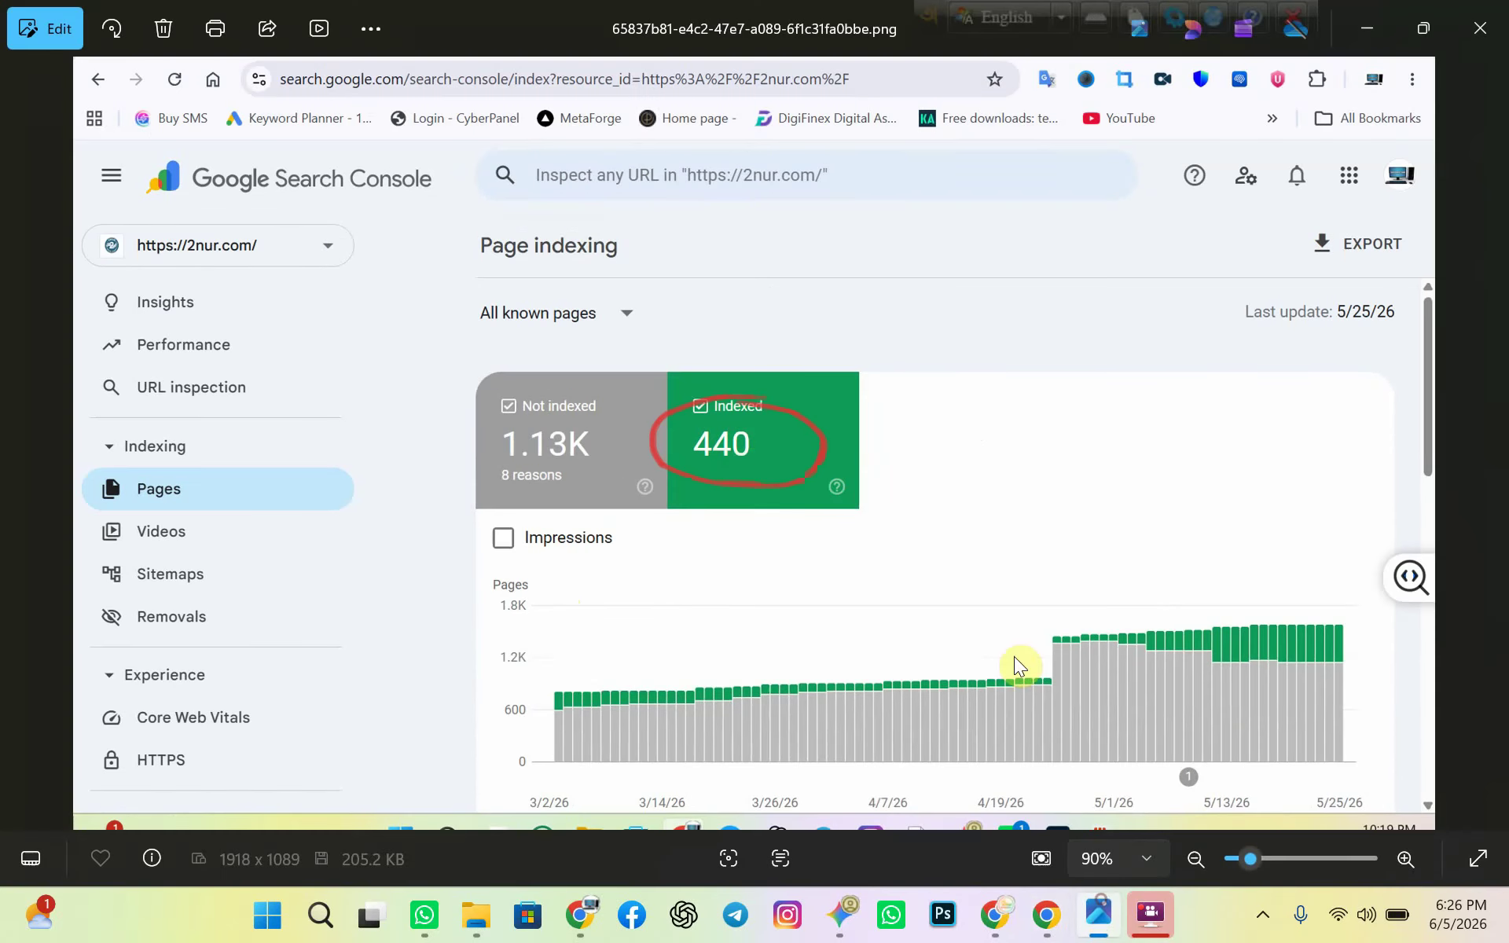
{"action": "key", "text": "alt+Tab"}
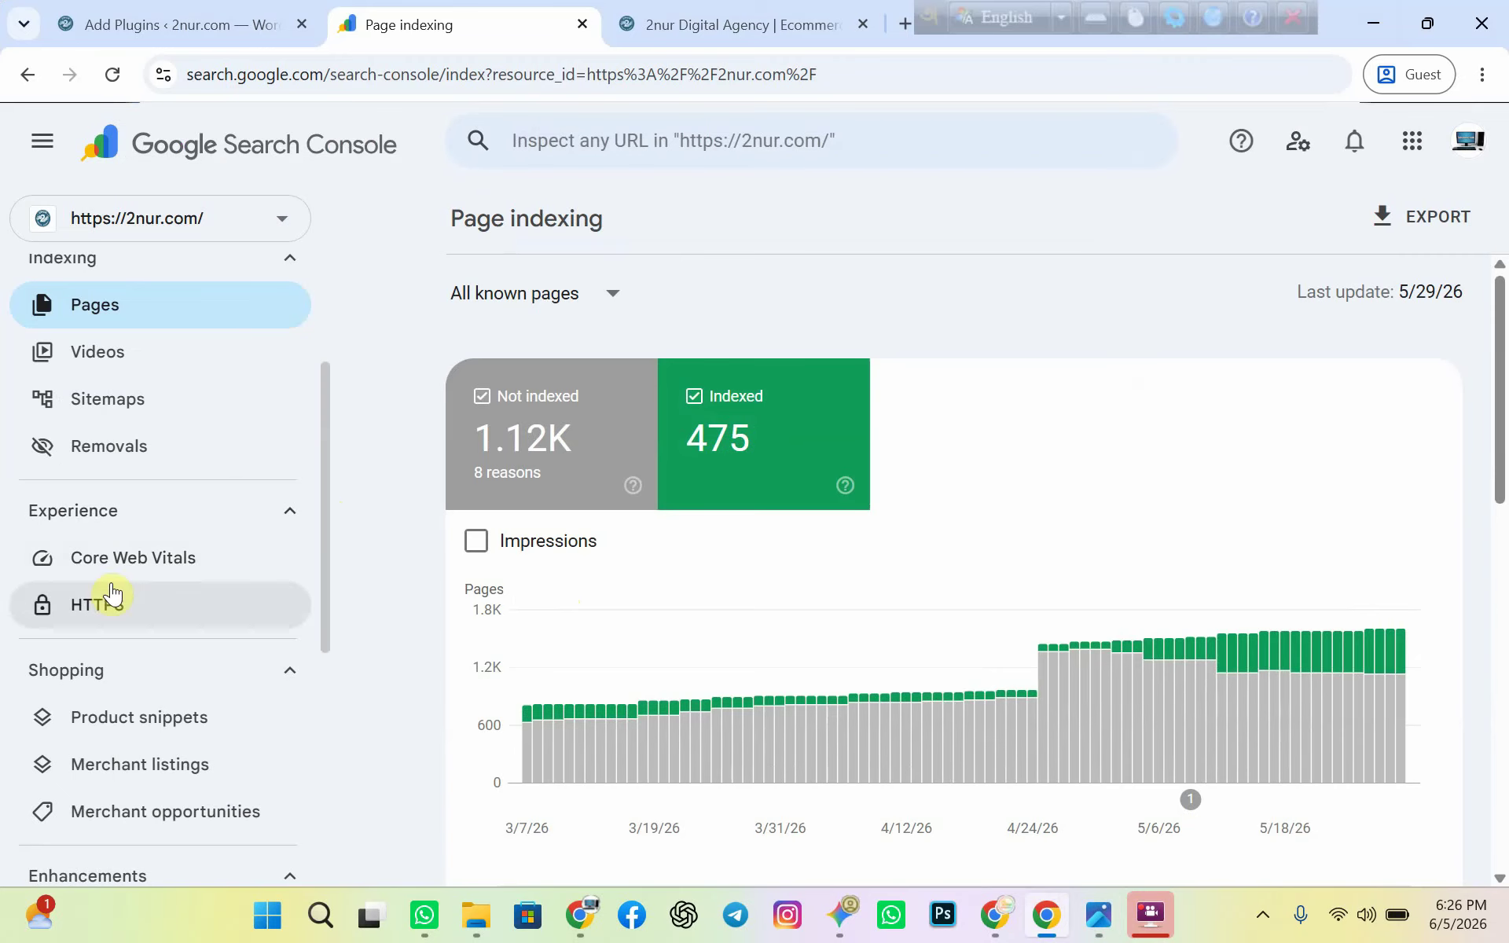
{"action": "scroll", "coordinate": [111, 602], "scroll_direction": "down", "scroll_amount": 1}
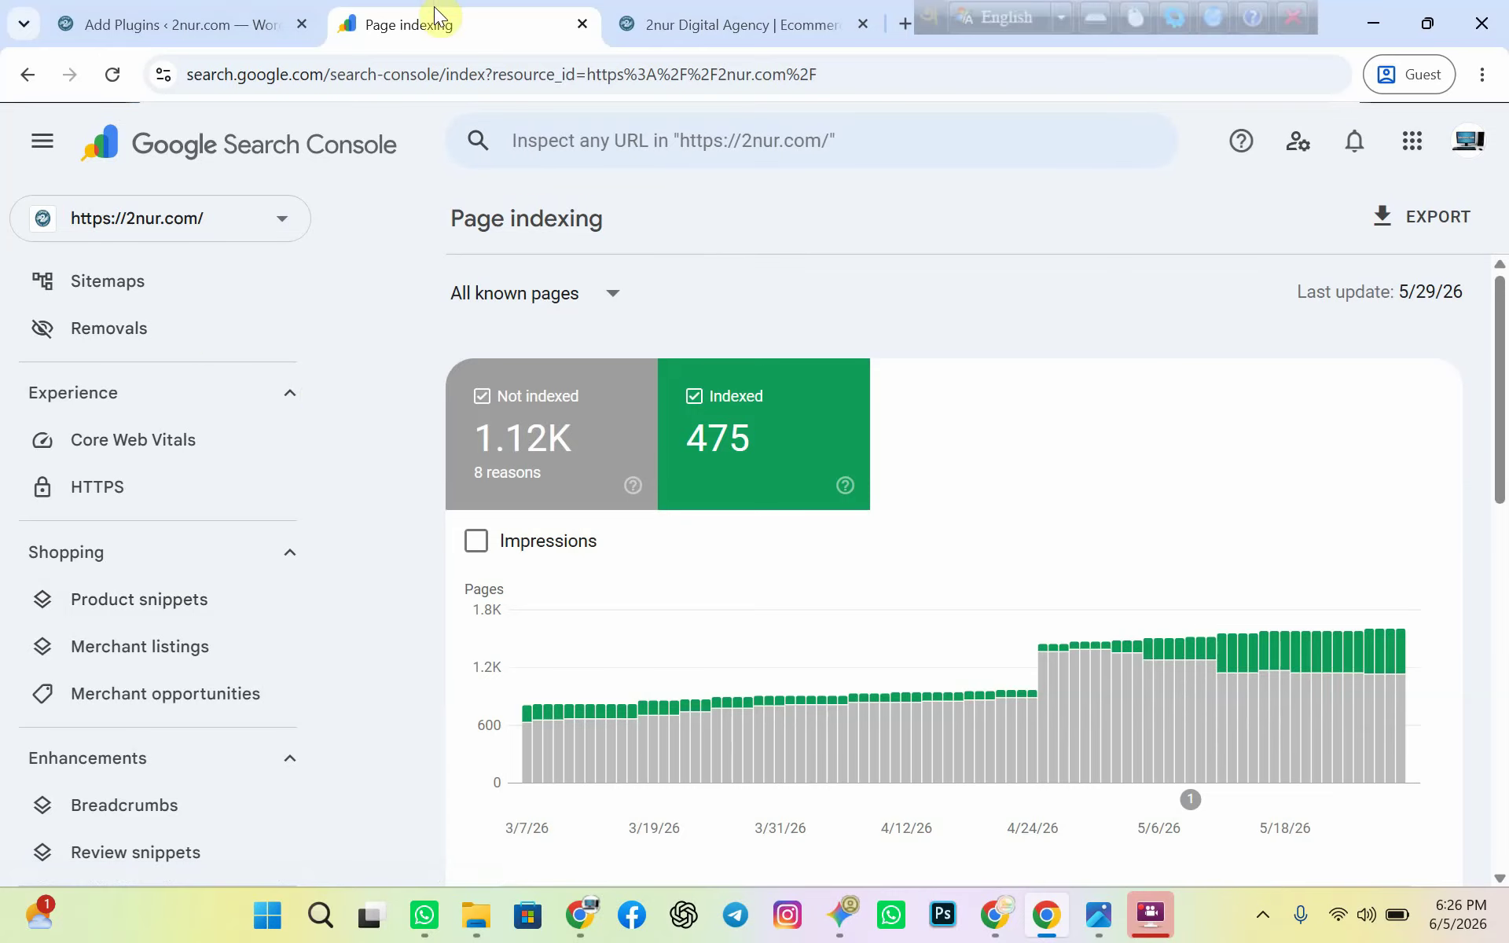
{"action": "scroll", "coordinate": [168, 506], "scroll_direction": "up", "scroll_amount": 3}
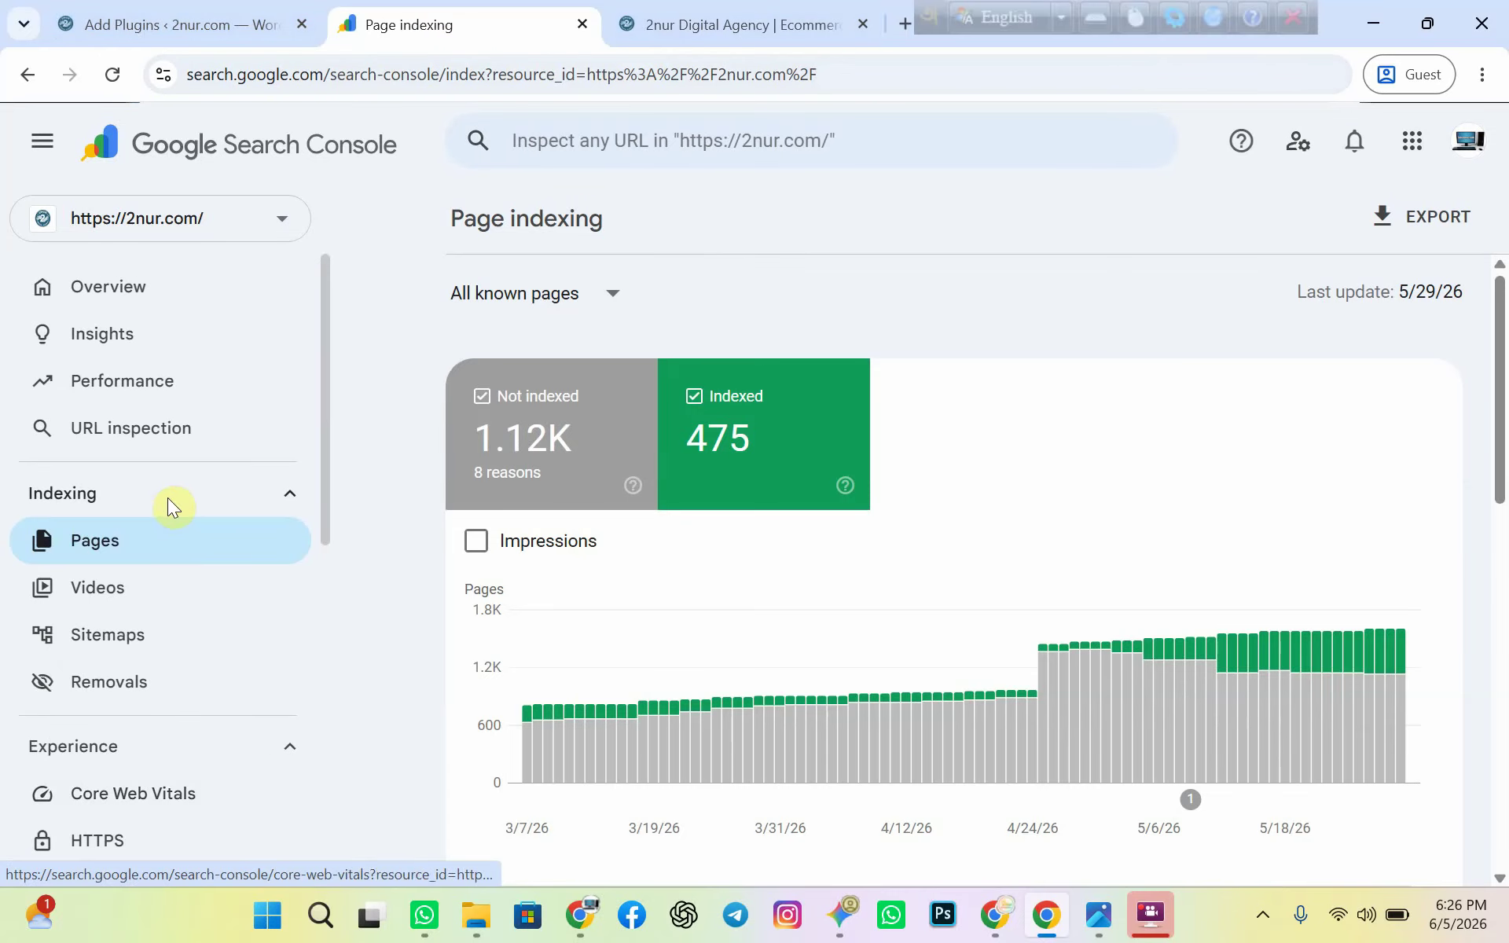
{"action": "scroll", "coordinate": [290, 580], "scroll_direction": "down", "scroll_amount": 1}
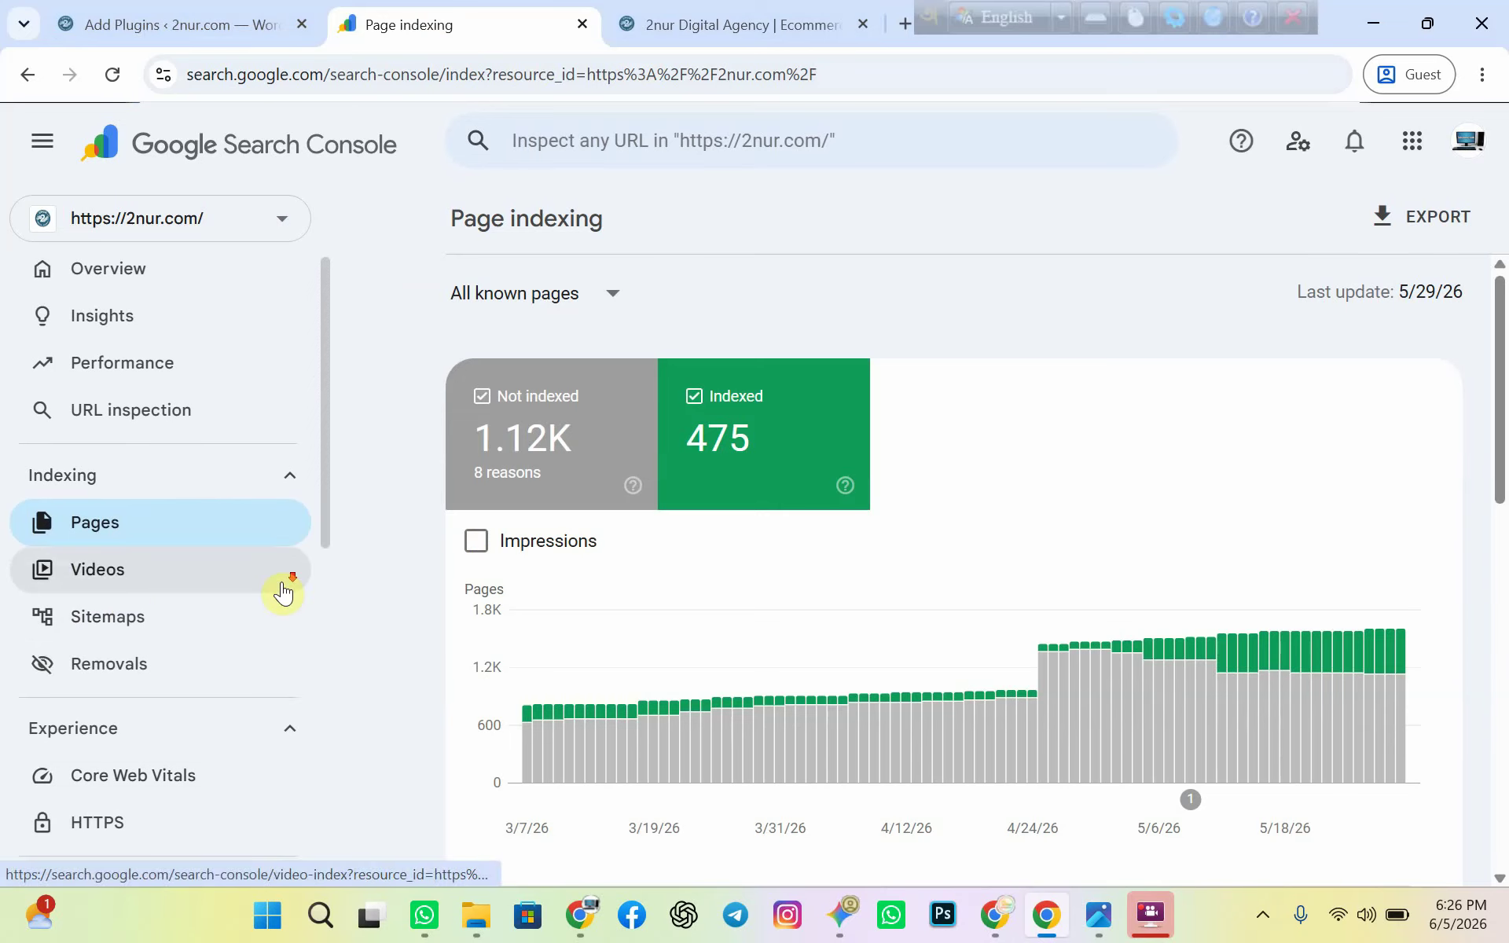
{"action": "scroll", "coordinate": [438, 656], "scroll_direction": "down", "scroll_amount": 1}
{"action": "scroll", "coordinate": [197, 471], "scroll_direction": "up", "scroll_amount": 1}
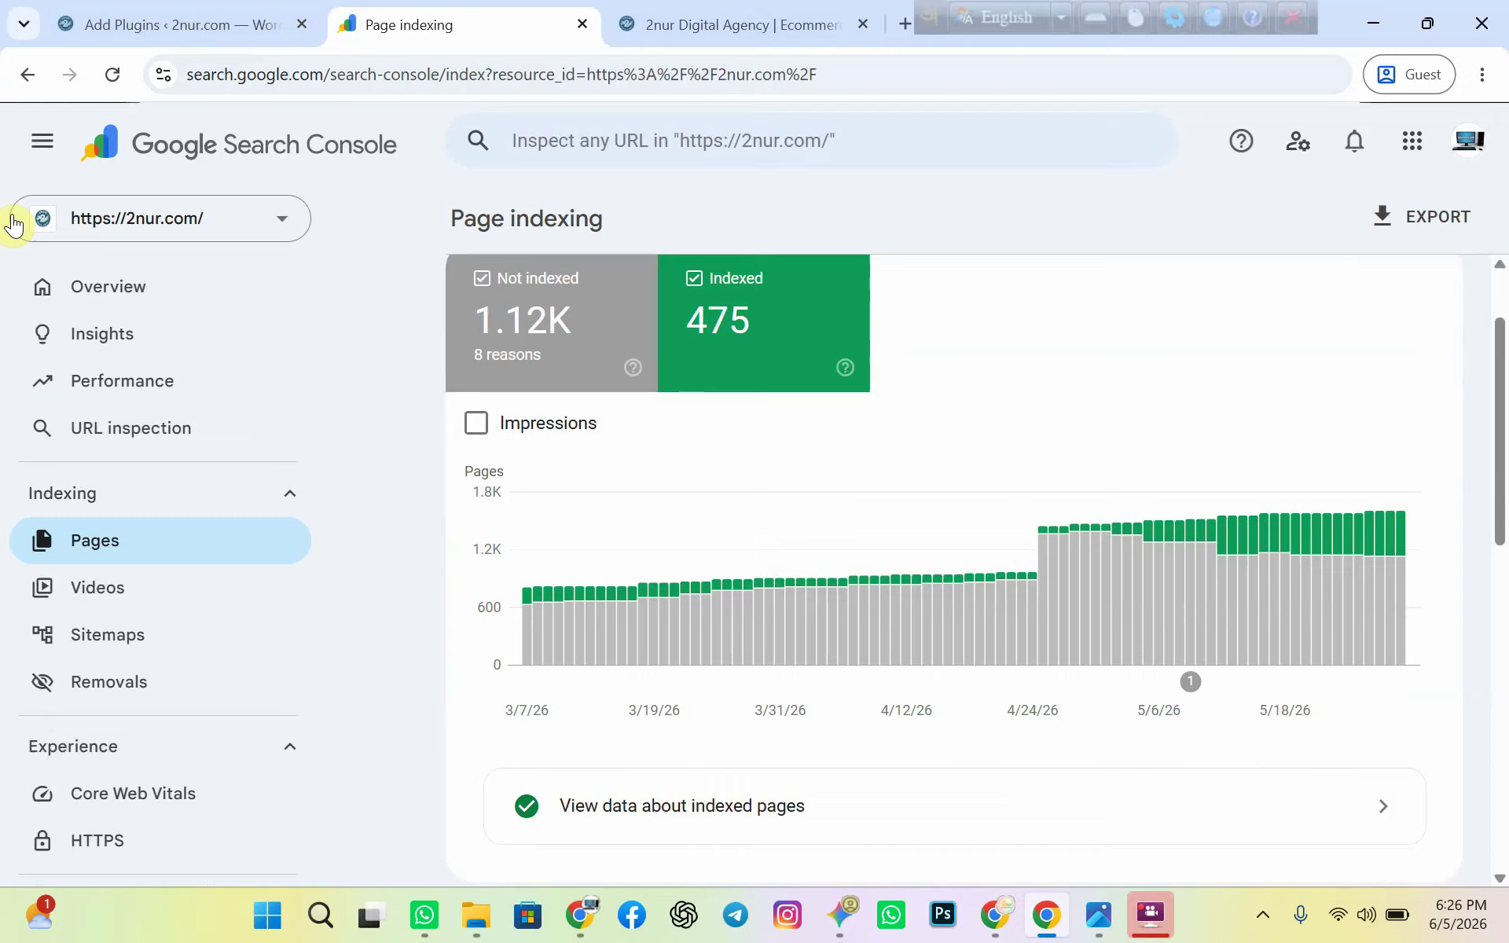
- Switch back to the WordPress admin and reopen the list of installed plugins
{"action": "left_click", "coordinate": [157, 25]}
{"action": "scroll", "coordinate": [16, 724], "scroll_direction": "down", "scroll_amount": 3}
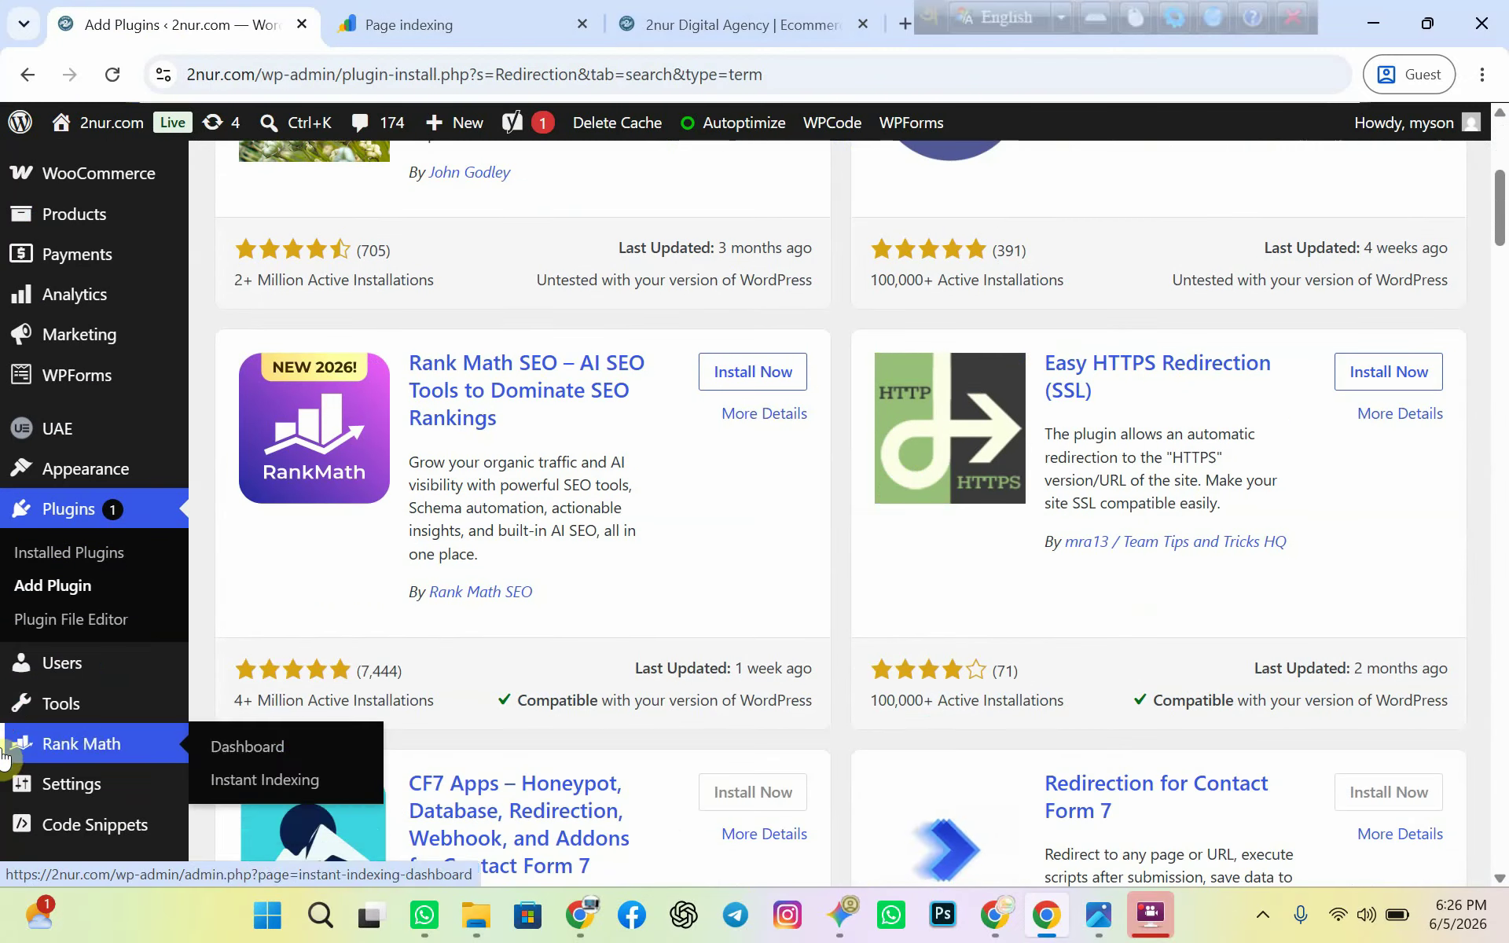
{"action": "mouse_move", "coordinate": [18, 699]}
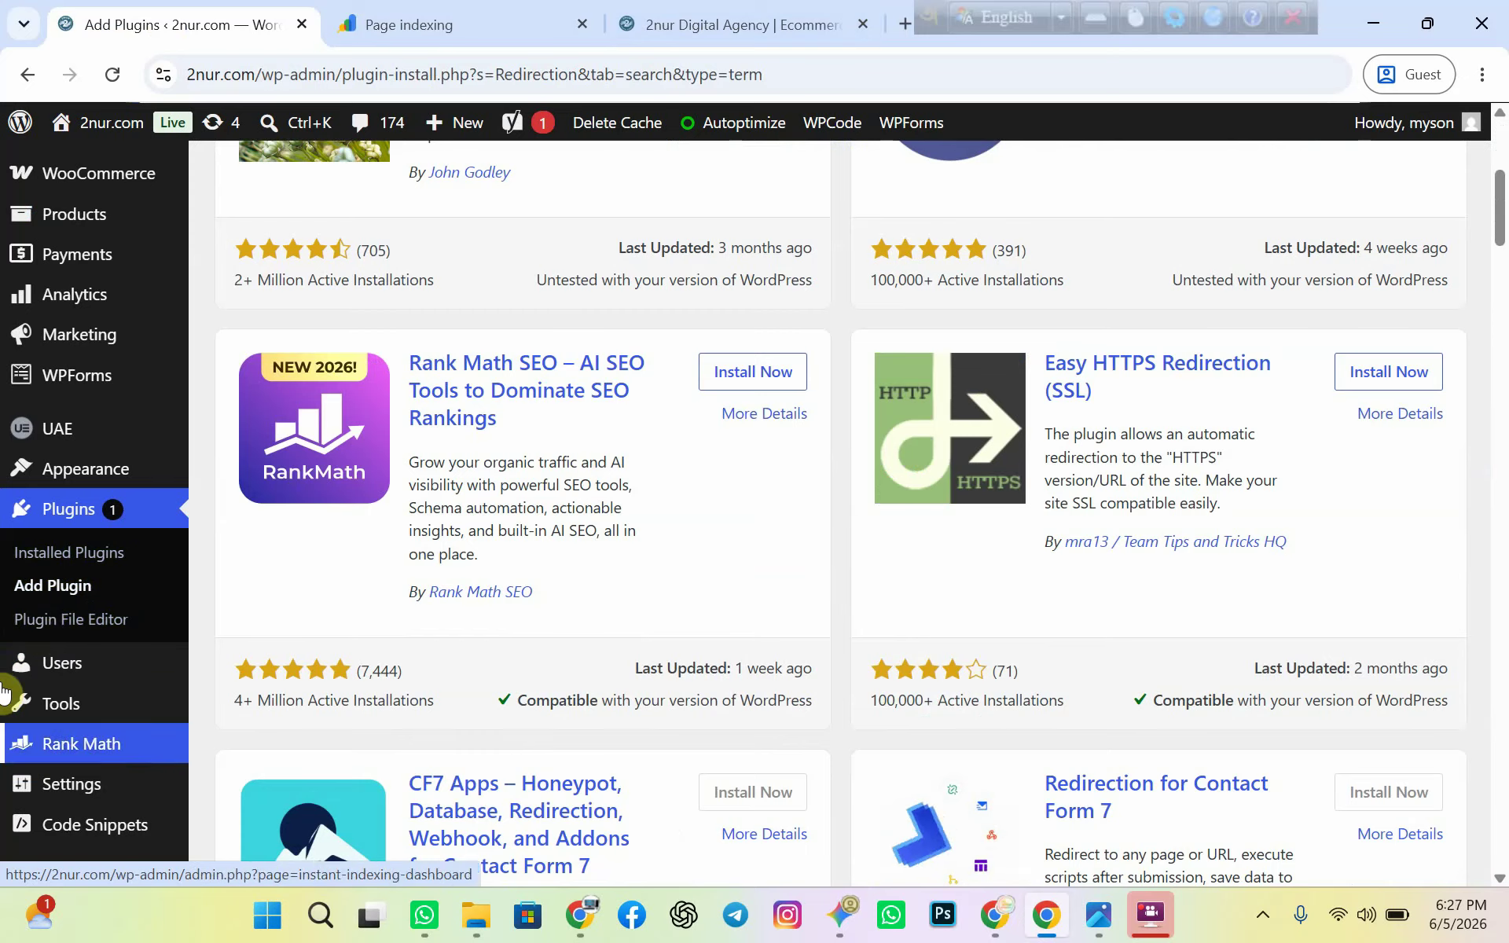
{"action": "left_click", "coordinate": [72, 555]}
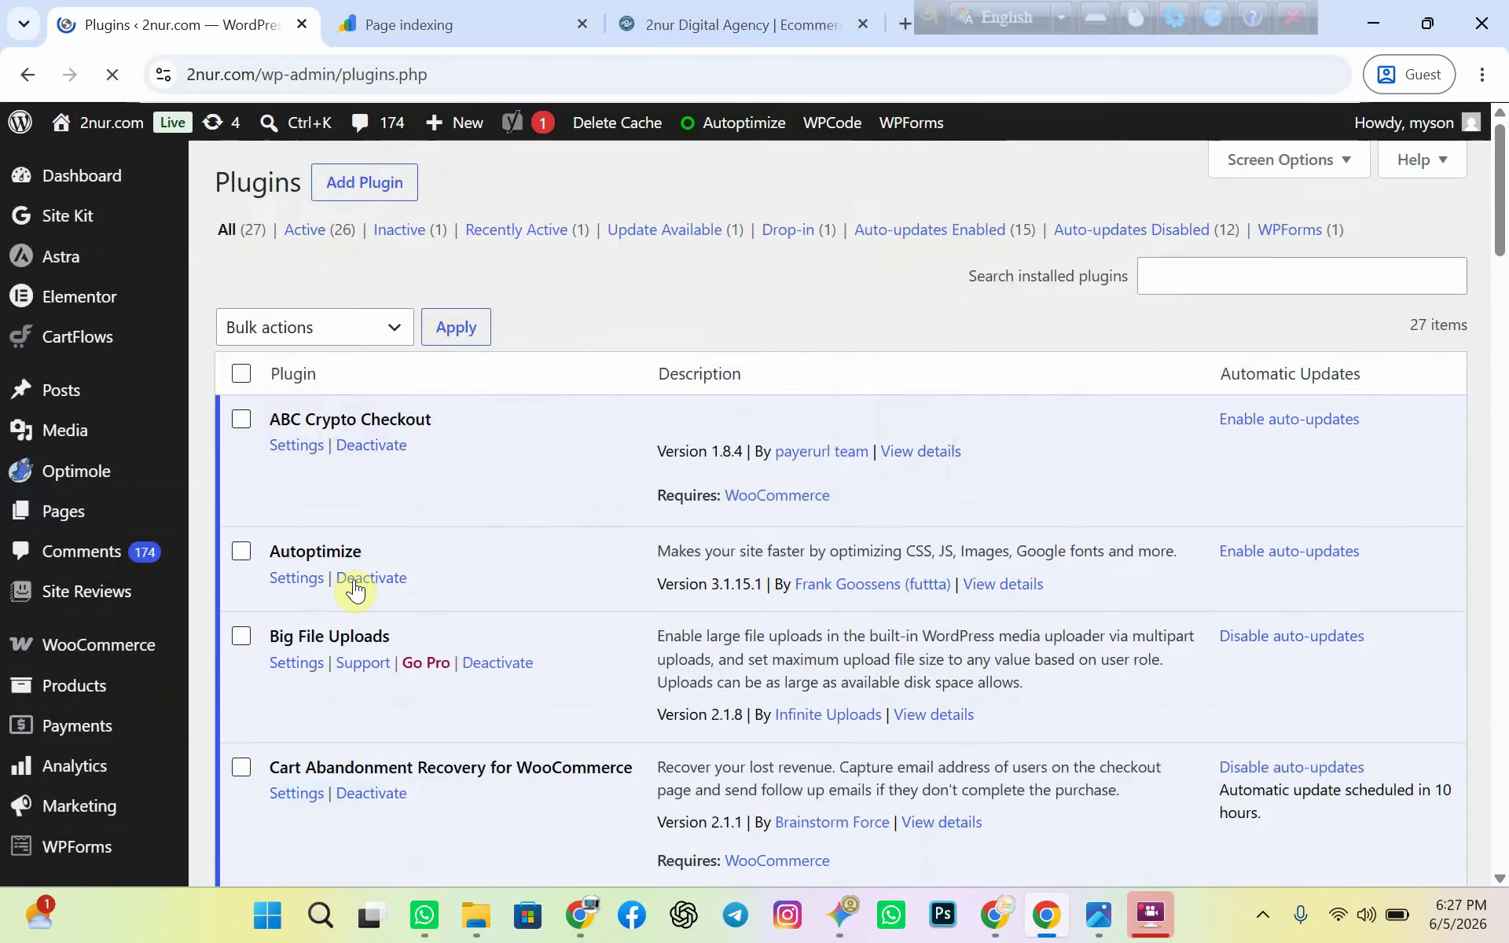
- Open the settings of the Redirection plugin from the installed plugins and go to its list of redirects
{"action": "scroll", "coordinate": [343, 657], "scroll_direction": "down", "scroll_amount": 5}
{"action": "scroll", "coordinate": [318, 557], "scroll_direction": "down", "scroll_amount": 8}
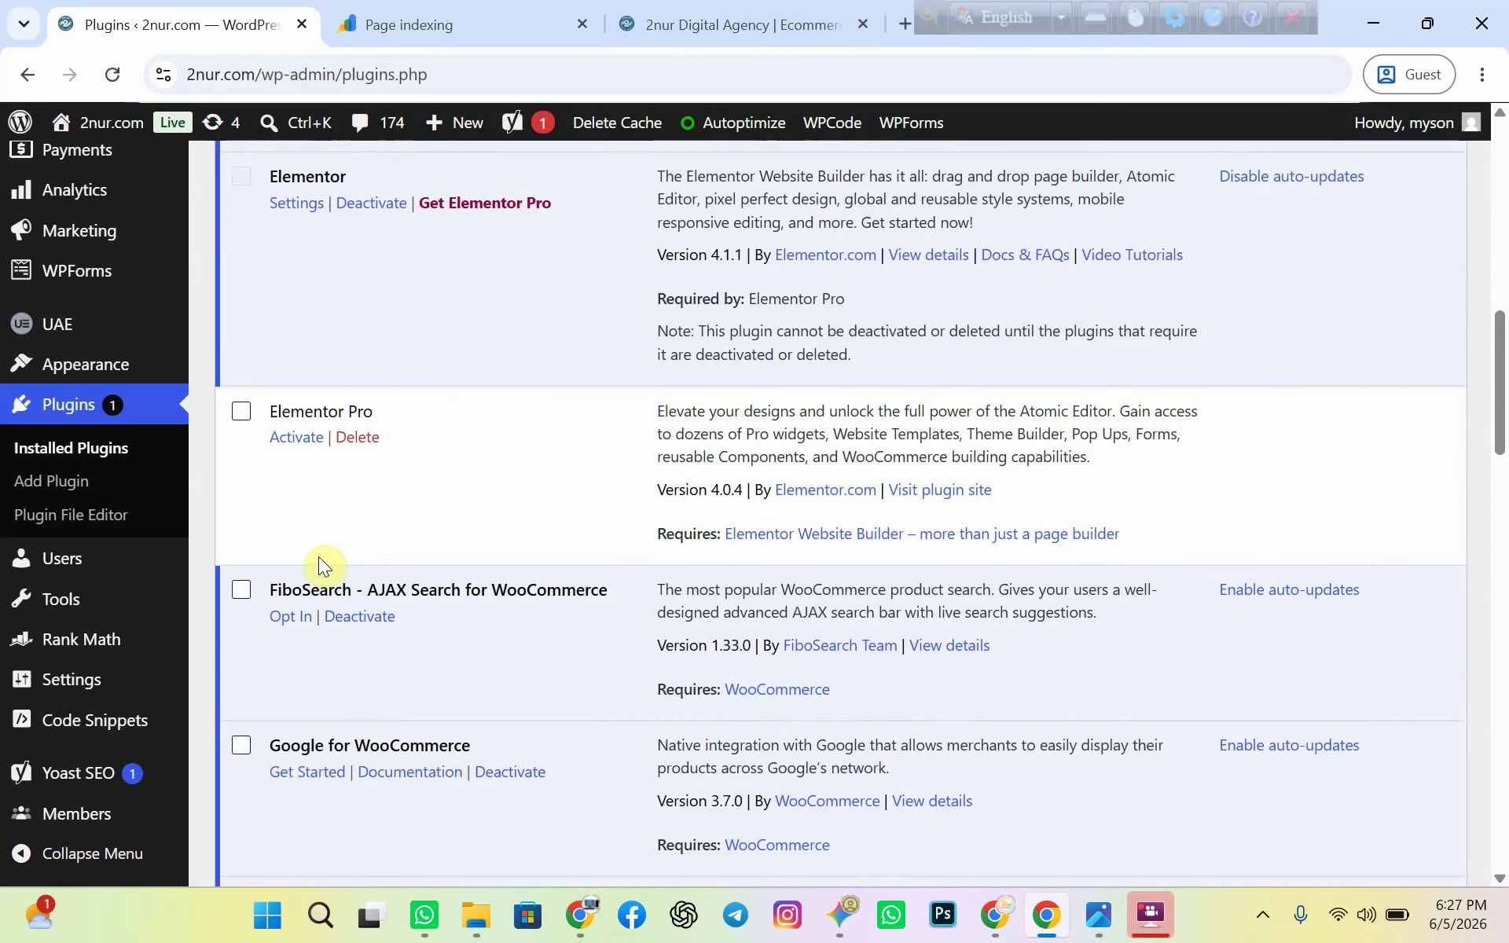
{"action": "scroll", "coordinate": [312, 582], "scroll_direction": "down", "scroll_amount": 5}
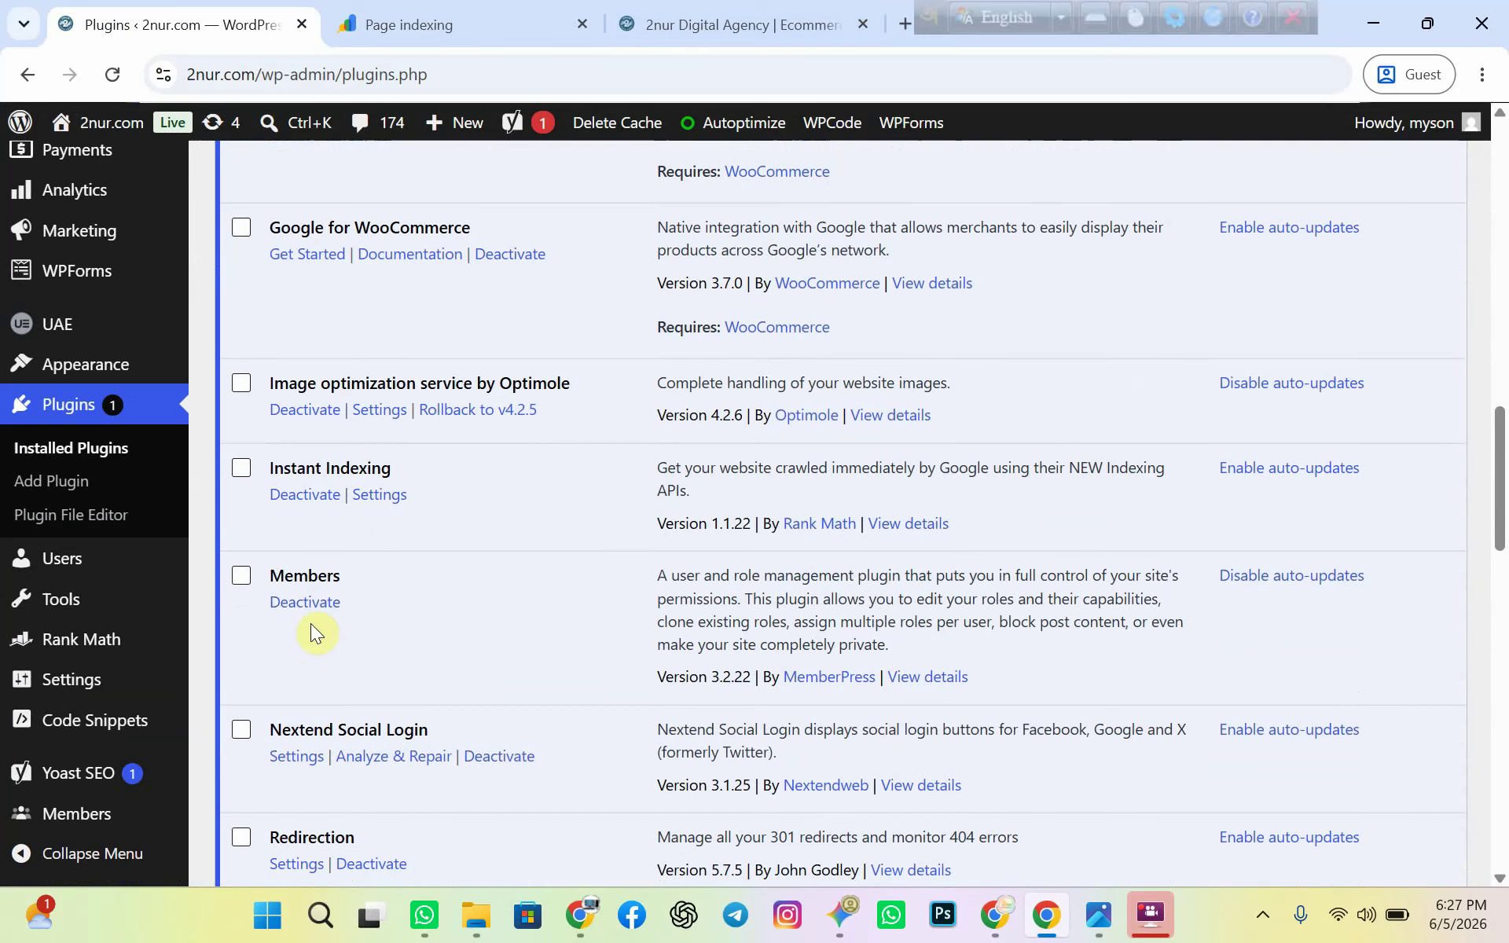
{"action": "scroll", "coordinate": [312, 595], "scroll_direction": "down", "scroll_amount": 3}
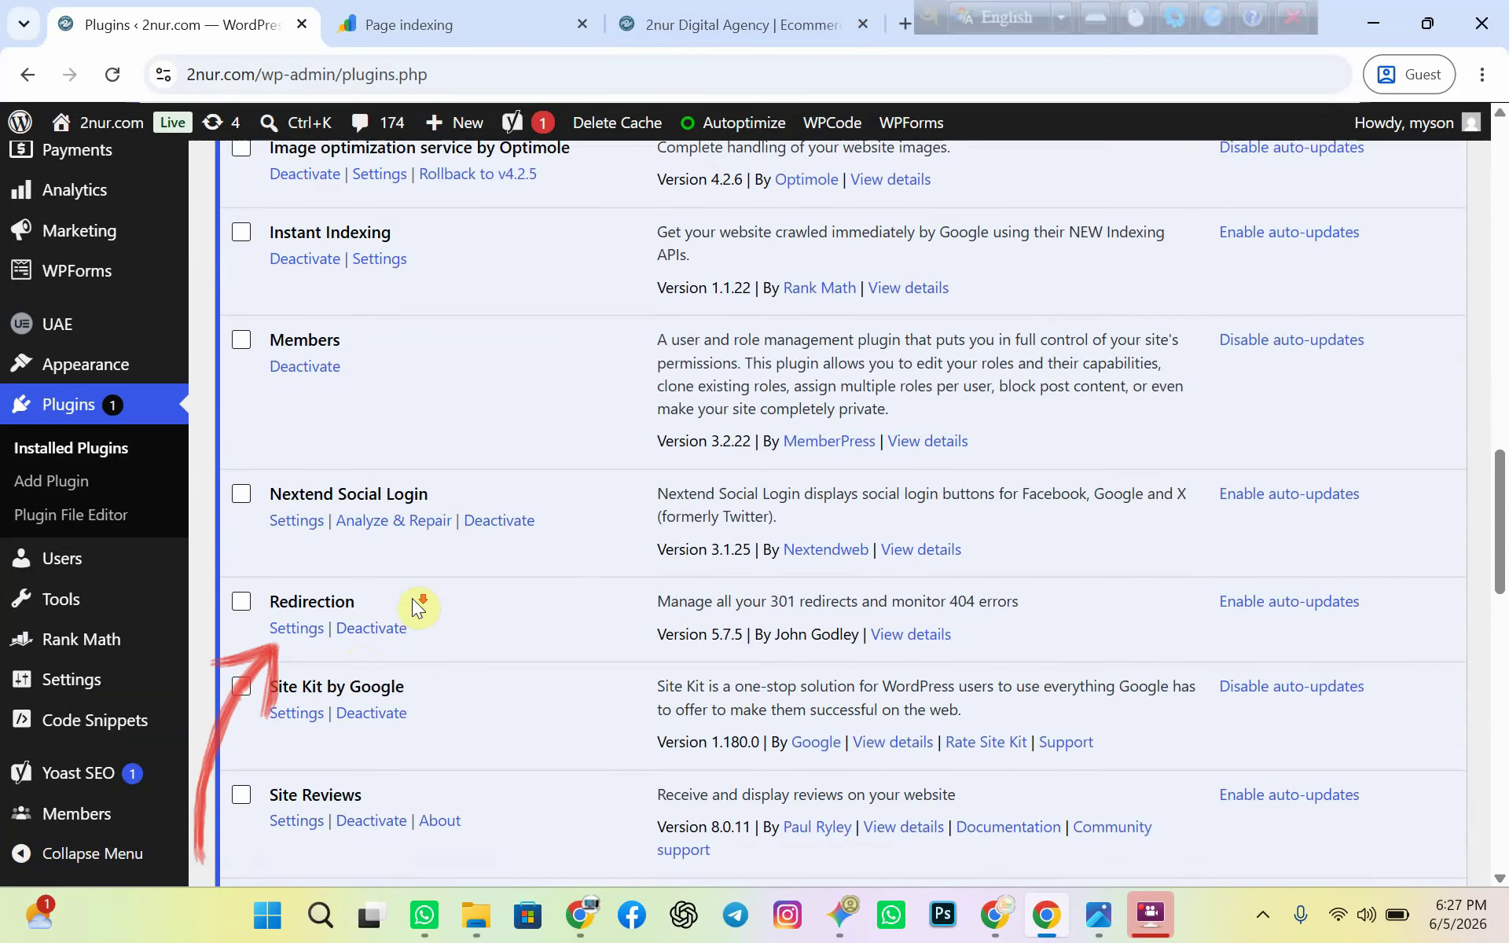
{"action": "left_click", "coordinate": [300, 633]}
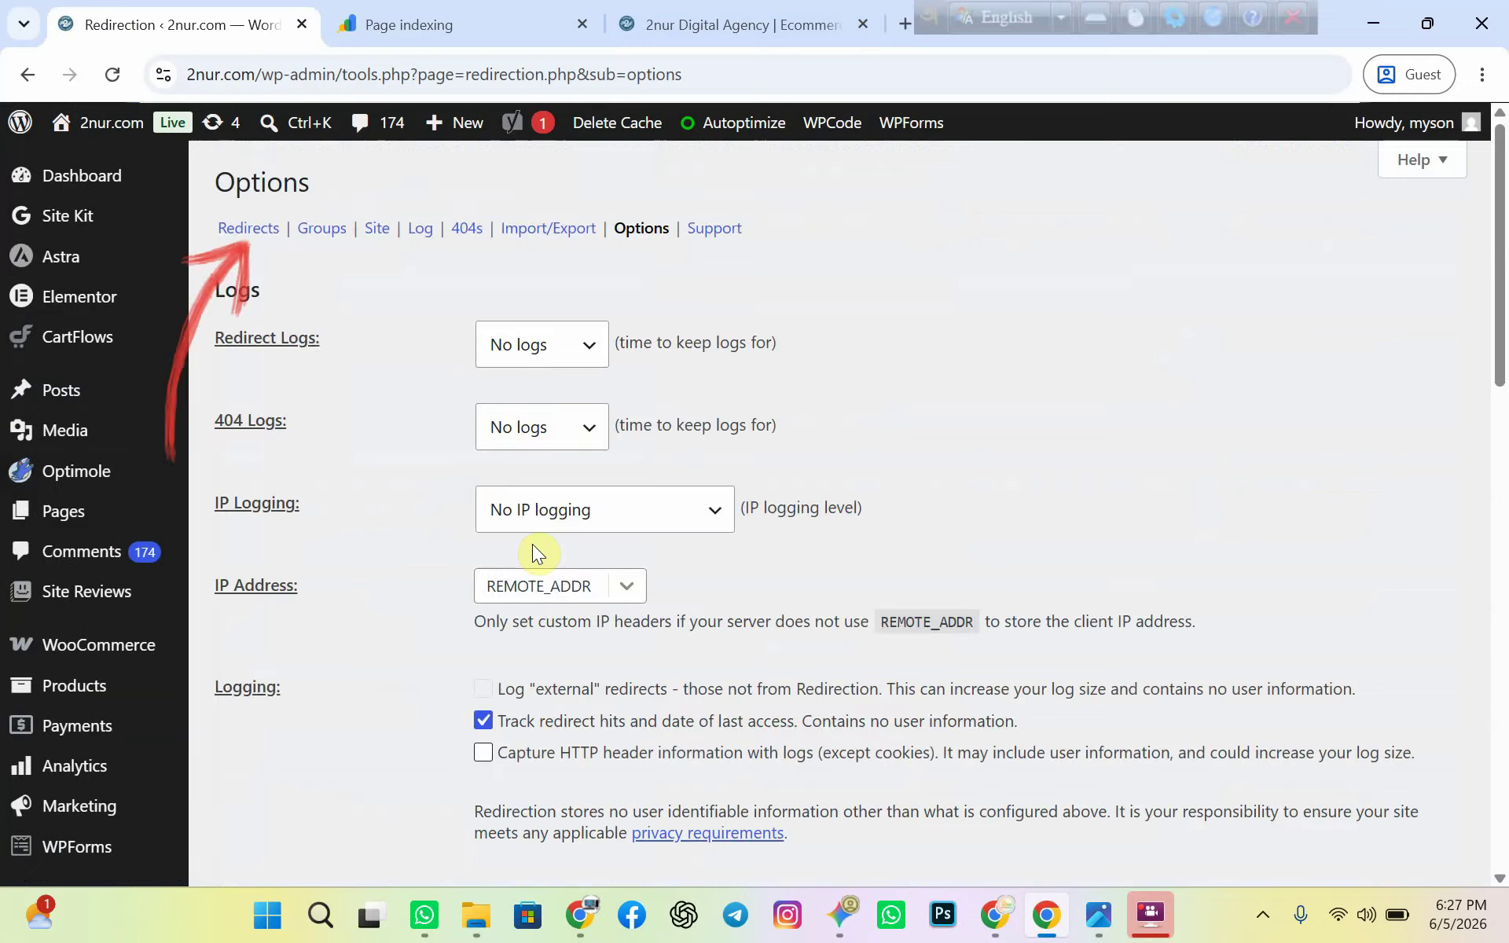
{"action": "left_click", "coordinate": [248, 228]}
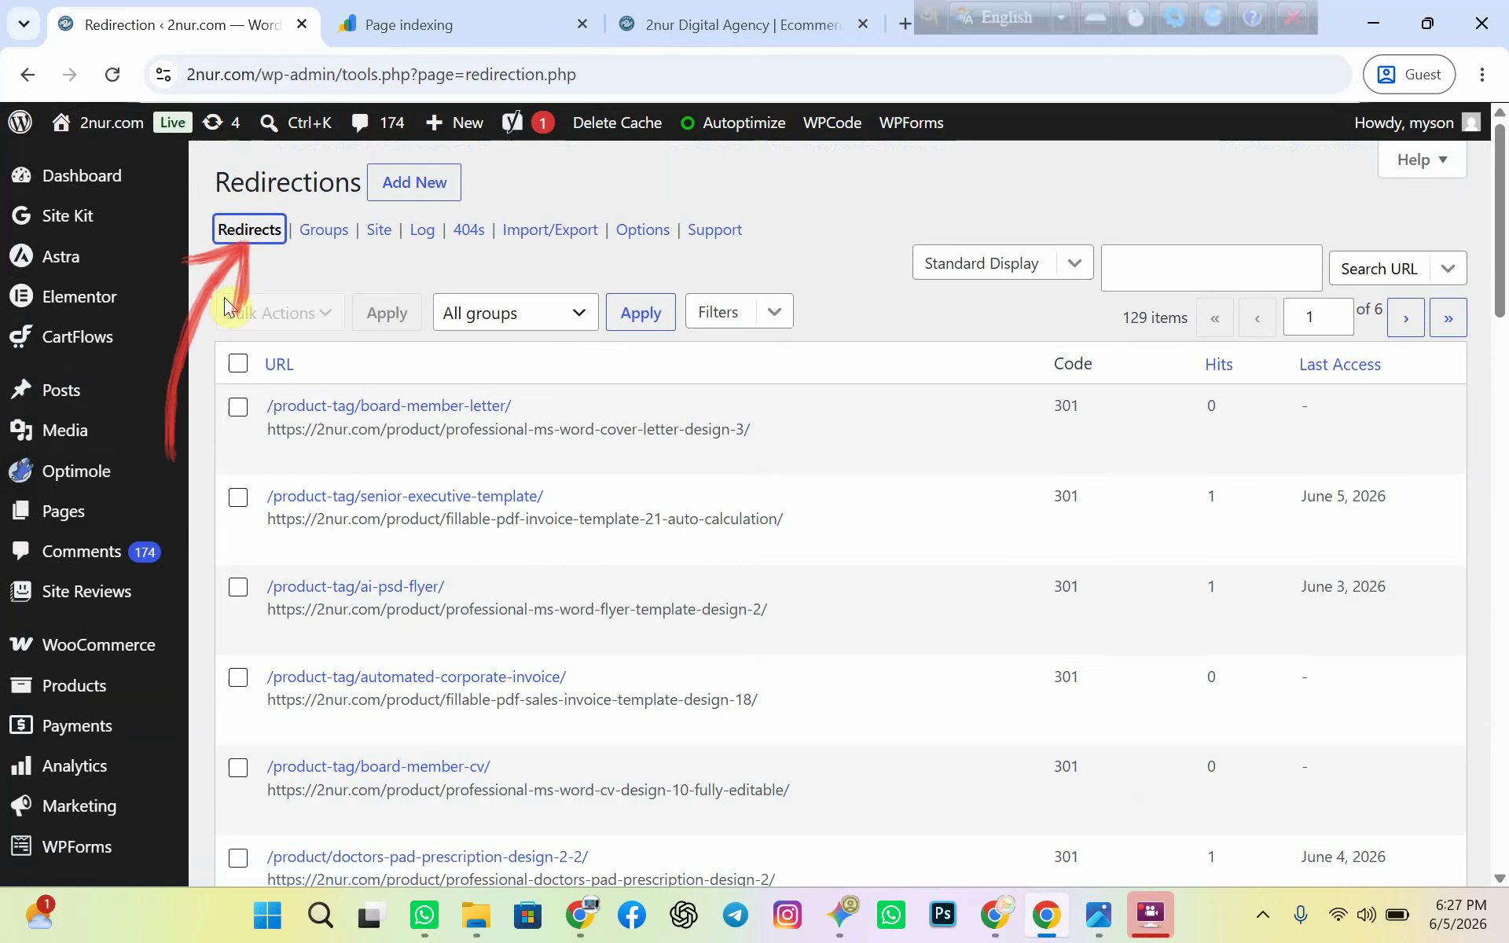
- Examine the existing redirects and the Source URL and Target URL fields of the form for adding a new redirection
{"action": "scroll", "coordinate": [612, 513], "scroll_direction": "down", "scroll_amount": 1}
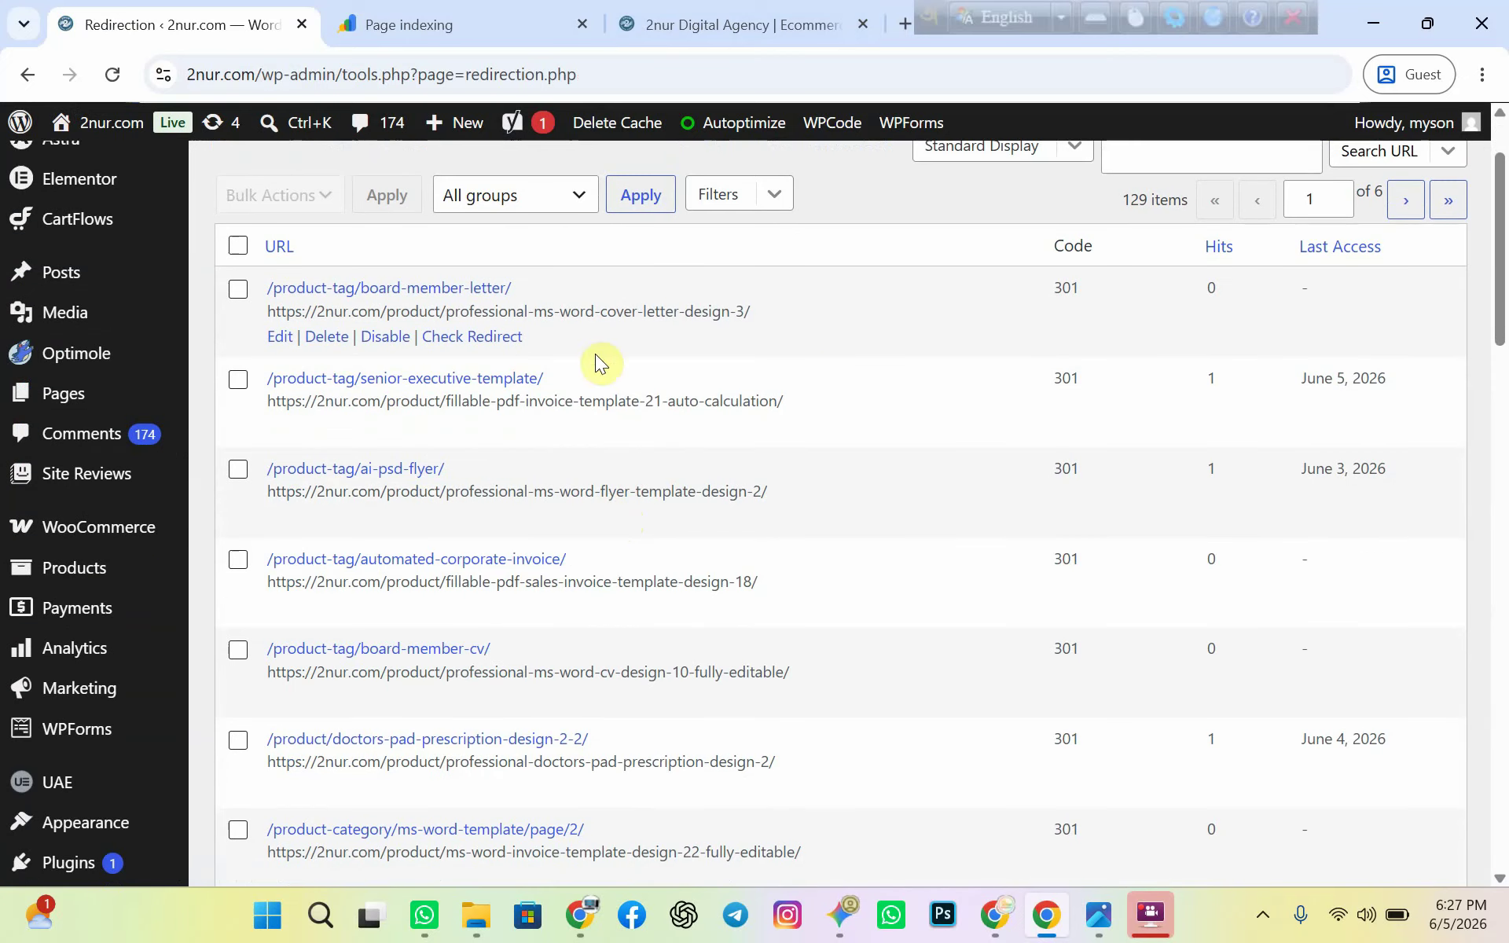
{"action": "scroll", "coordinate": [991, 353], "scroll_direction": "up", "scroll_amount": 1}
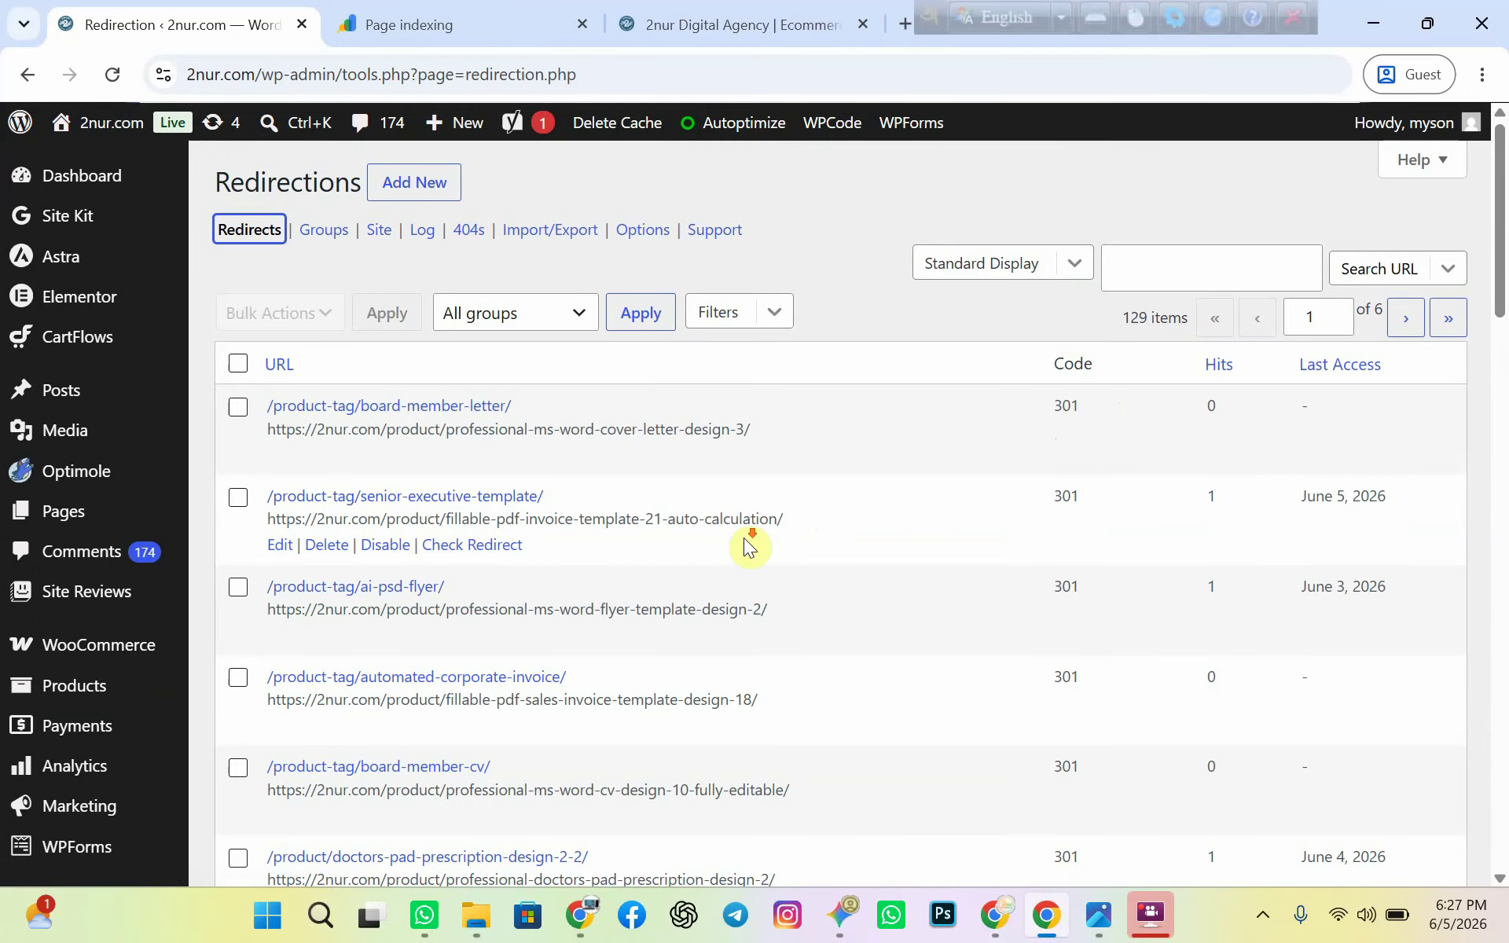
{"action": "scroll", "coordinate": [748, 539], "scroll_direction": "down", "scroll_amount": 20}
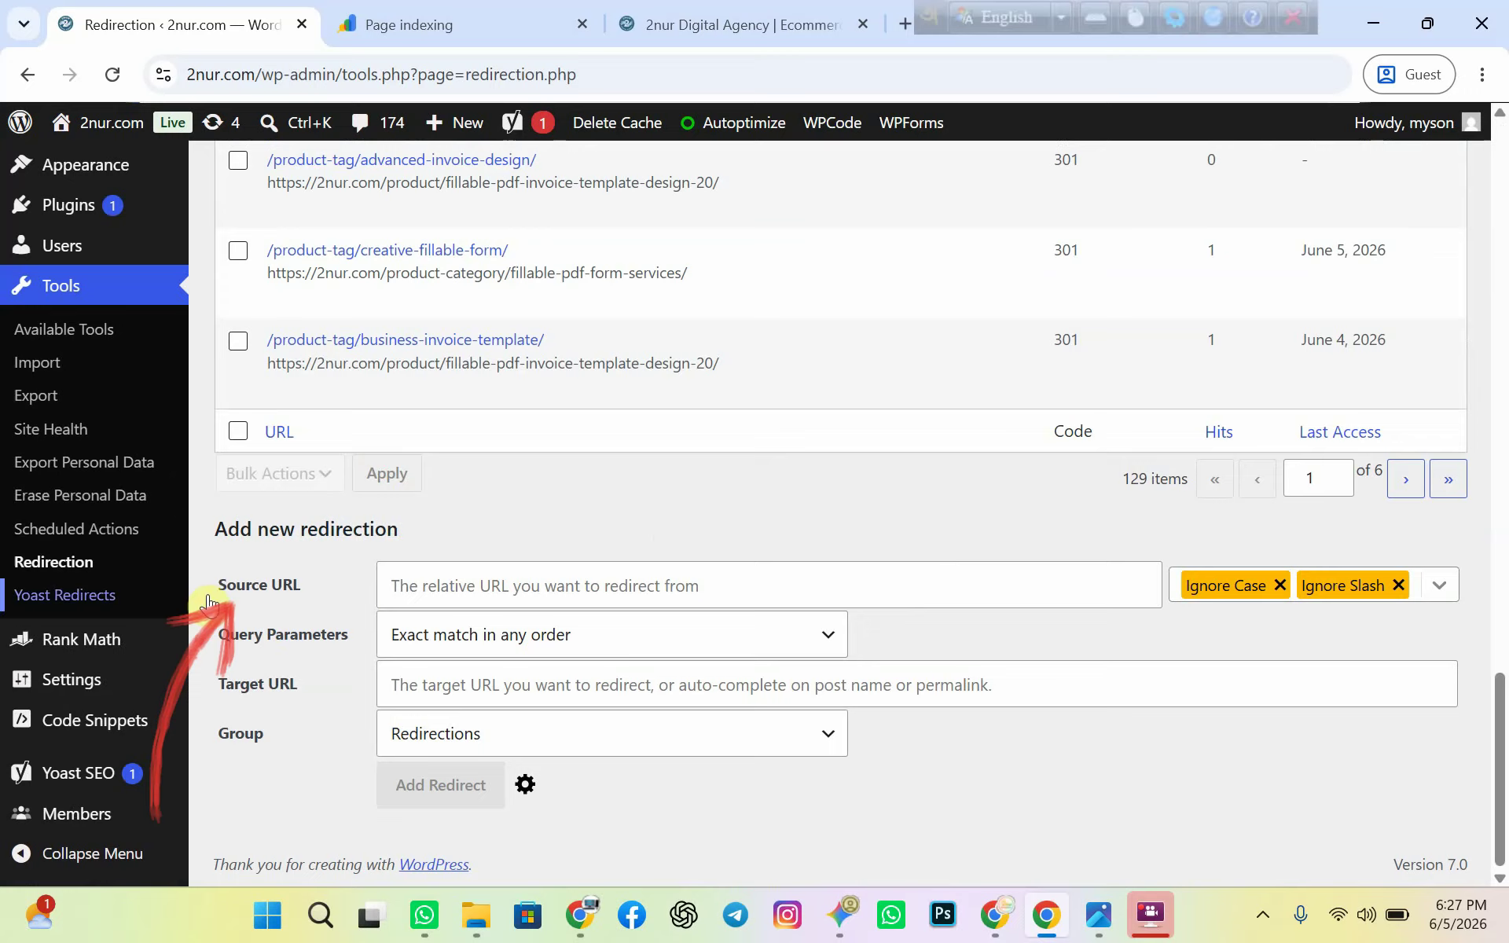
{"action": "left_click_drag", "start_coordinate": [251, 586], "coordinate": [210, 569]}
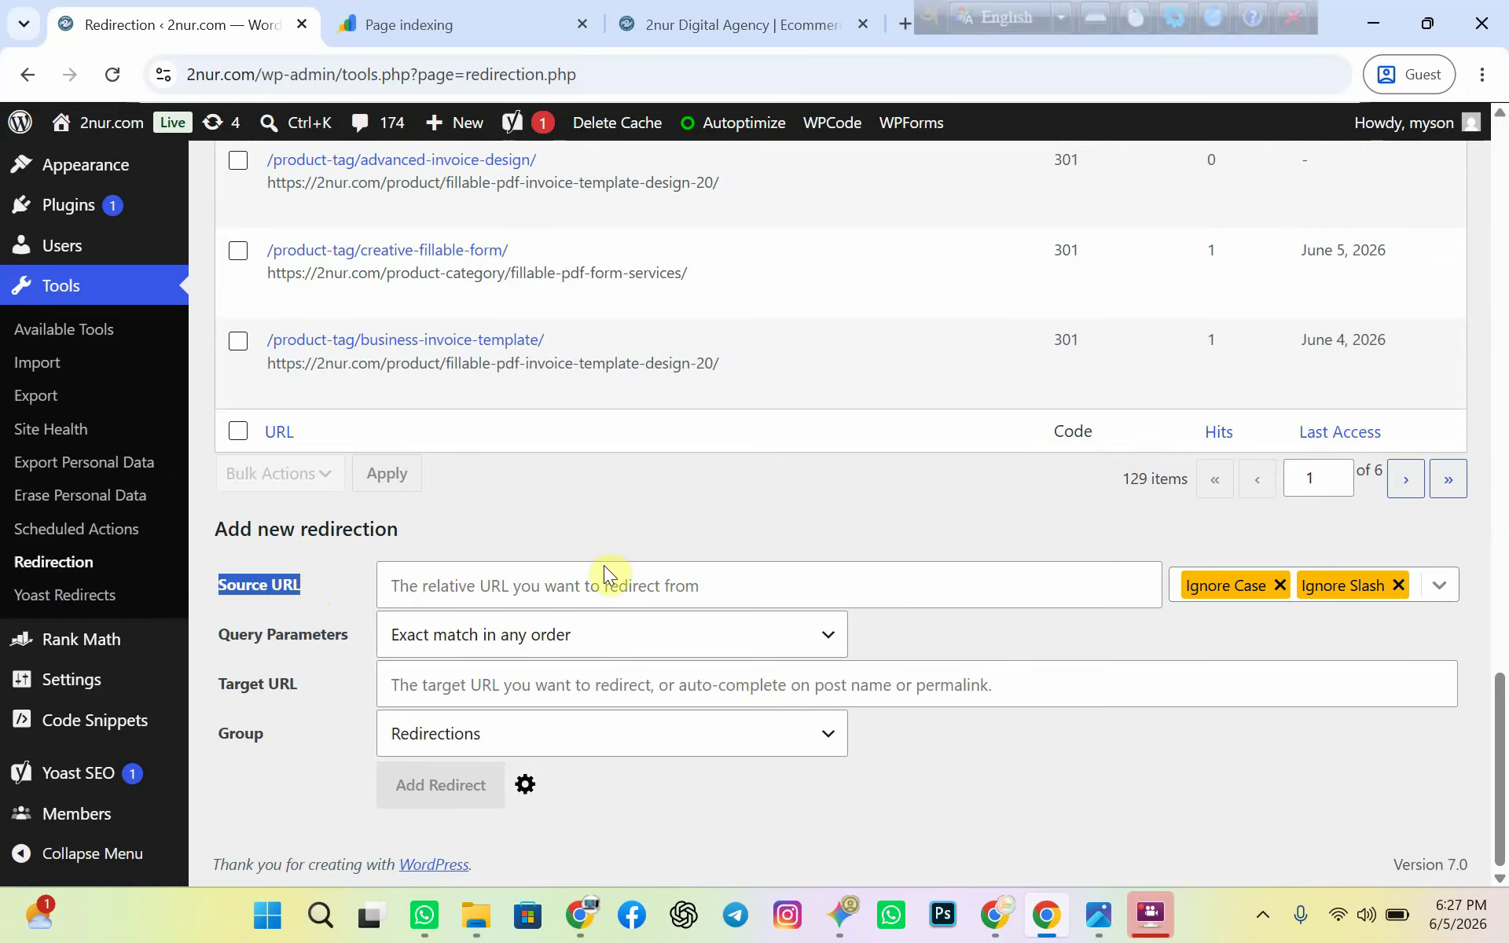
{"action": "left_click", "coordinate": [516, 586]}
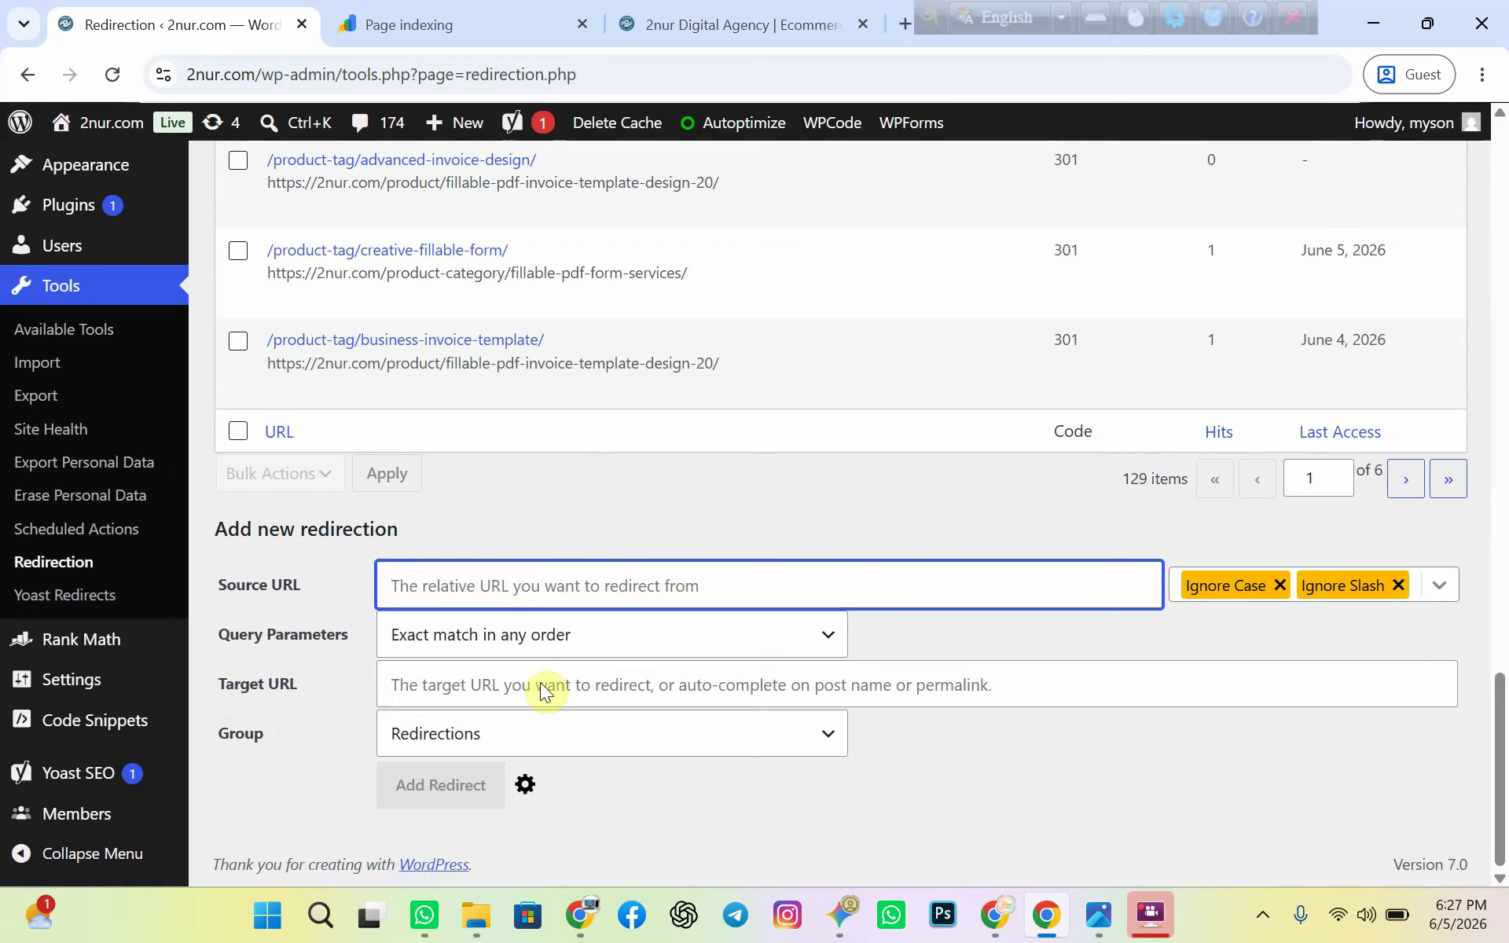
{"action": "left_click_drag", "start_coordinate": [218, 688], "coordinate": [309, 680]}
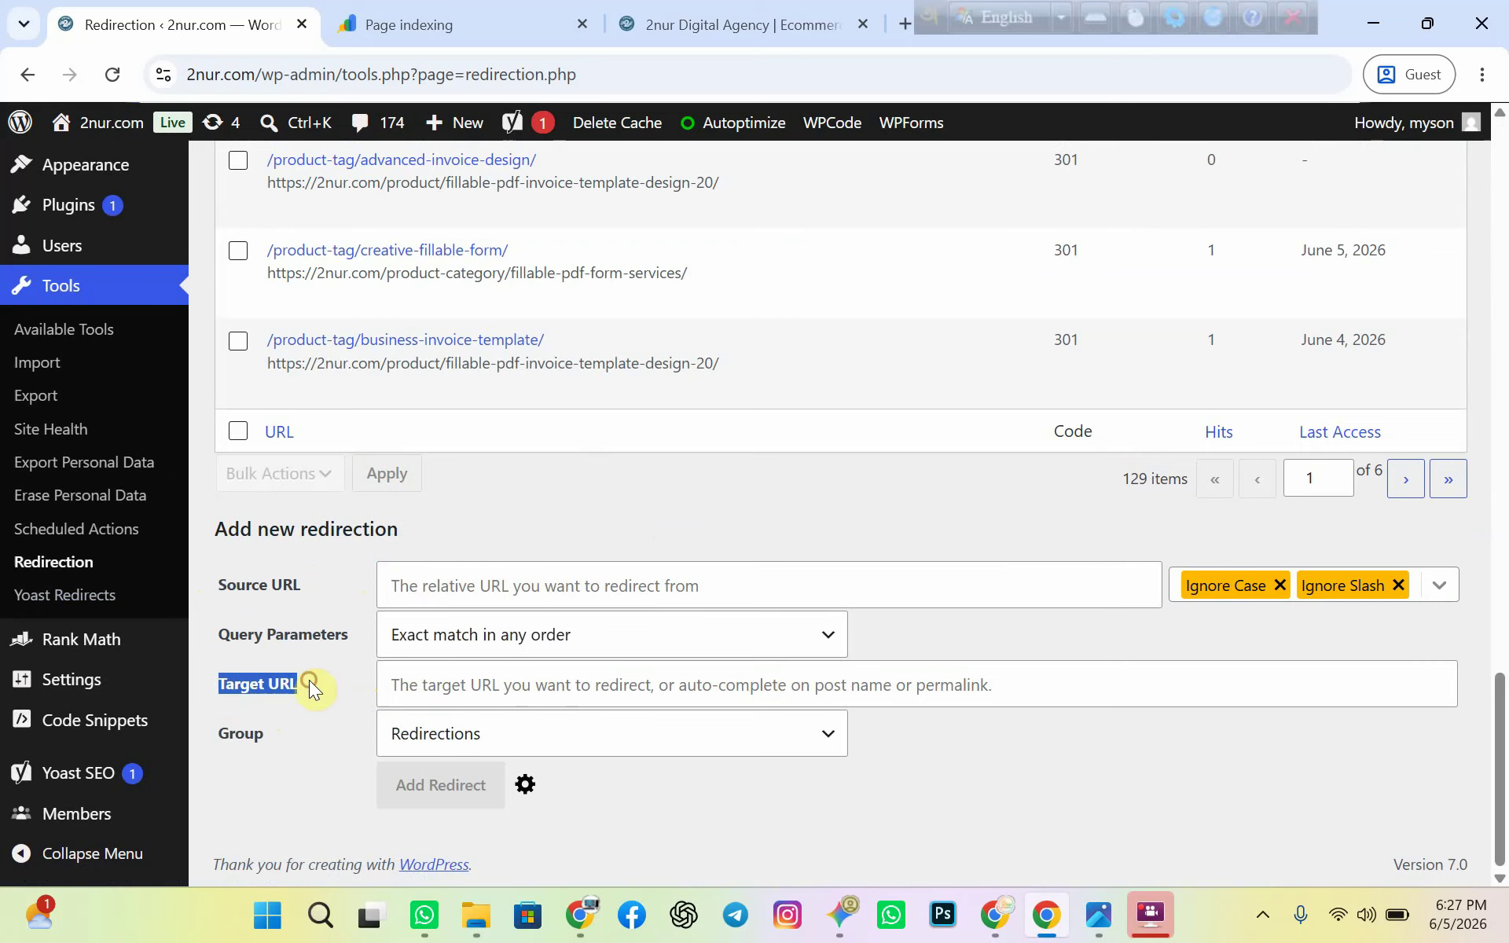
{"action": "left_click", "coordinate": [428, 677]}
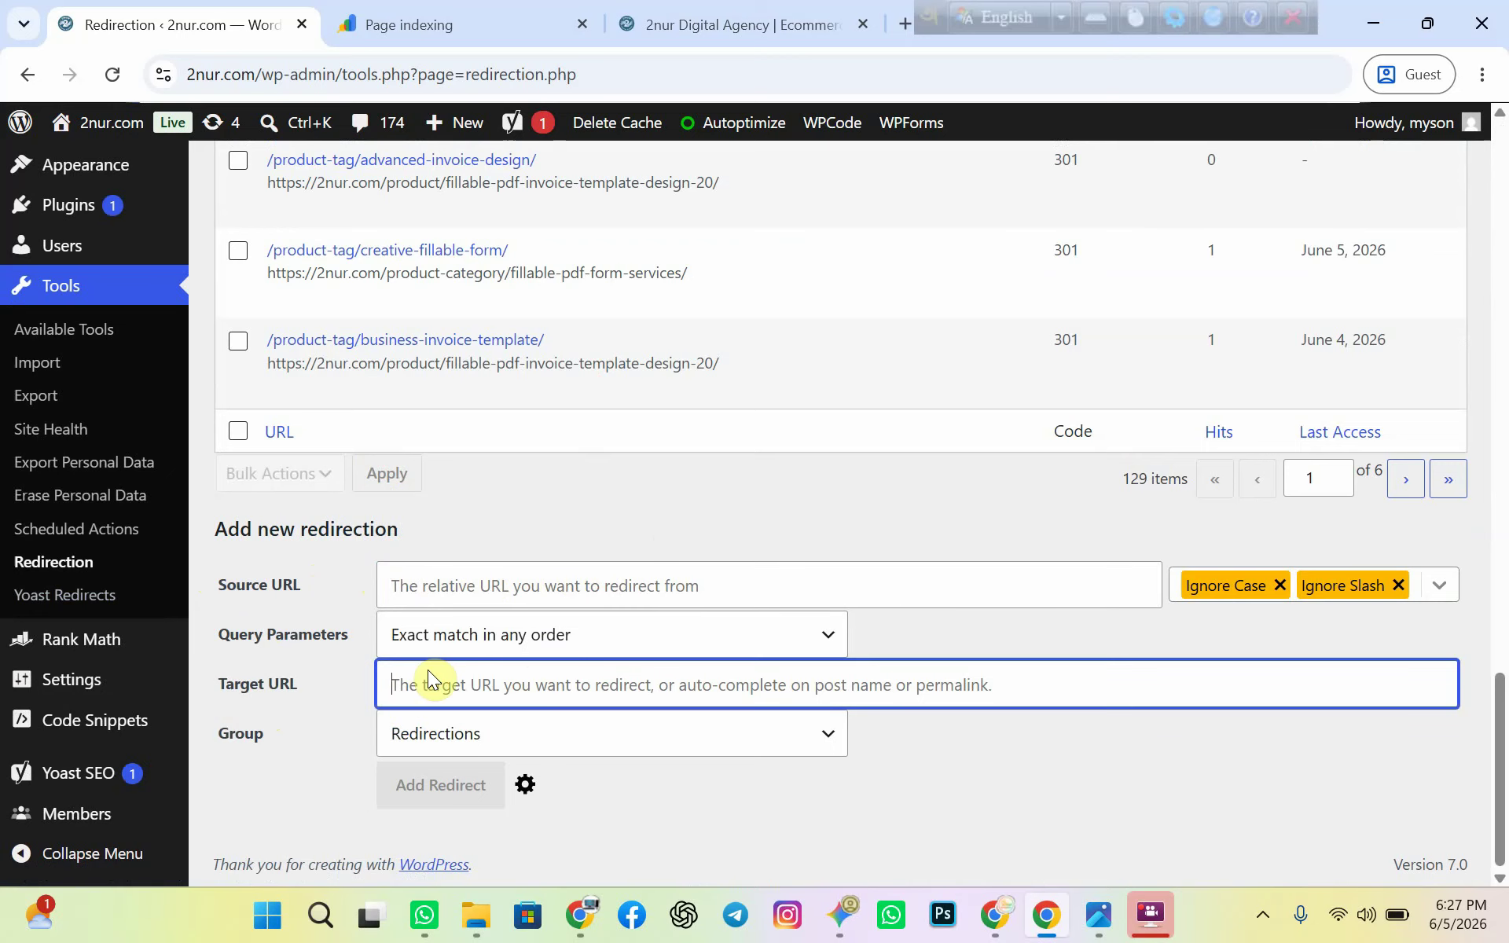
{"action": "left_click", "coordinate": [437, 576]}
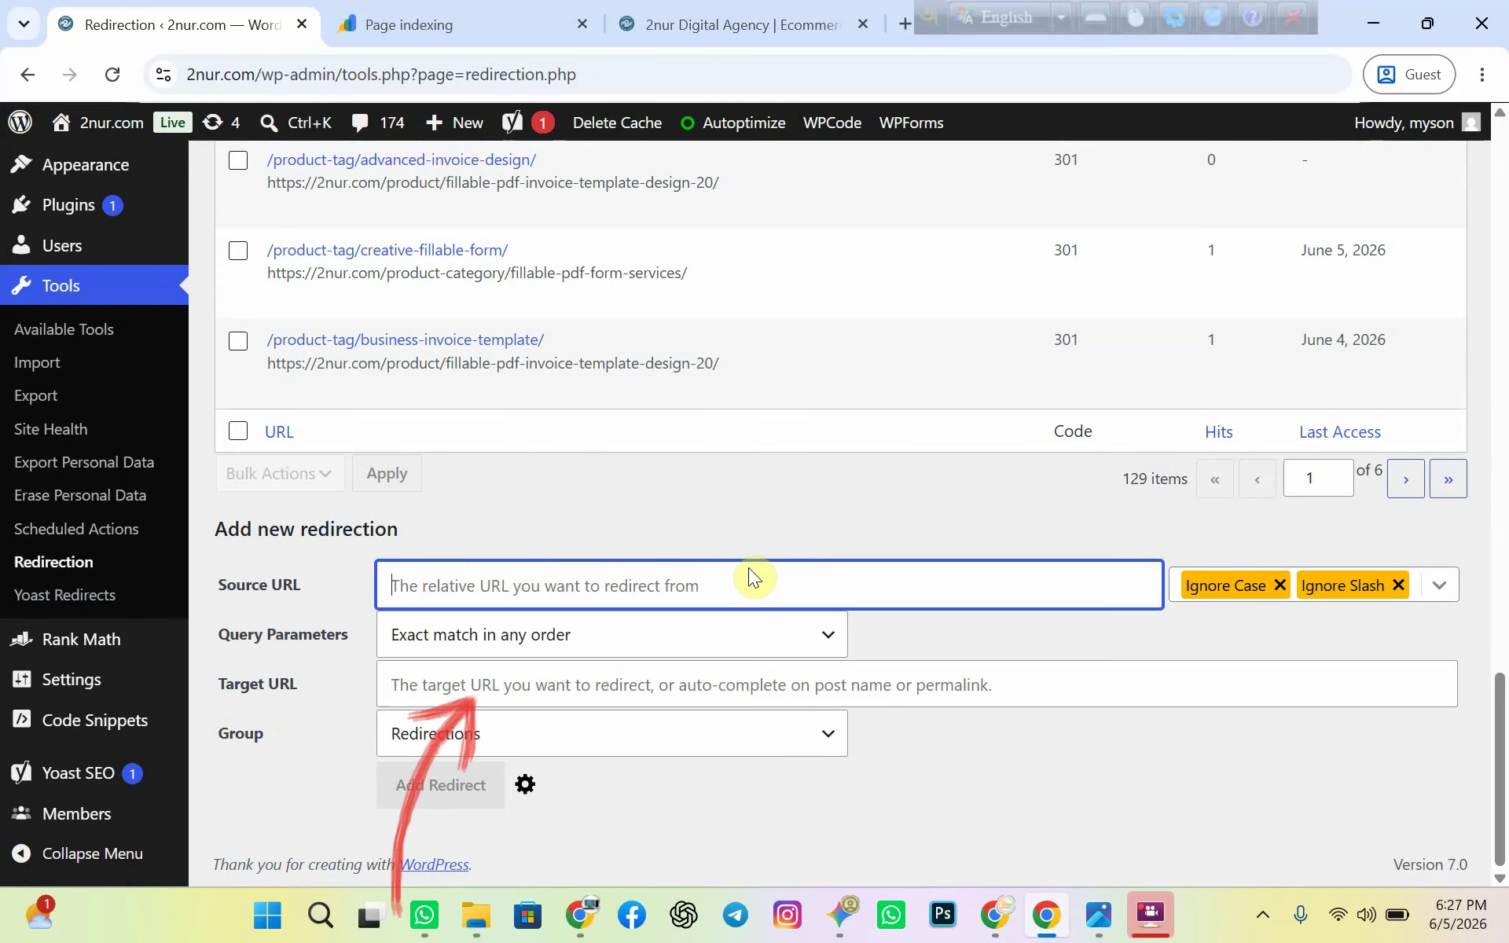
{"action": "left_click", "coordinate": [531, 686]}
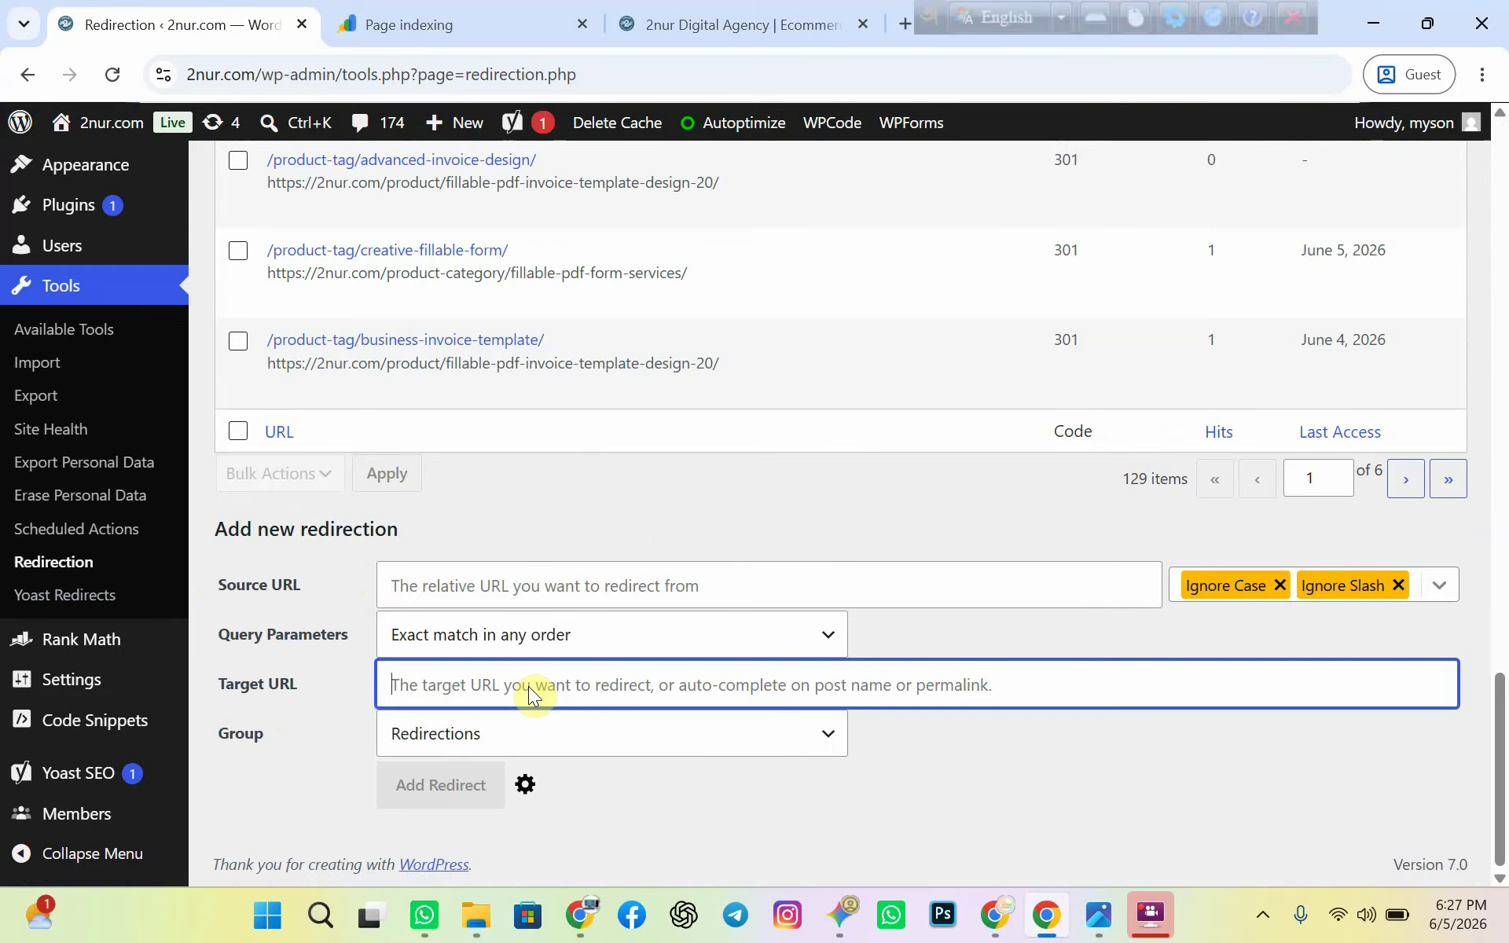
- Switch to Search Console and open the Not found (404) report at its list of example URLs
{"action": "left_click", "coordinate": [440, 25]}
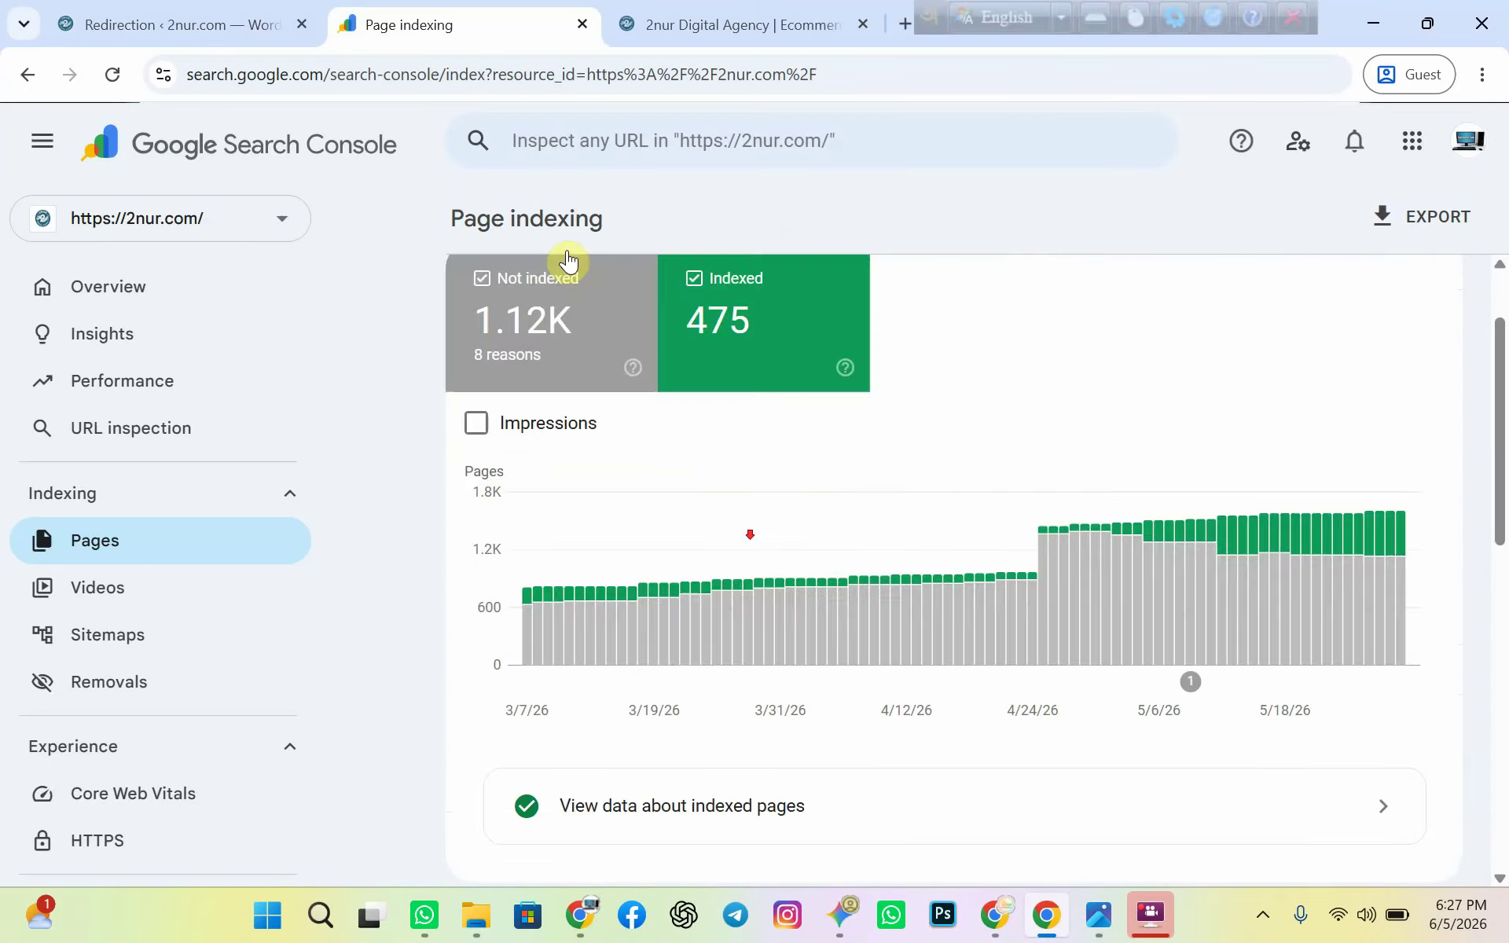
{"action": "scroll", "coordinate": [586, 460], "scroll_direction": "down", "scroll_amount": 5}
{"action": "left_click", "coordinate": [638, 392]}
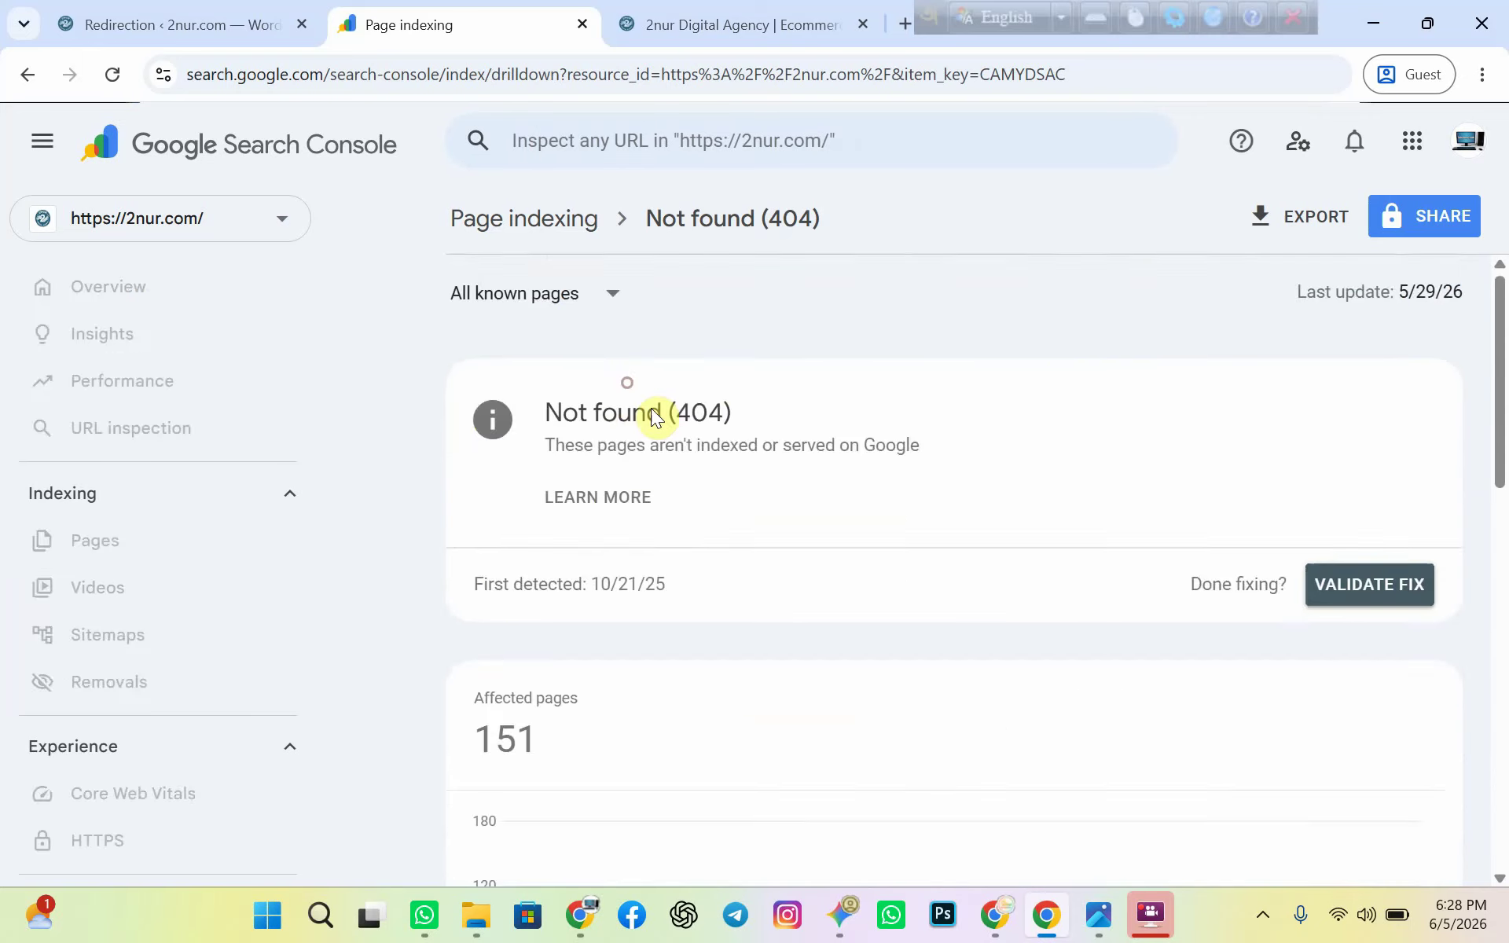
{"action": "scroll", "coordinate": [722, 534], "scroll_direction": "down", "scroll_amount": 4}
{"action": "scroll", "coordinate": [727, 543], "scroll_direction": "down", "scroll_amount": 10}
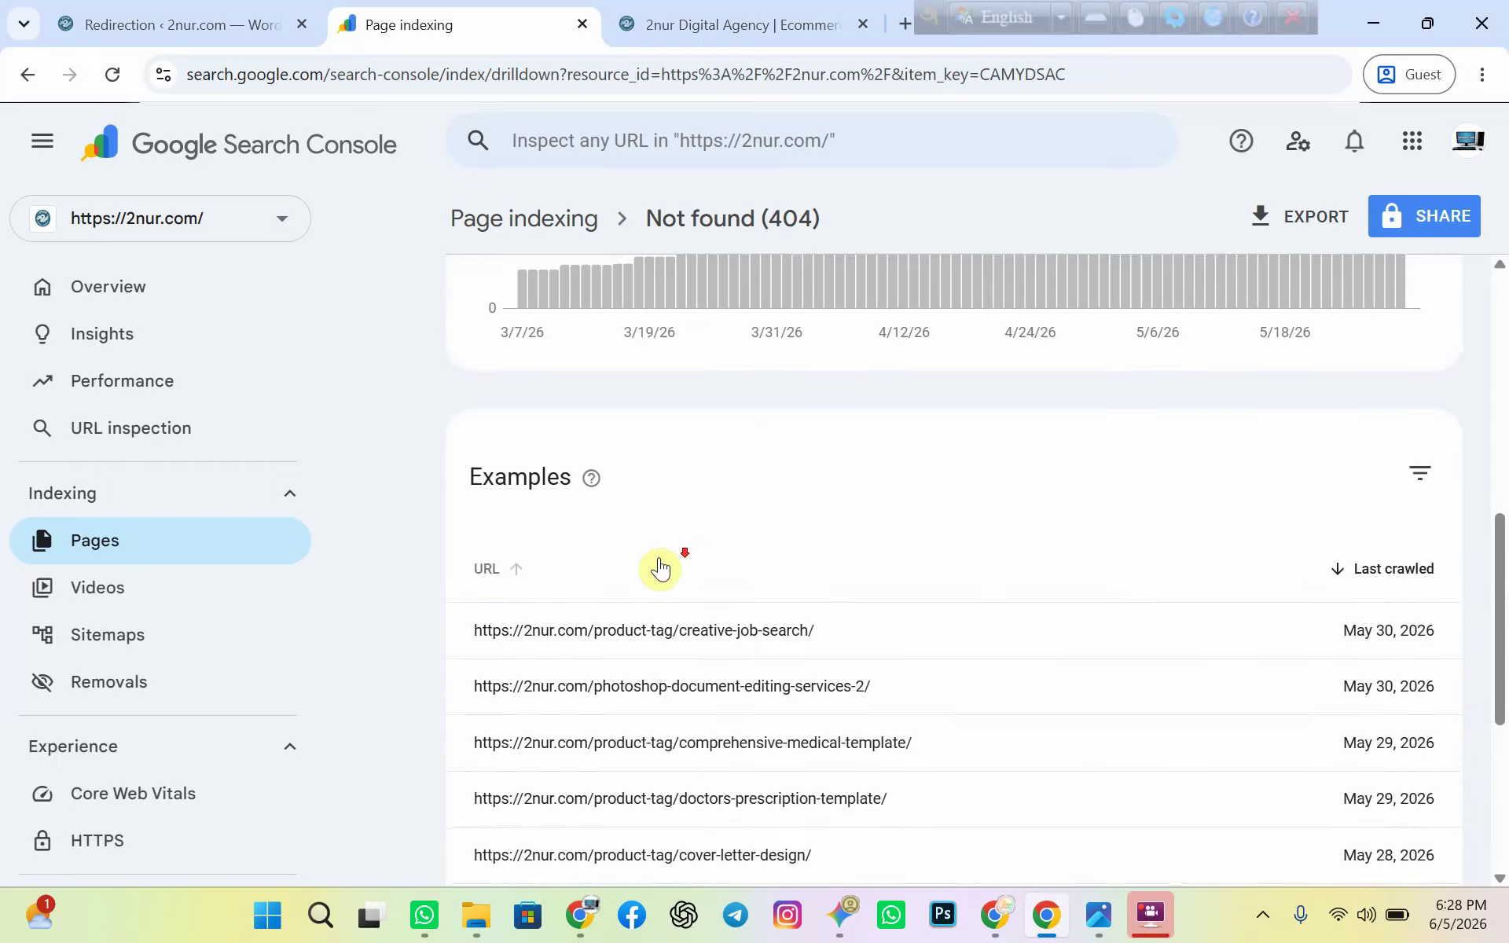
- Page forward through the example URLs of the 404 report and back to rows 121-130
{"action": "left_click", "coordinate": [1424, 778]}
{"action": "left_click", "coordinate": [1424, 778]}
{"action": "left_click", "coordinate": [1424, 778]}
{"action": "left_click", "coordinate": [1424, 778]}
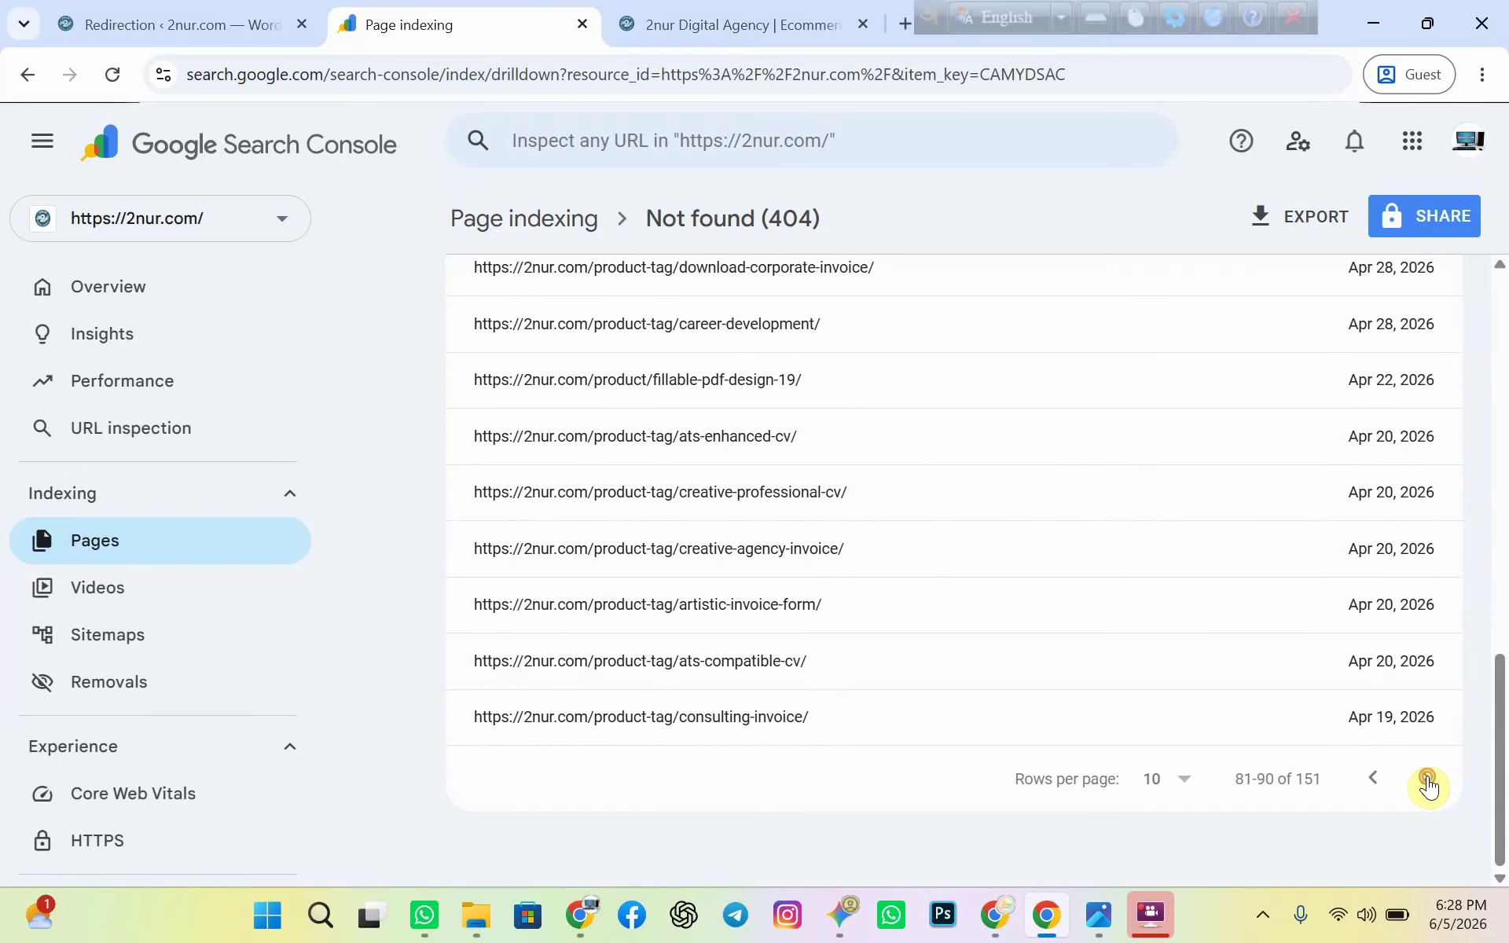
{"action": "left_click", "coordinate": [1424, 778]}
{"action": "left_click", "coordinate": [1425, 778]}
{"action": "left_click", "coordinate": [1424, 778]}
{"action": "left_click", "coordinate": [1424, 778]}
{"action": "left_click", "coordinate": [1424, 778]}
{"action": "left_click", "coordinate": [1424, 778]}
{"action": "left_click", "coordinate": [1373, 778]}
{"action": "left_click", "coordinate": [1372, 778]}
{"action": "left_click", "coordinate": [1372, 778]}
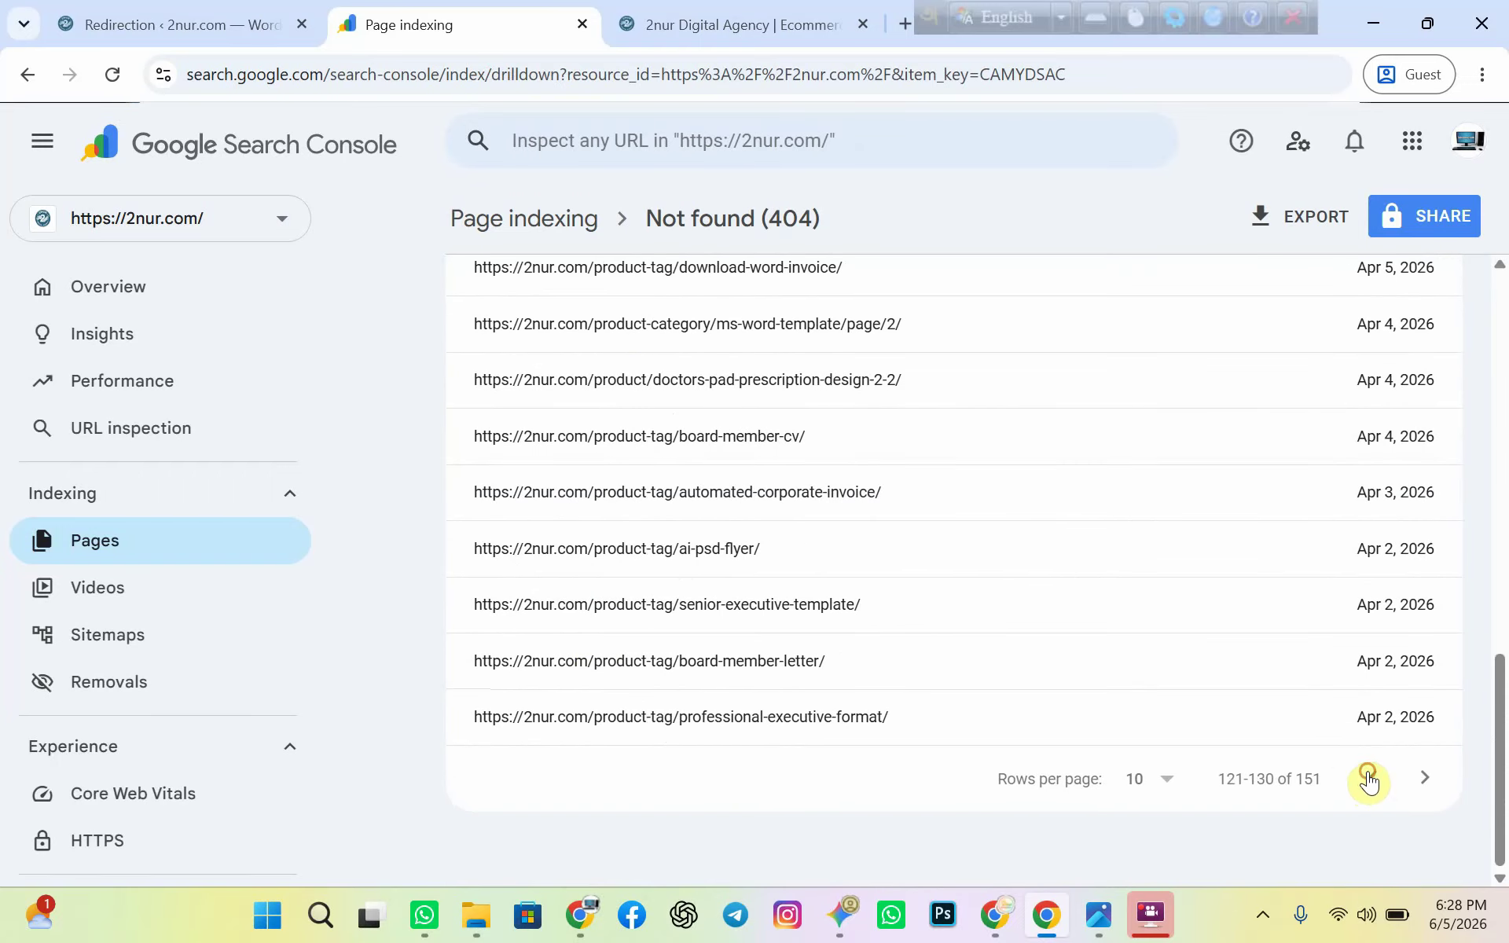
{"action": "left_click", "coordinate": [242, 18]}
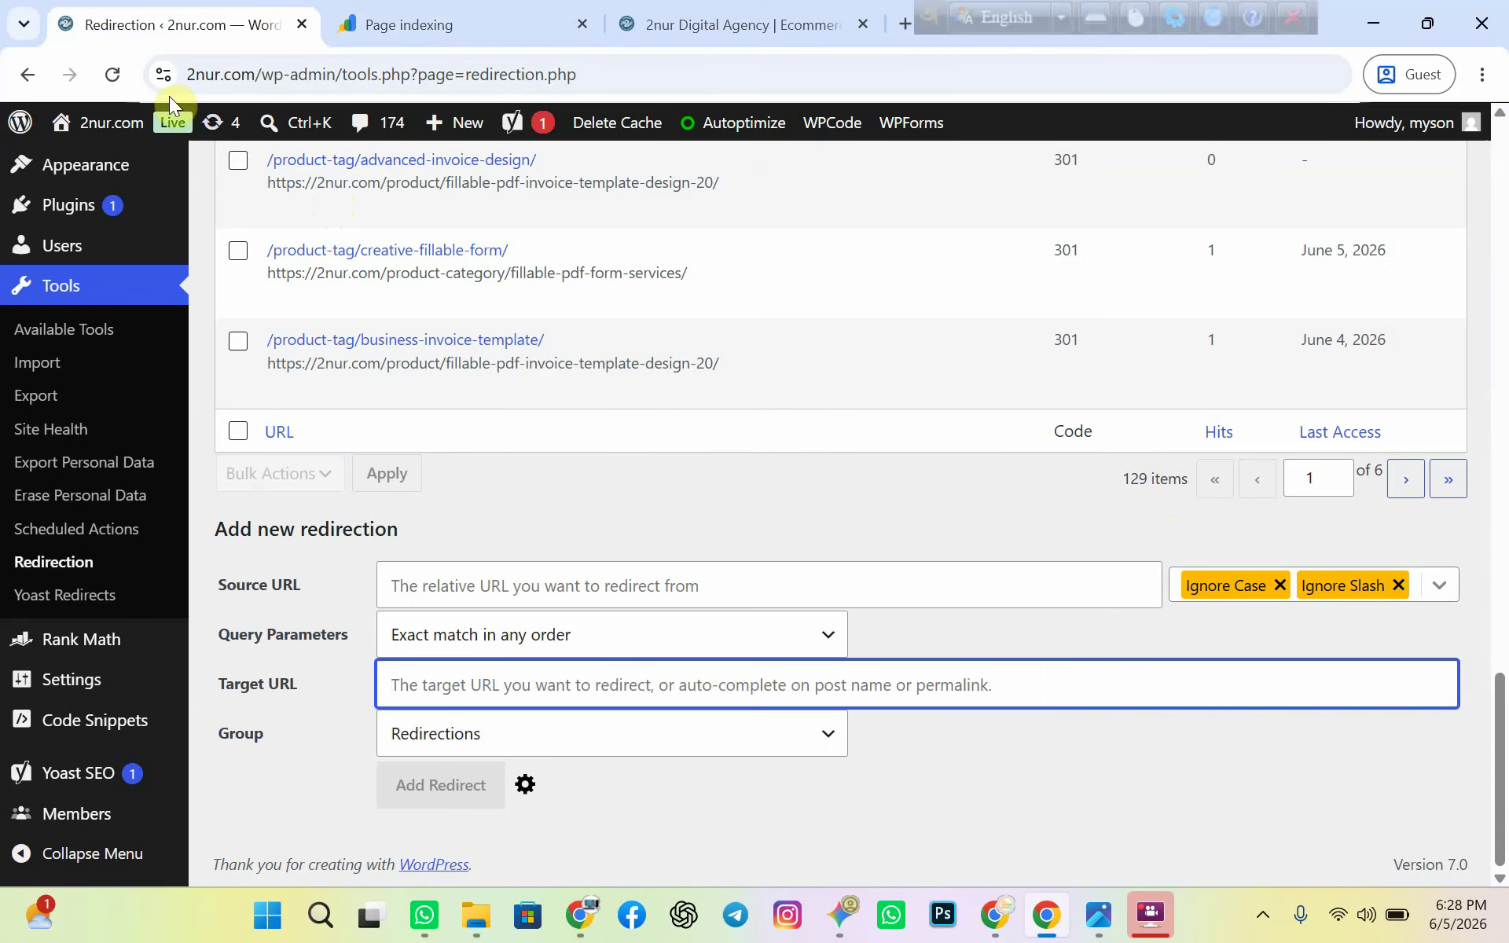
{"action": "left_click", "coordinate": [409, 25]}
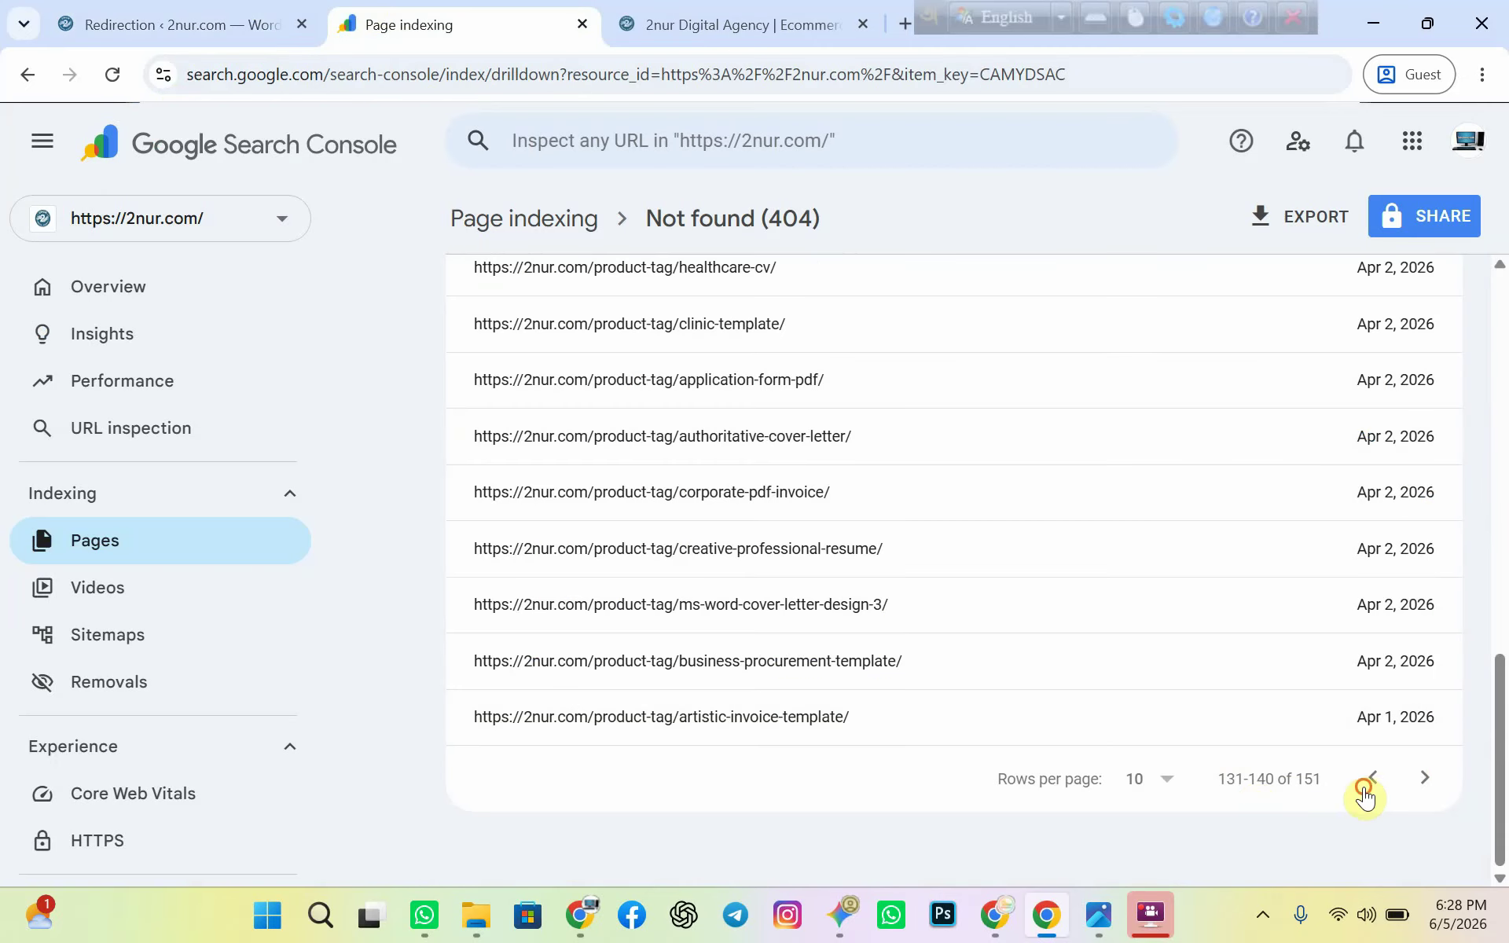
{"action": "scroll", "coordinate": [1045, 681], "scroll_direction": "up", "scroll_amount": 5}
{"action": "scroll", "coordinate": [768, 599], "scroll_direction": "down", "scroll_amount": 4}
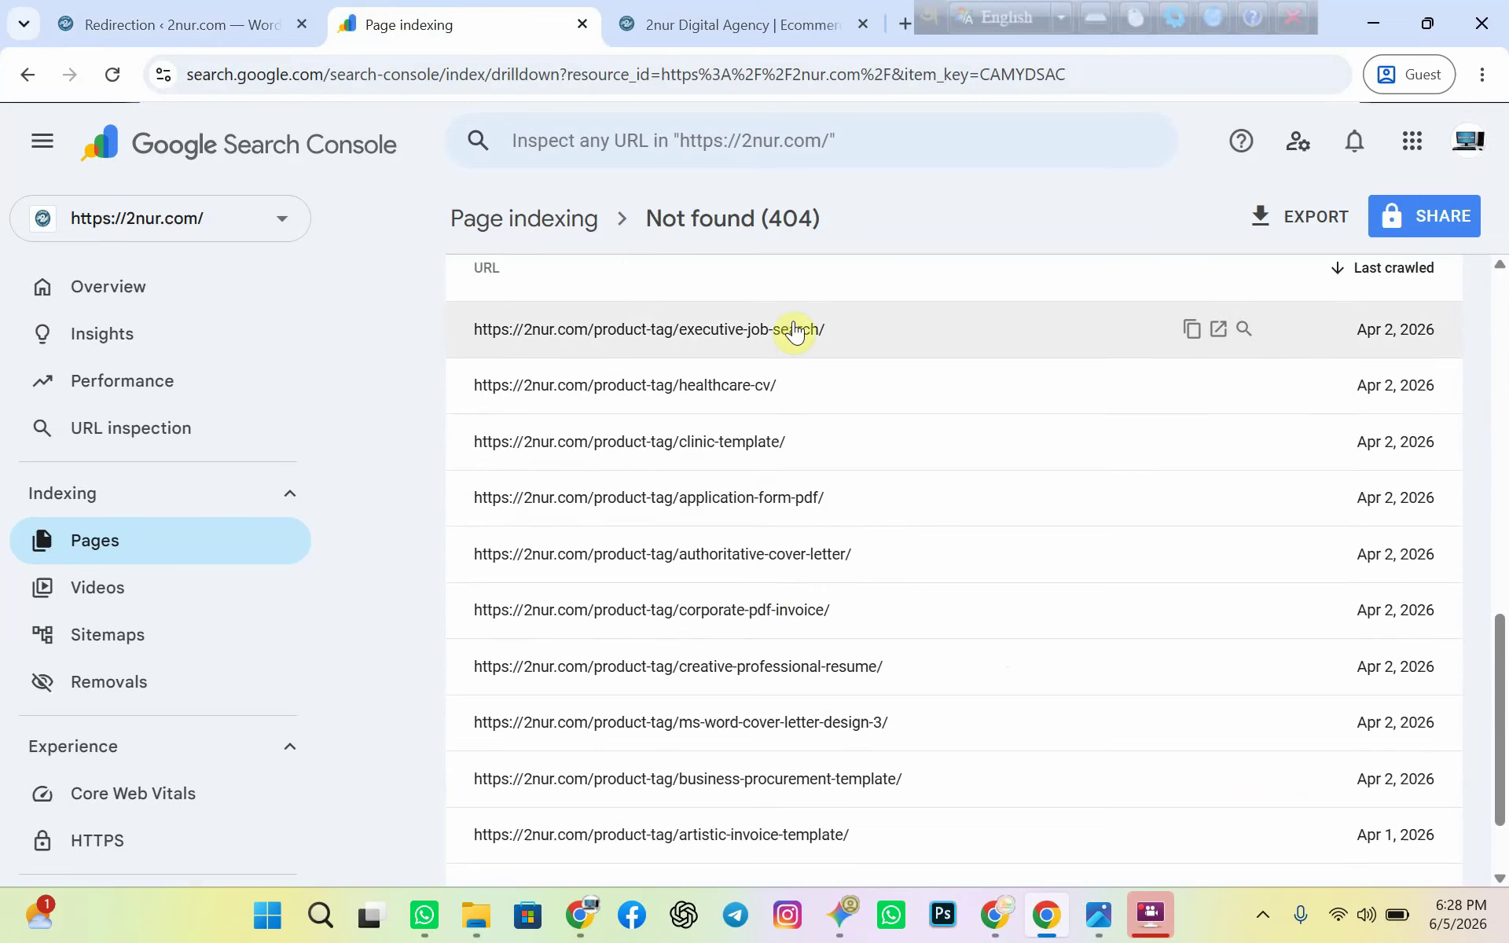
{"action": "scroll", "coordinate": [794, 330], "scroll_direction": "up", "scroll_amount": 1}
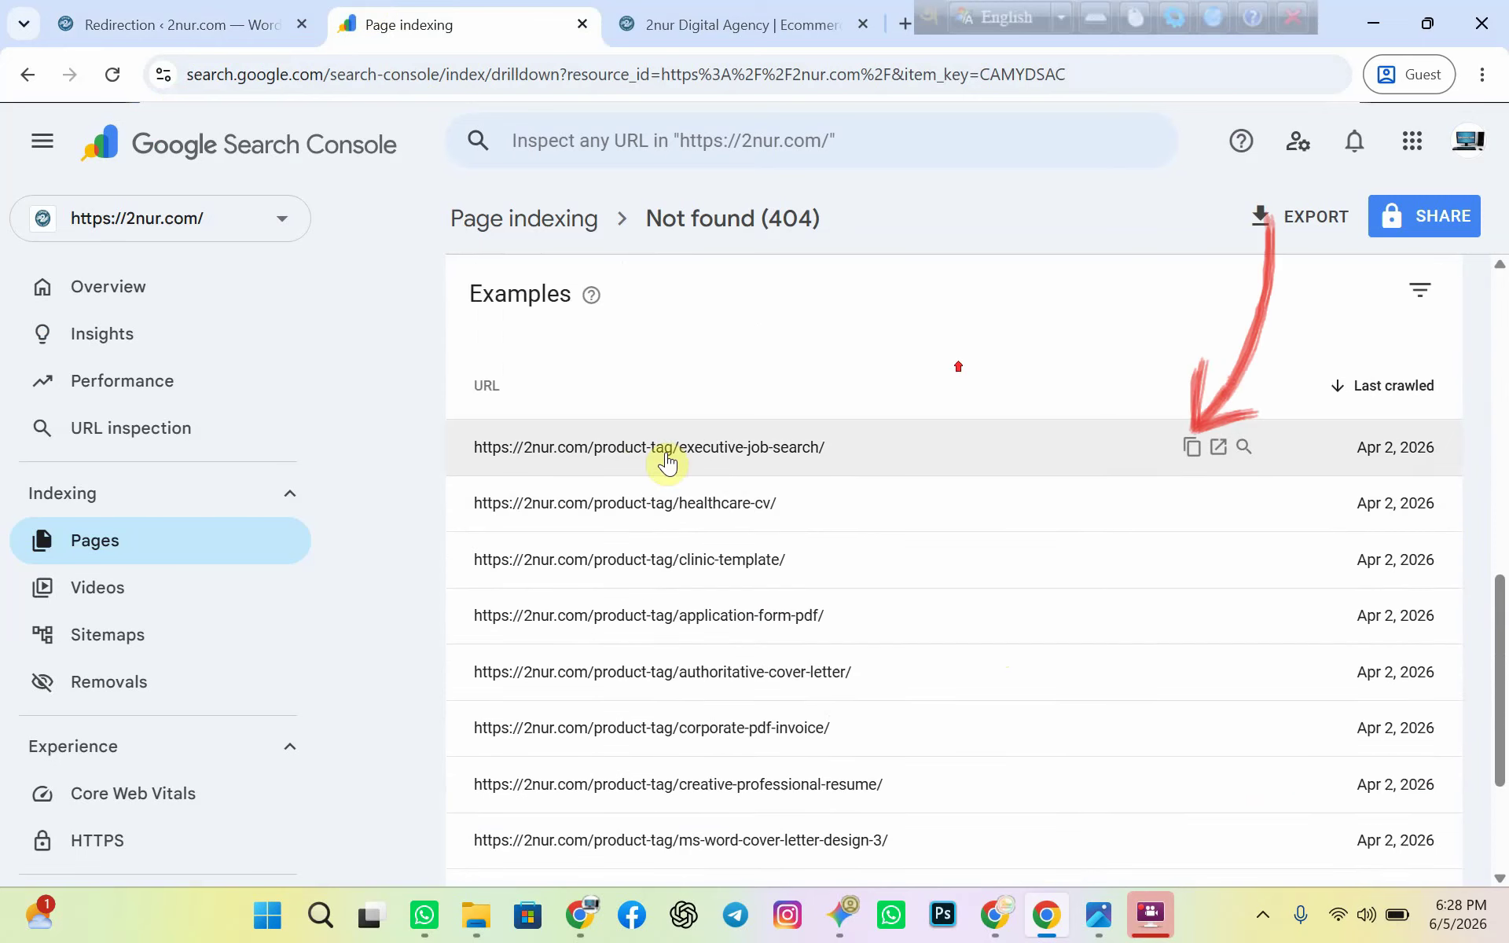
{"action": "left_click", "coordinate": [1189, 448]}
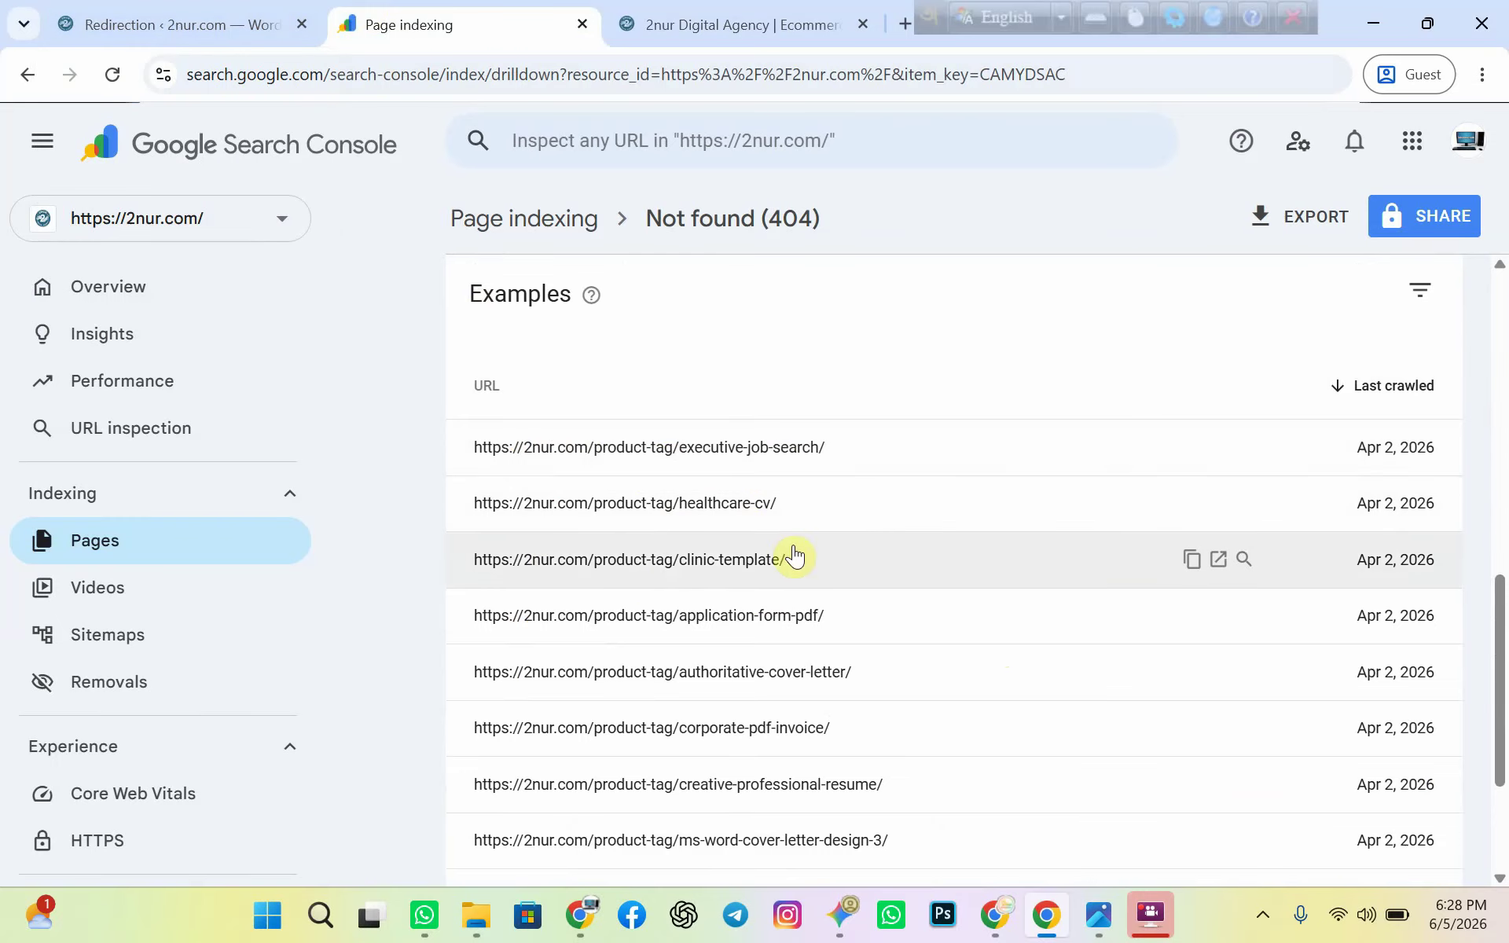
{"action": "left_click", "coordinate": [1192, 446]}
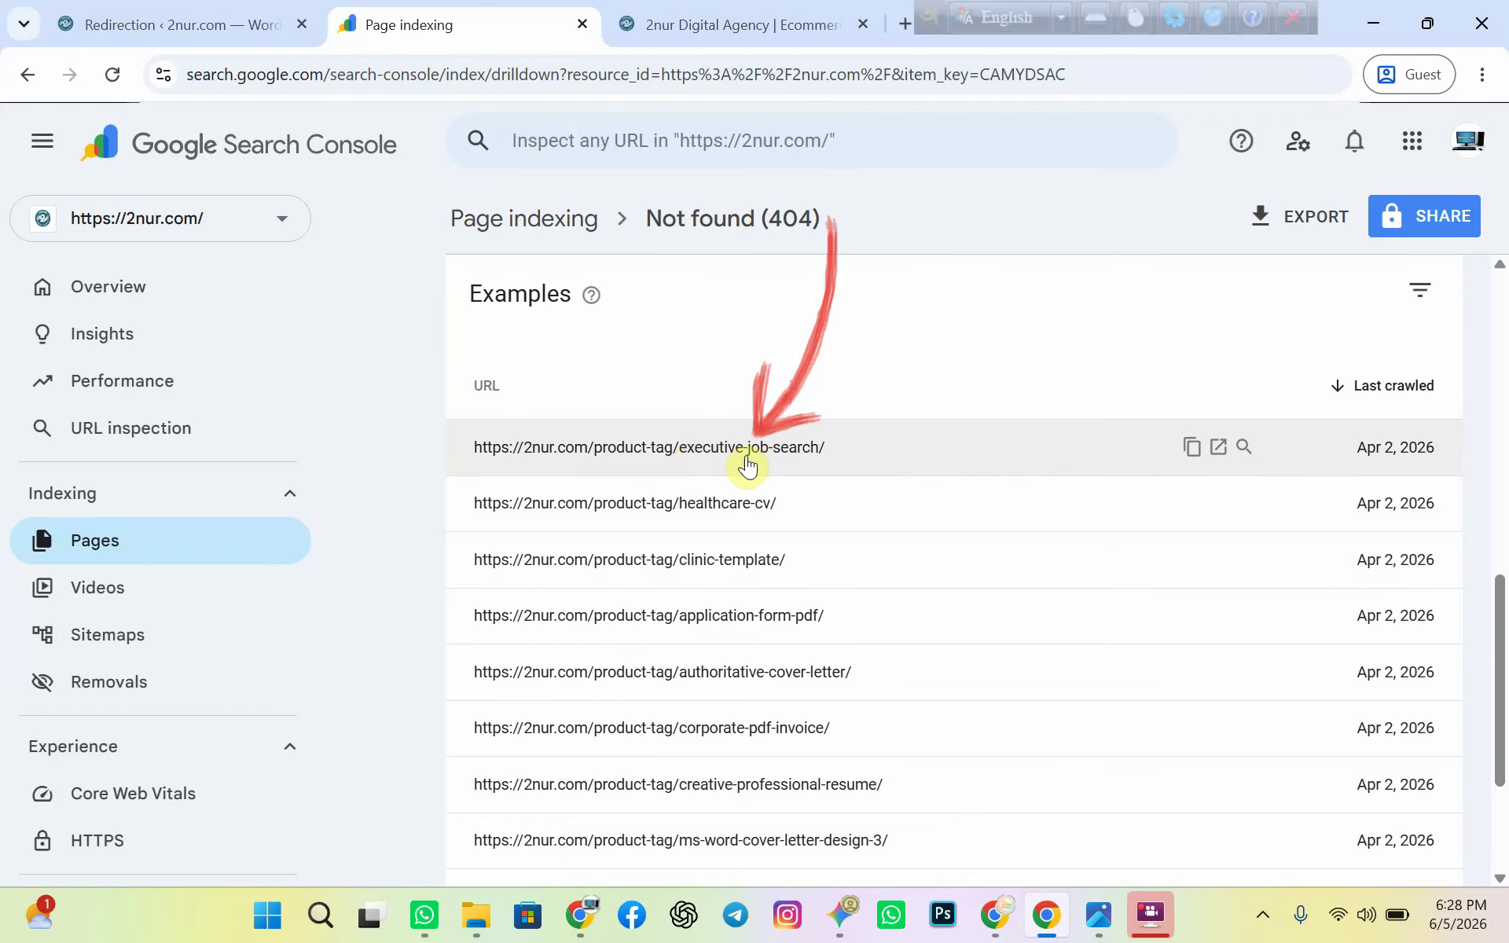
{"action": "left_click", "coordinate": [165, 15]}
{"action": "right_click", "coordinate": [701, 585]}
{"action": "left_click", "coordinate": [737, 328]}
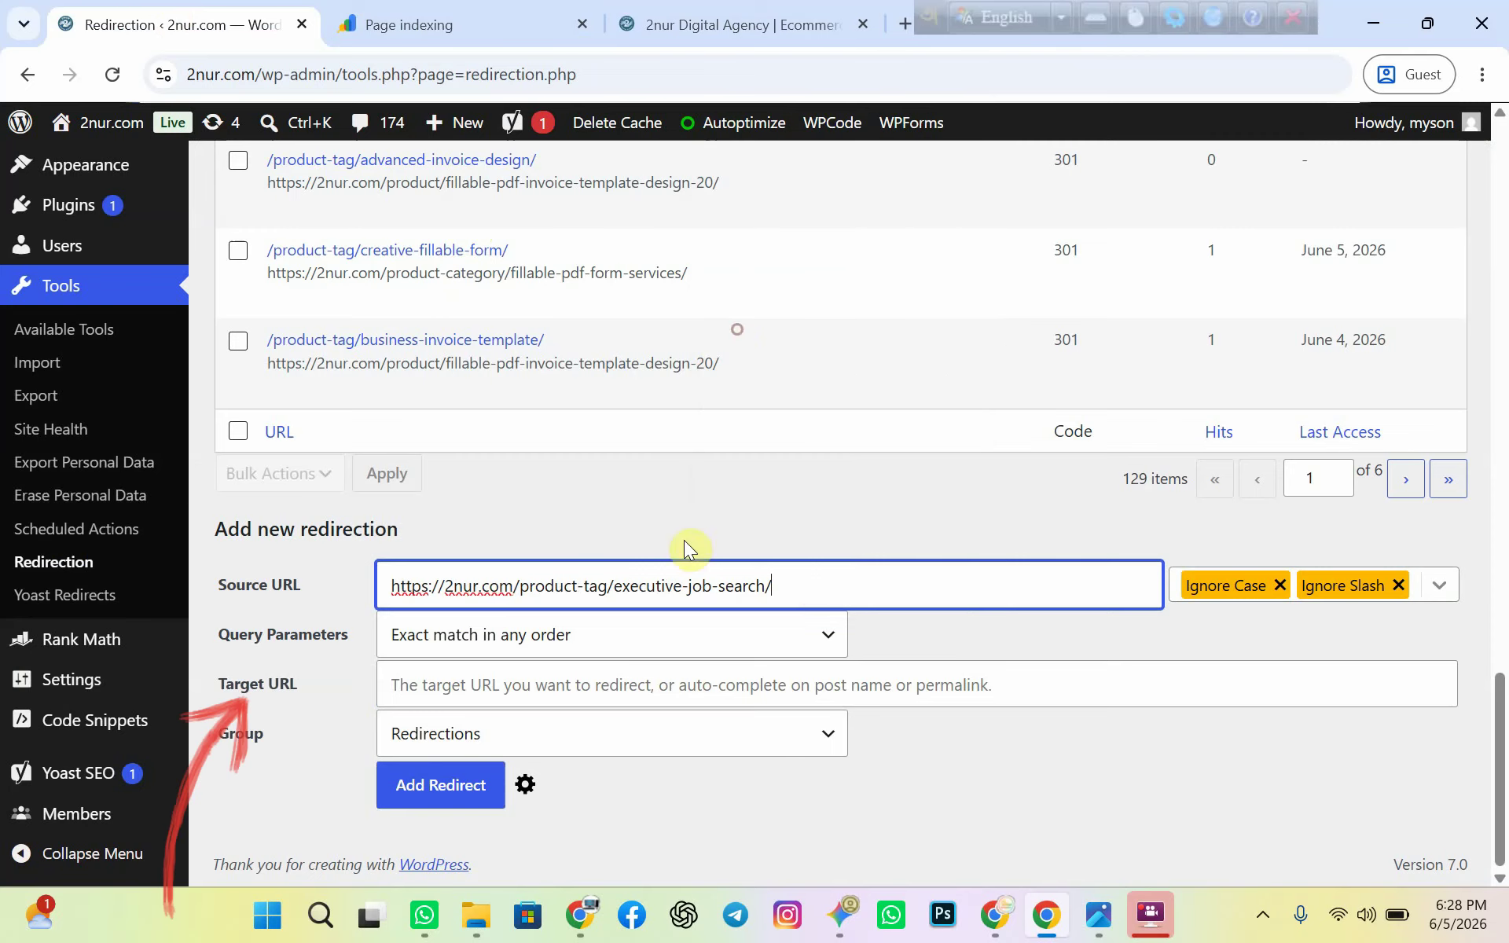
{"action": "left_click", "coordinate": [455, 692]}
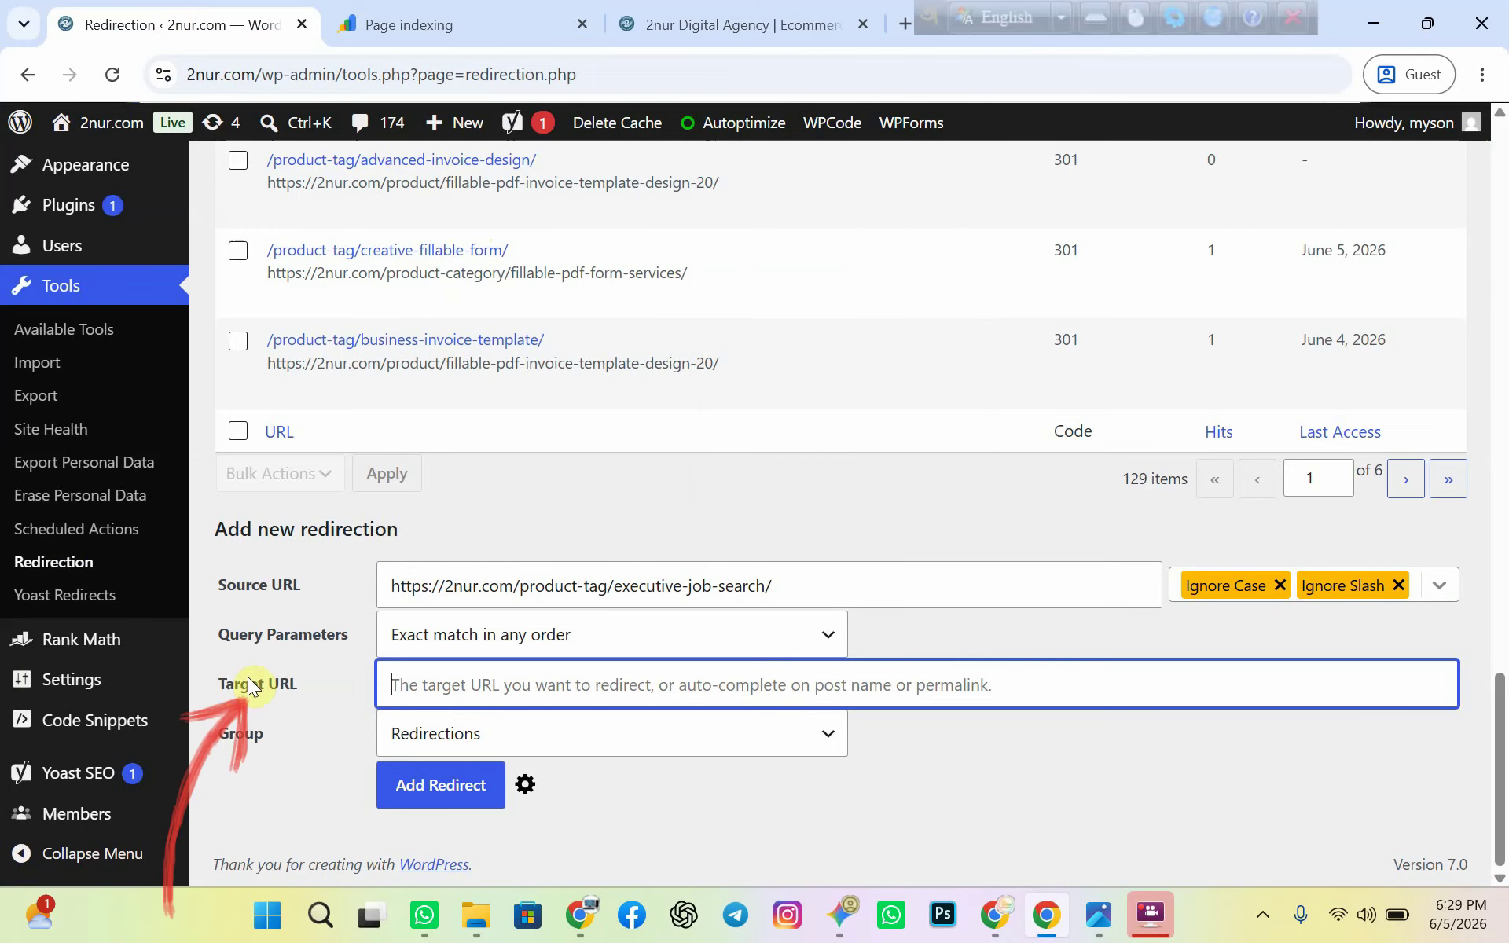
{"action": "left_click", "coordinate": [442, 11]}
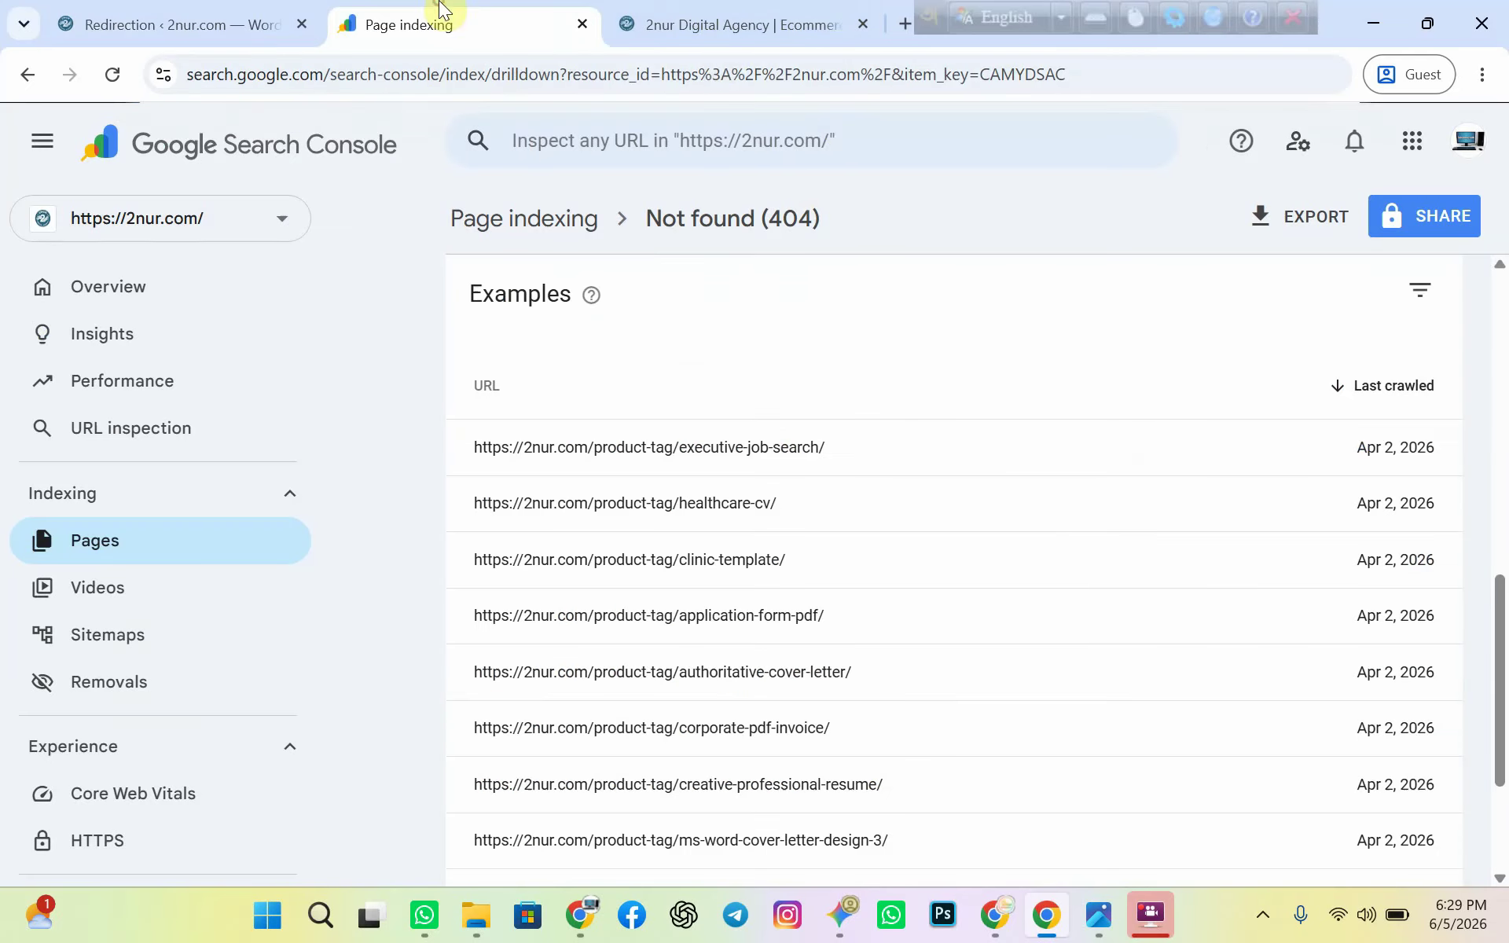
{"action": "left_click", "coordinate": [719, 24]}
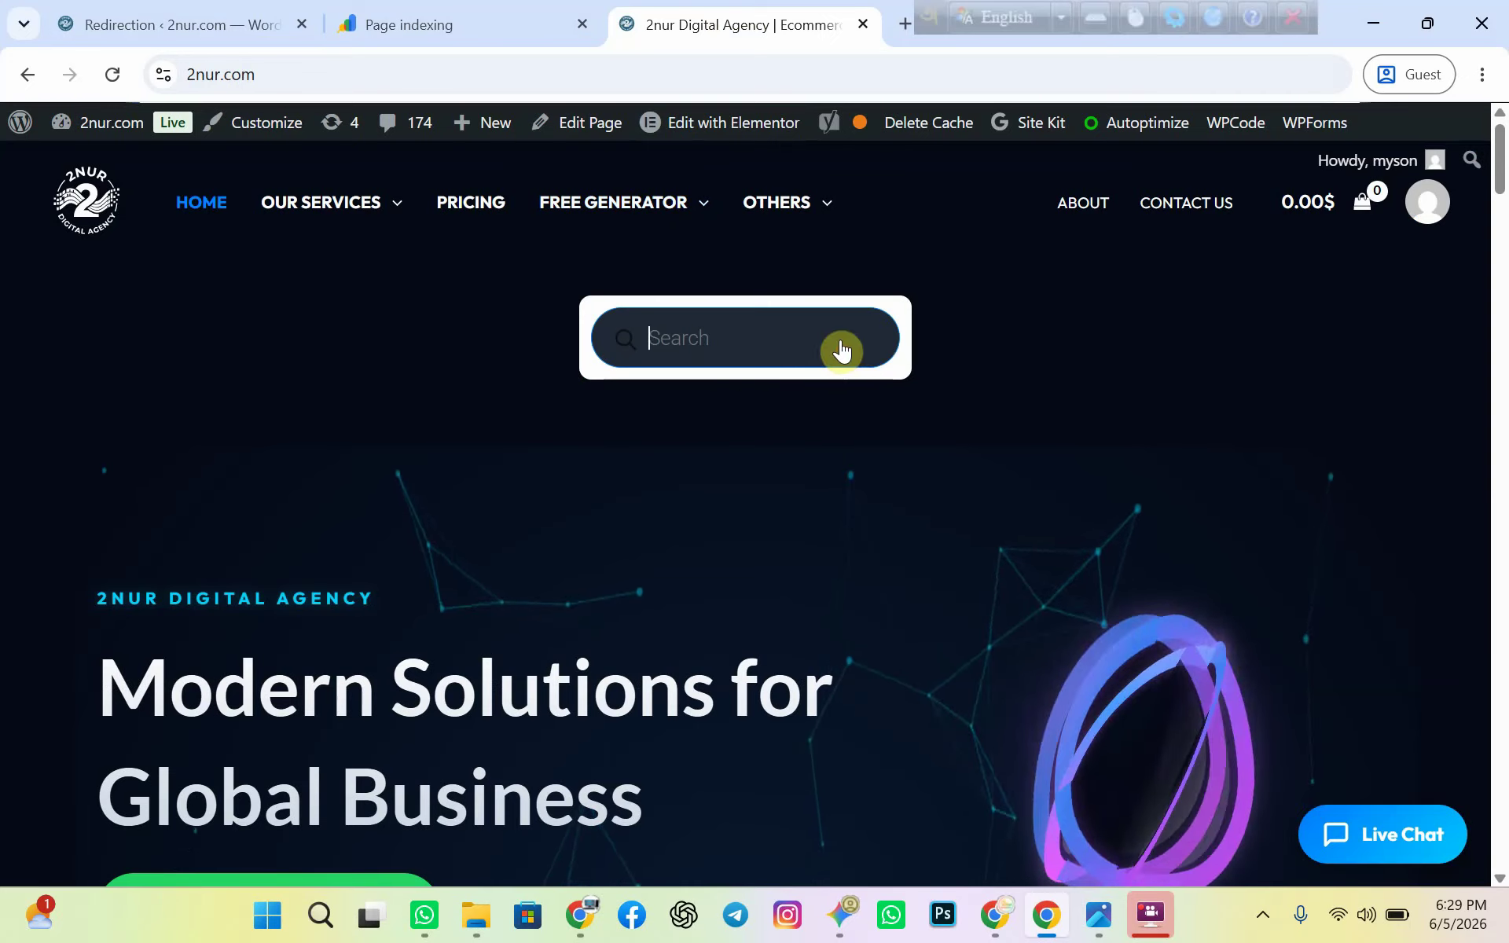
{"action": "left_click", "coordinate": [440, 24]}
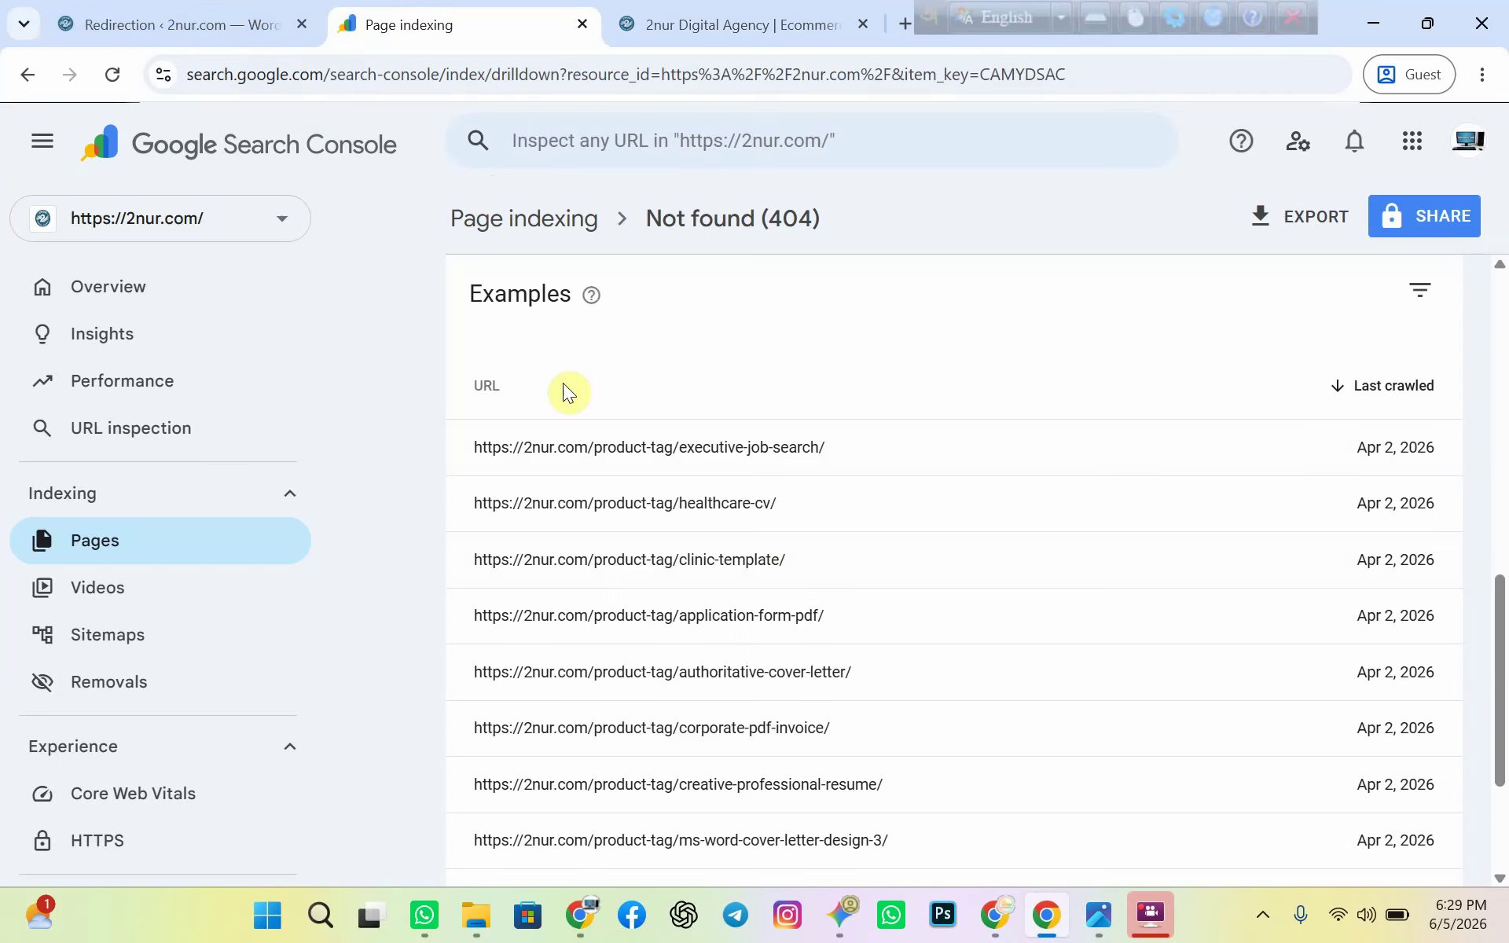
- Copy the word "job" from the source URL of the new redirection
{"action": "left_click", "coordinate": [260, 25]}
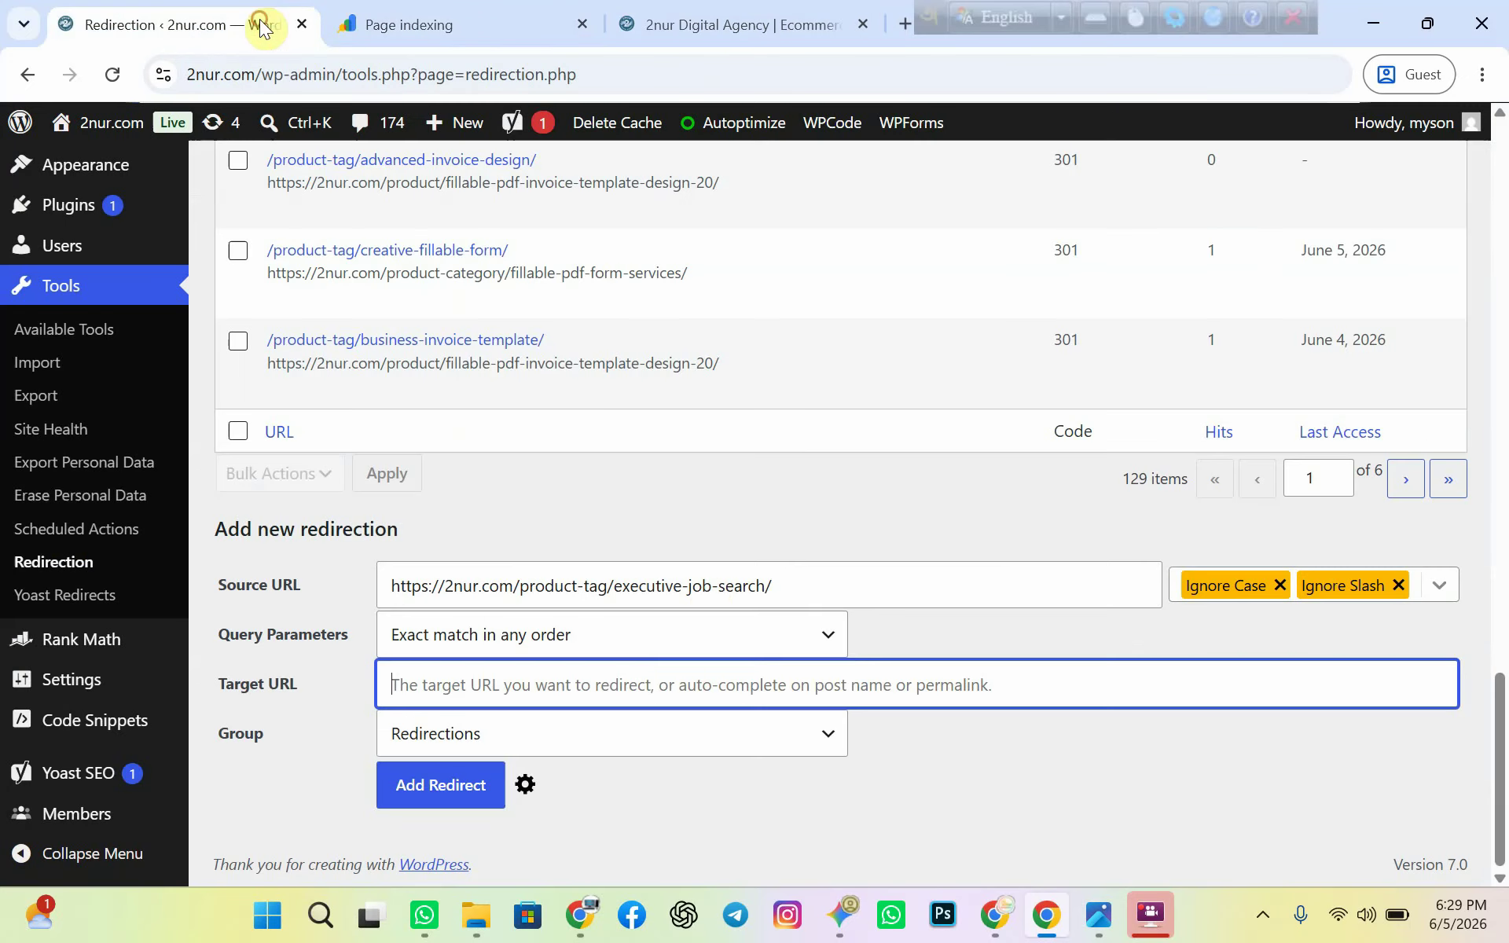
{"action": "left_click", "coordinate": [691, 583]}
{"action": "left_click_drag", "start_coordinate": [691, 583], "coordinate": [712, 584]}
{"action": "right_click", "coordinate": [709, 586]}
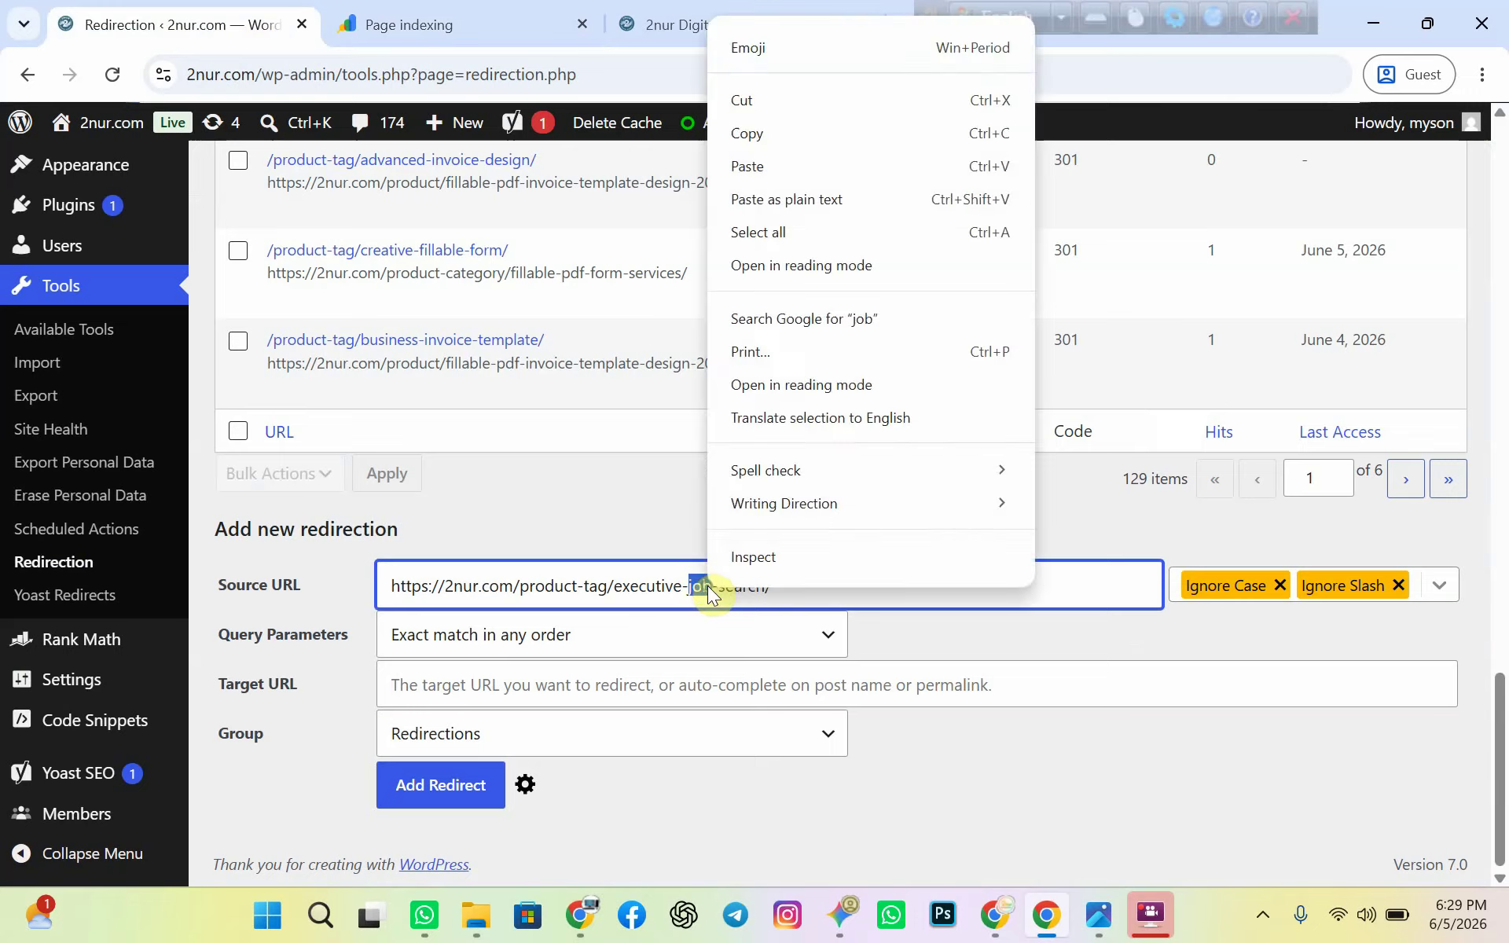
{"action": "left_click", "coordinate": [770, 146]}
- Search the 2nur.com storefront for "job" and open the product Professional MS Word CV Design 10
{"action": "left_click", "coordinate": [738, 24]}
{"action": "key", "text": "ctrl+v"}
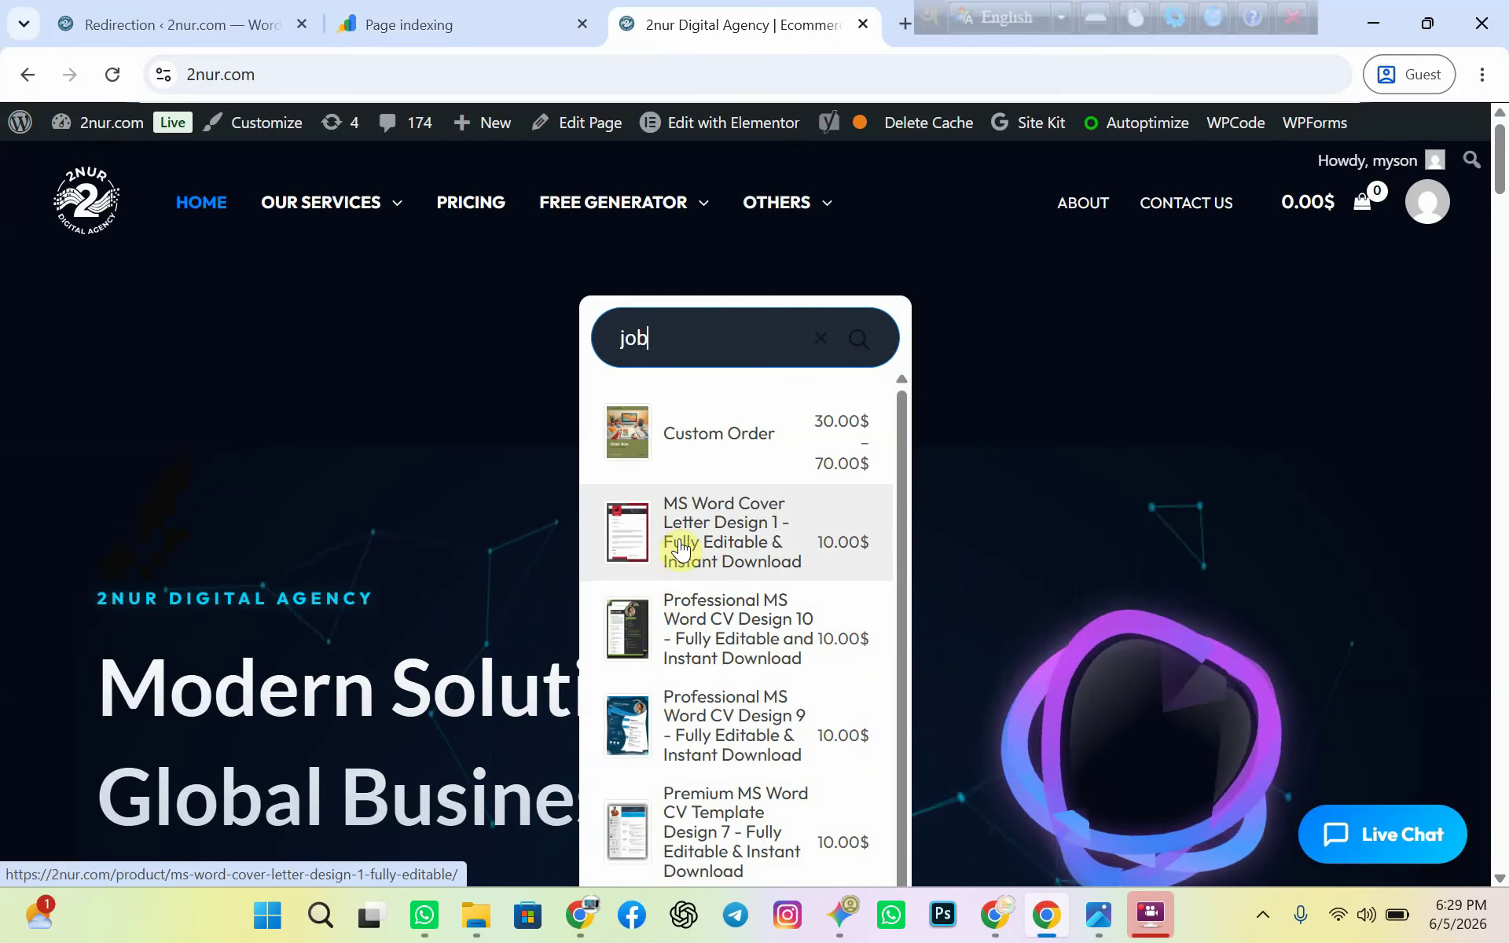
{"action": "scroll", "coordinate": [758, 558], "scroll_direction": "down", "scroll_amount": 1}
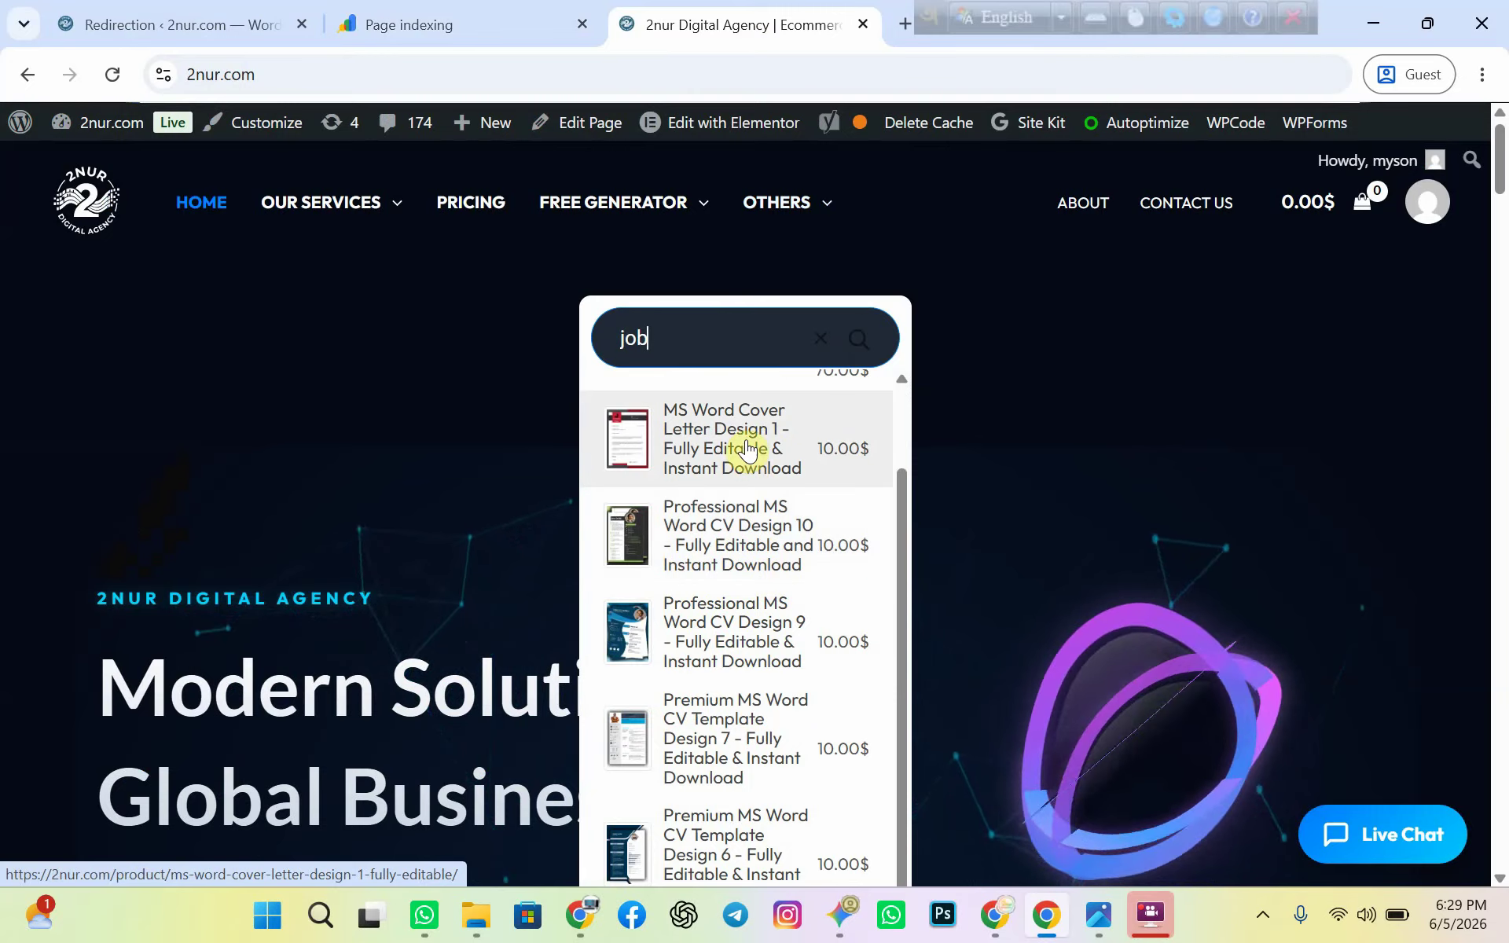
{"action": "left_click", "coordinate": [731, 558]}
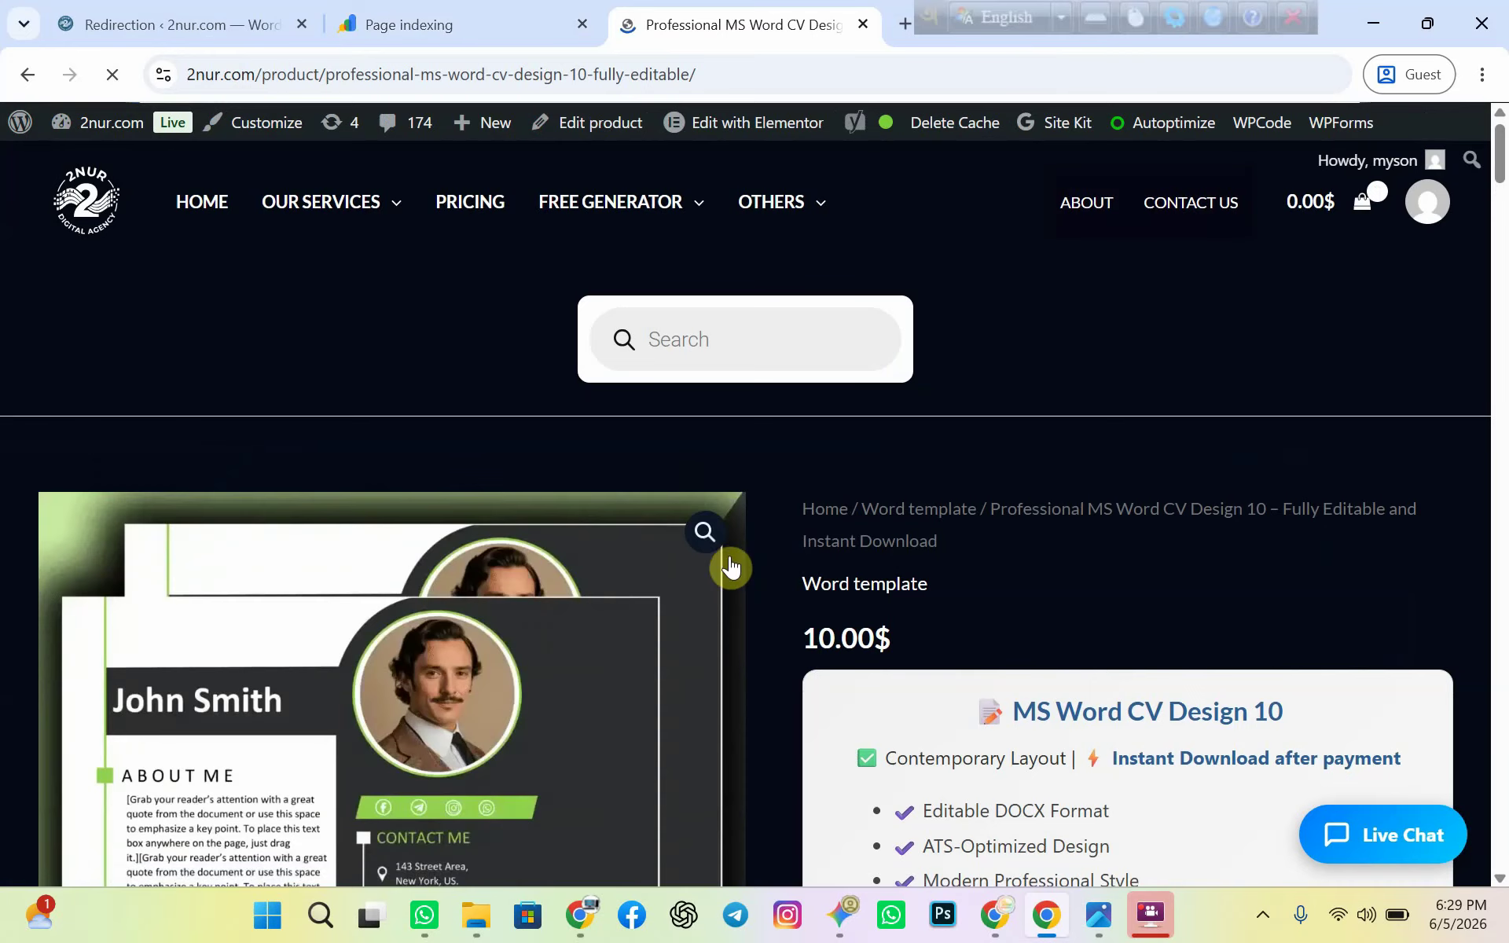
- Look over the Professional MS Word CV Design 10 product page and copy its URL
{"action": "scroll", "coordinate": [493, 479], "scroll_direction": "down", "scroll_amount": 8}
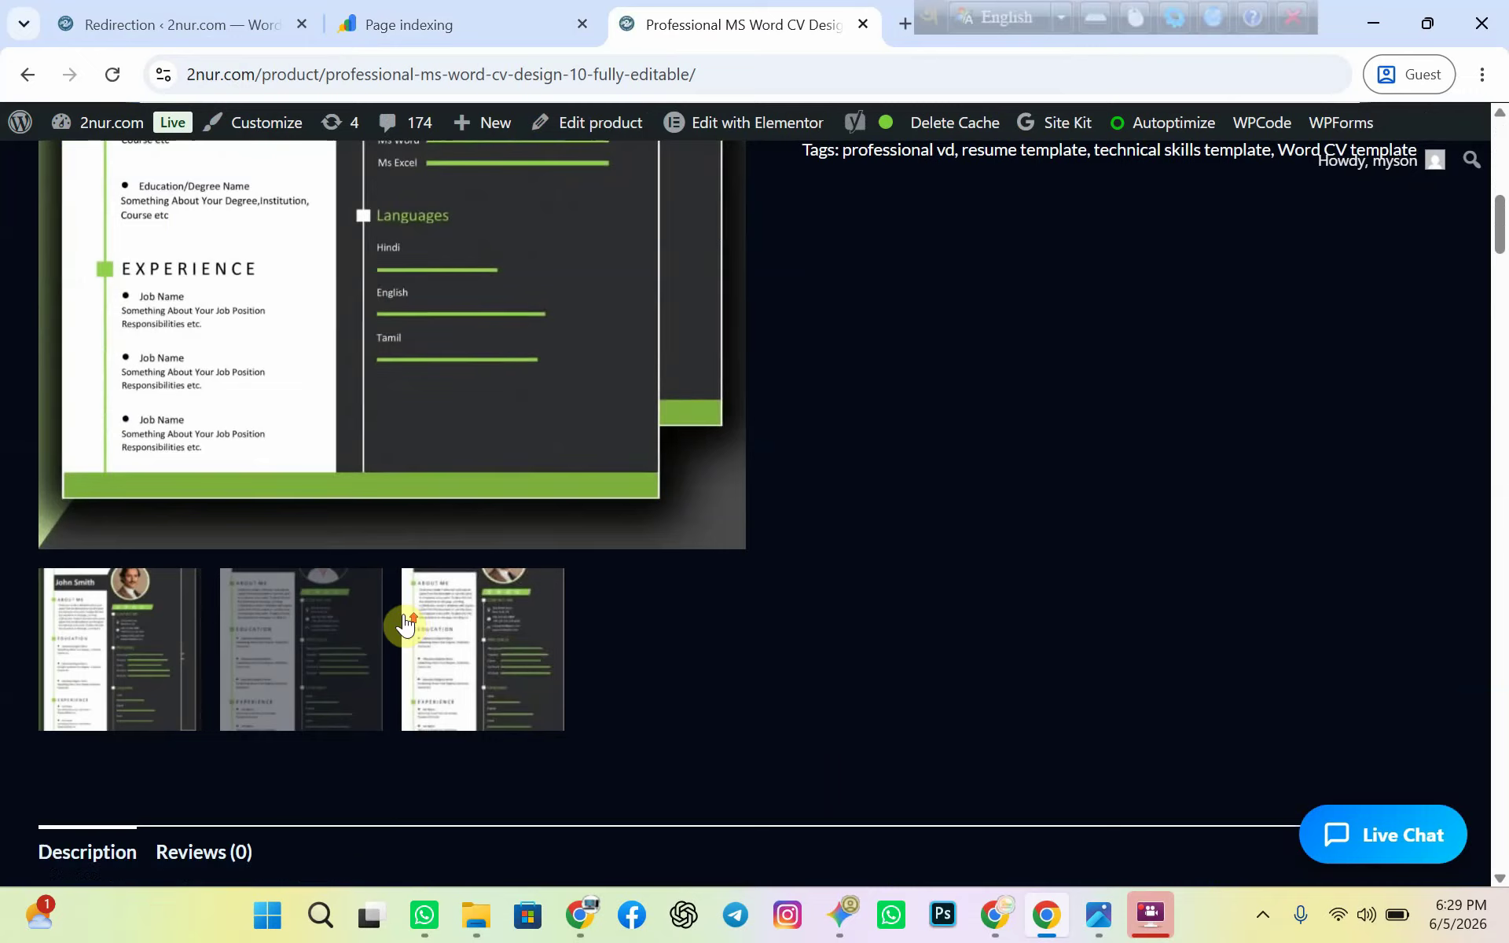
{"action": "scroll", "coordinate": [407, 615], "scroll_direction": "up", "scroll_amount": 8}
{"action": "scroll", "coordinate": [559, 568], "scroll_direction": "down", "scroll_amount": 5}
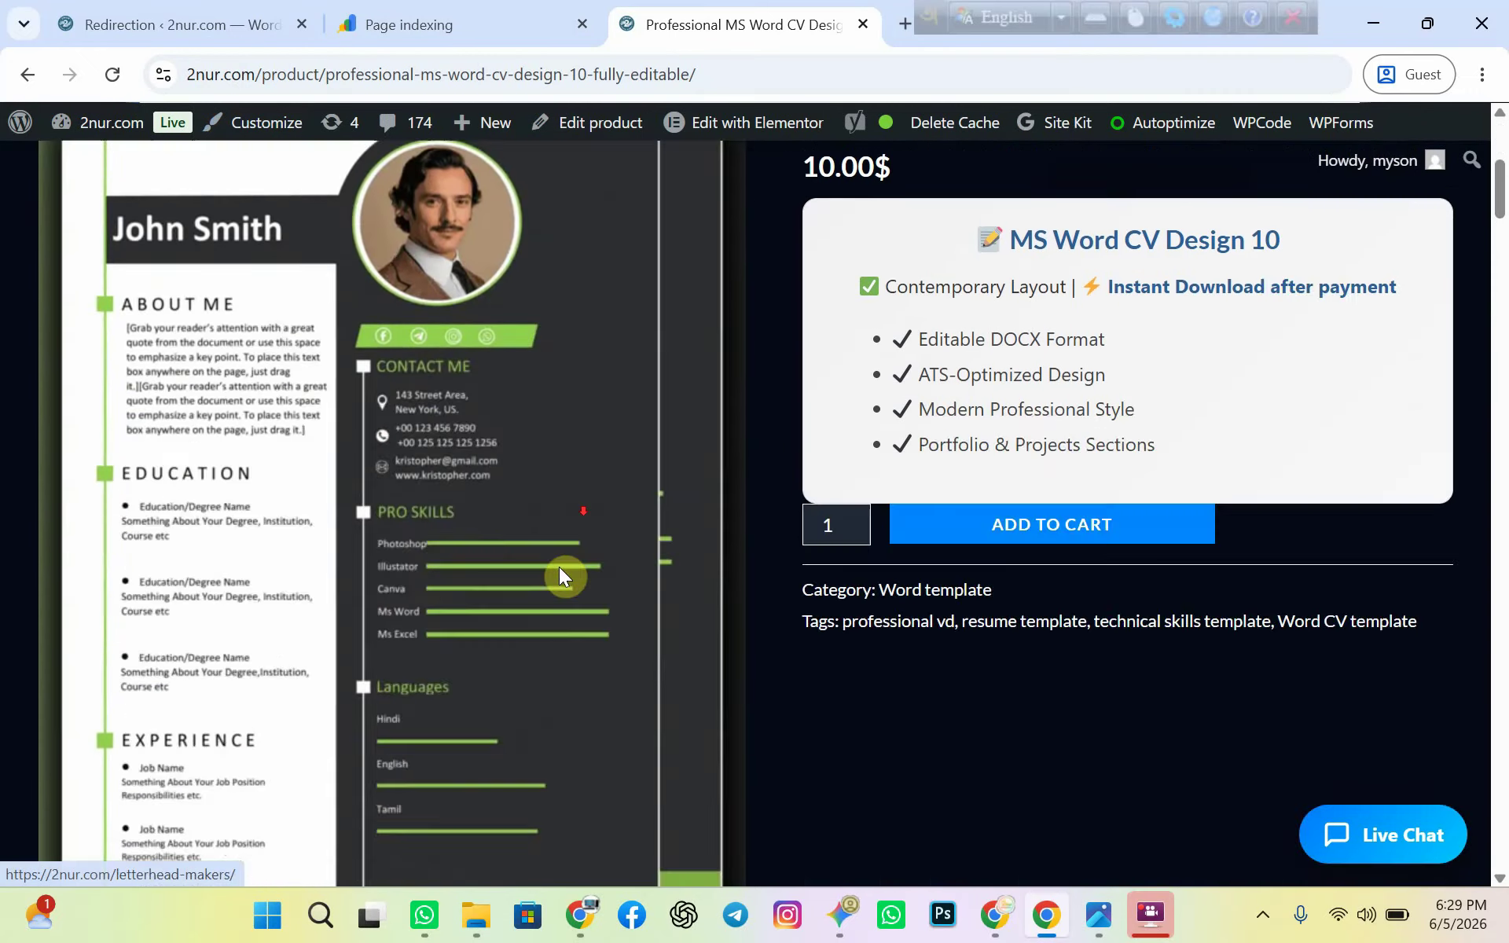
{"action": "scroll", "coordinate": [621, 323], "scroll_direction": "up", "scroll_amount": 5}
{"action": "left_click", "coordinate": [727, 71]}
{"action": "right_click", "coordinate": [620, 58]}
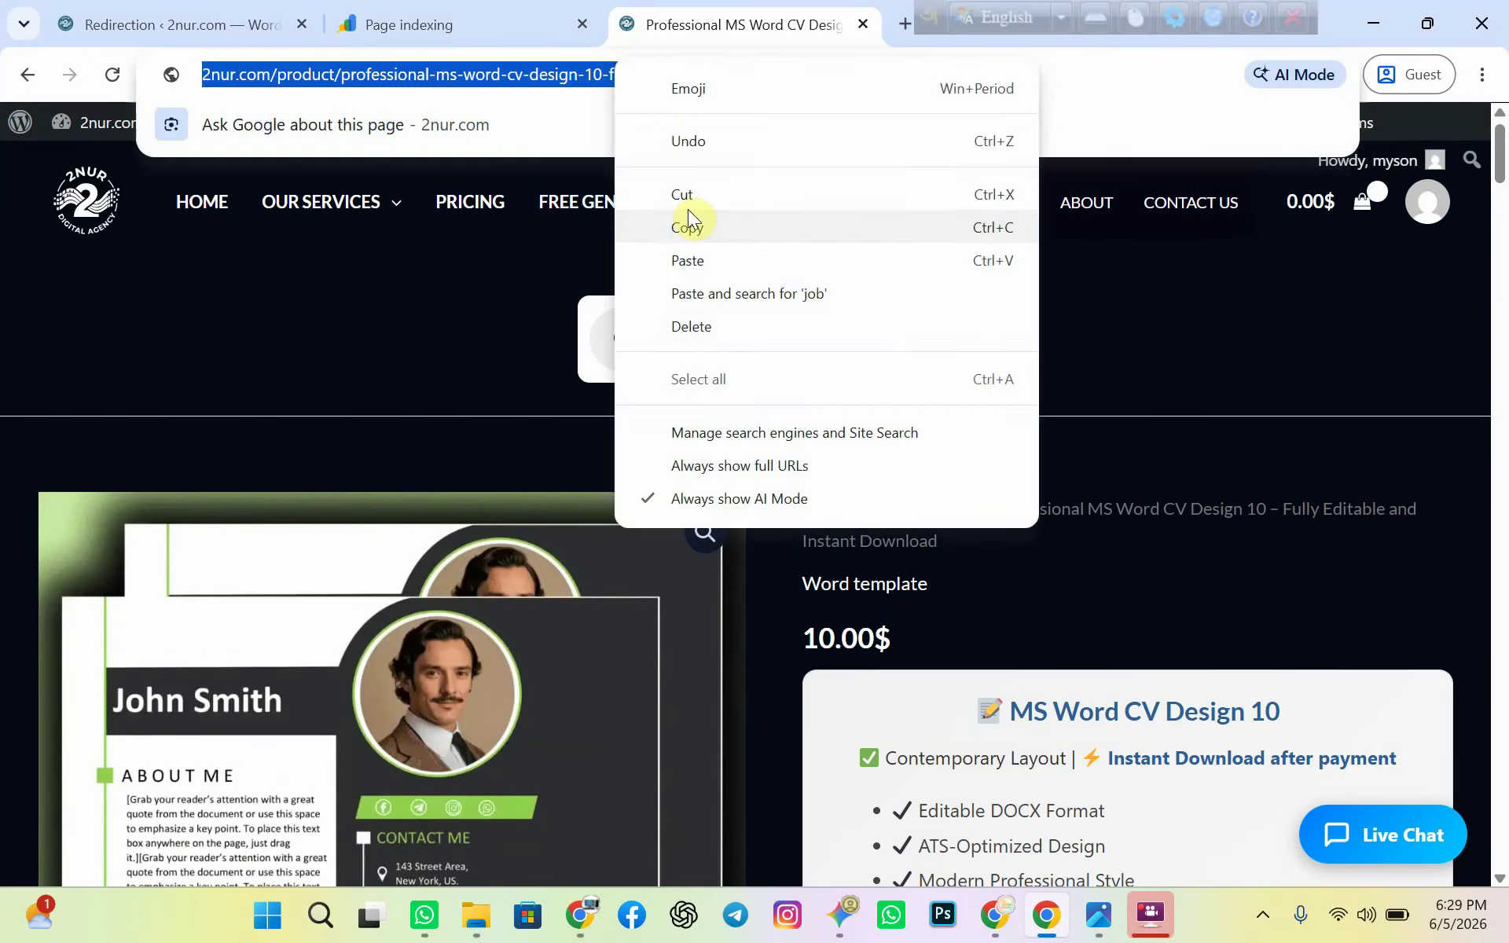
{"action": "left_click", "coordinate": [686, 209]}
{"action": "left_click", "coordinate": [342, 20]}
{"action": "key", "text": "ctrl+1"}
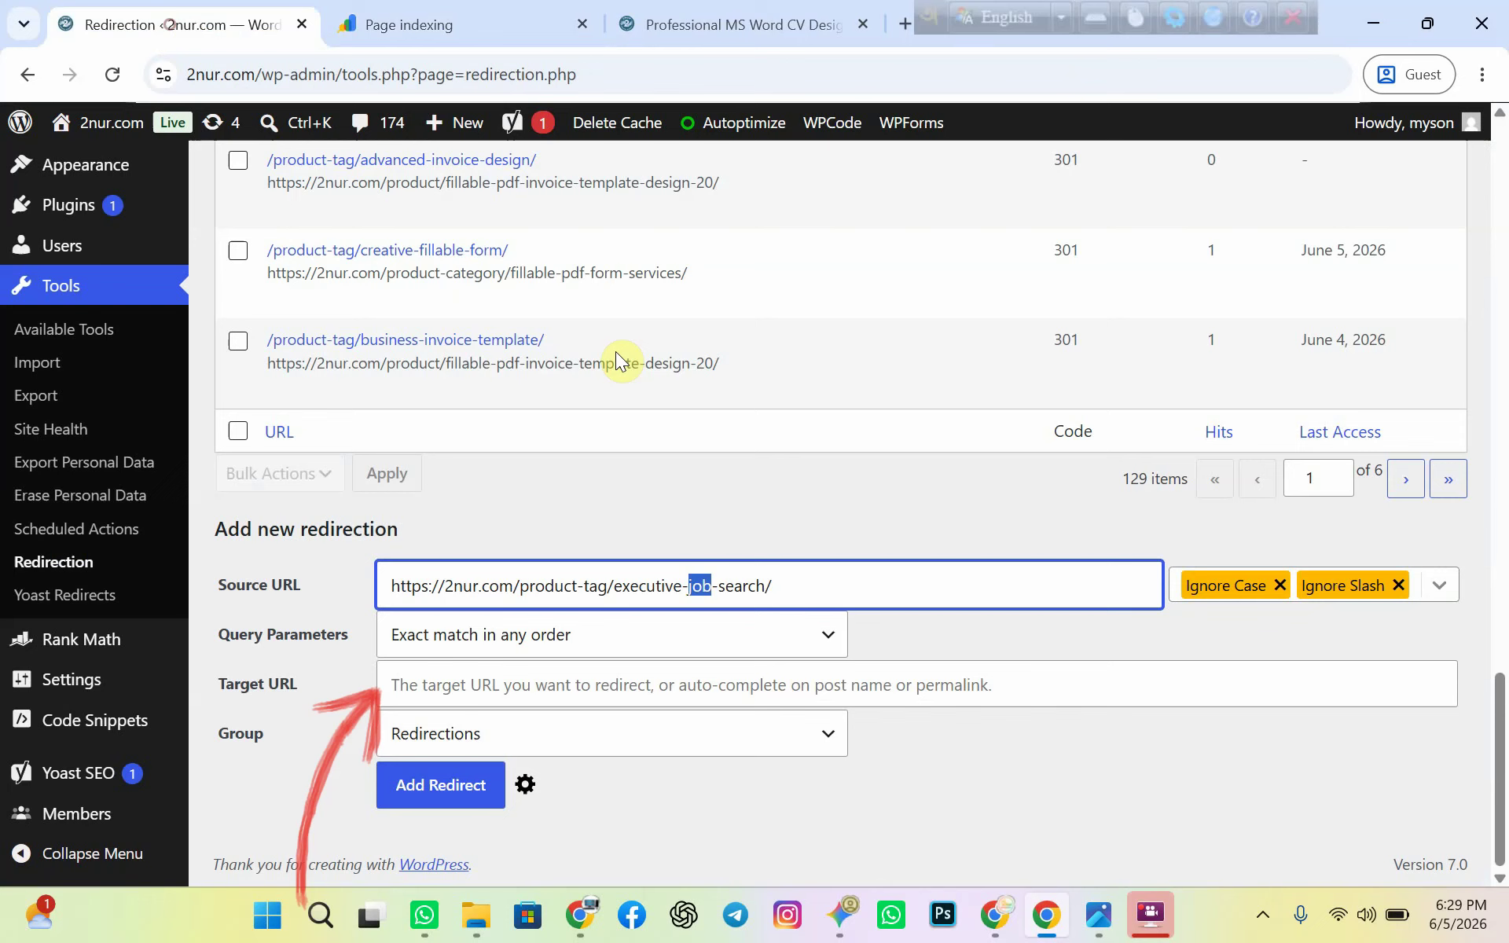
{"action": "left_click", "coordinate": [440, 689]}
{"action": "right_click", "coordinate": [463, 690]}
{"action": "left_click", "coordinate": [510, 425]}
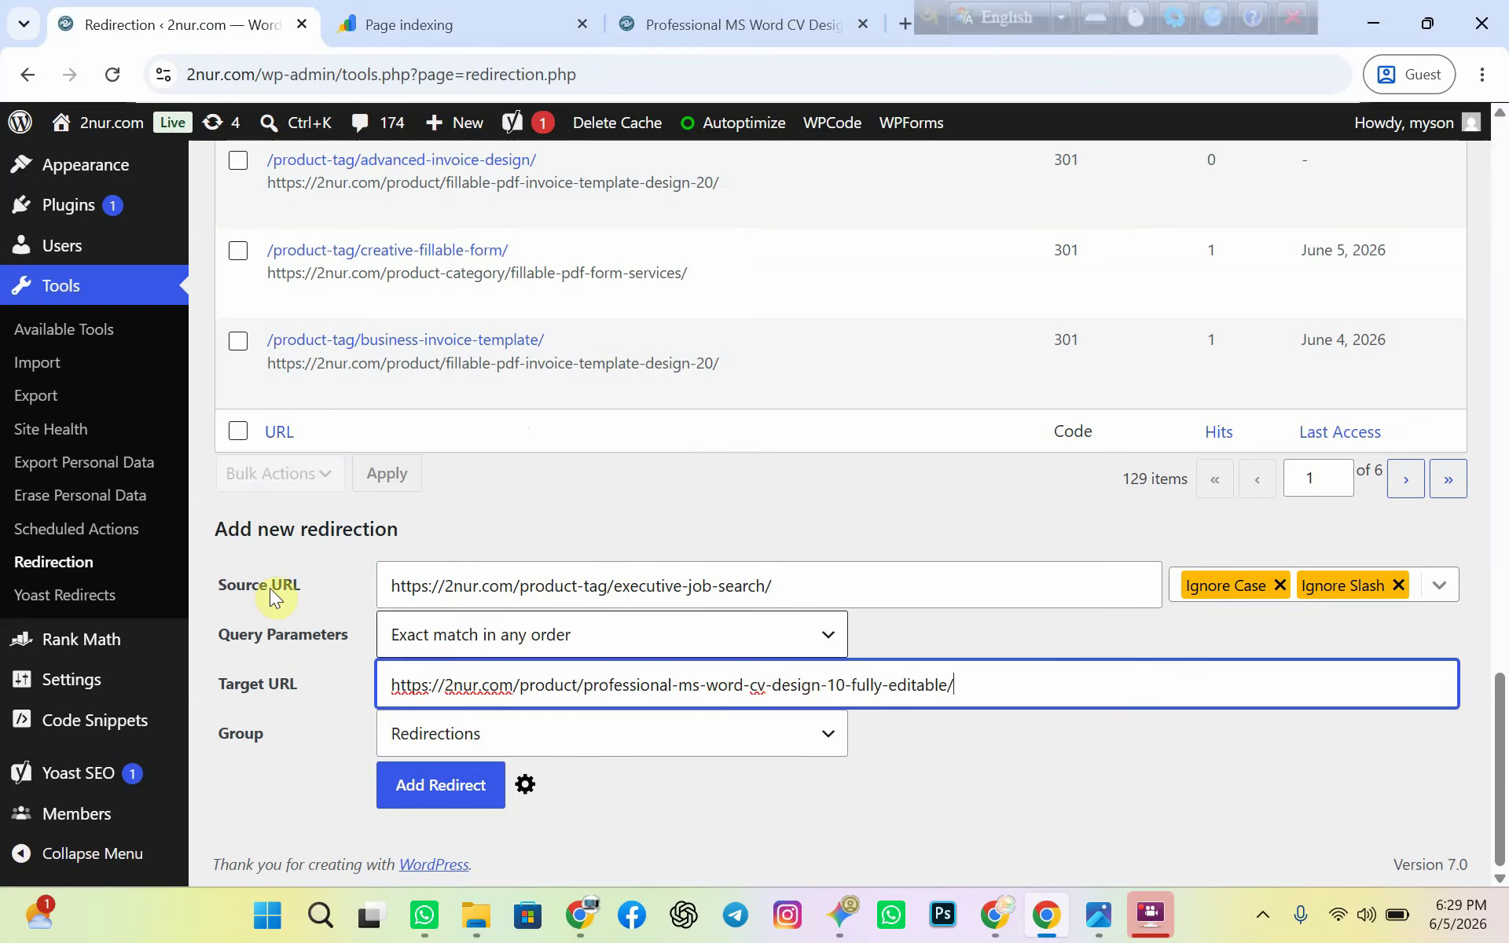
- Compare the new redirection's source URL with the Search Console 404 example and its target URL with the CV Design 10 product page
{"action": "left_click", "coordinate": [805, 578]}
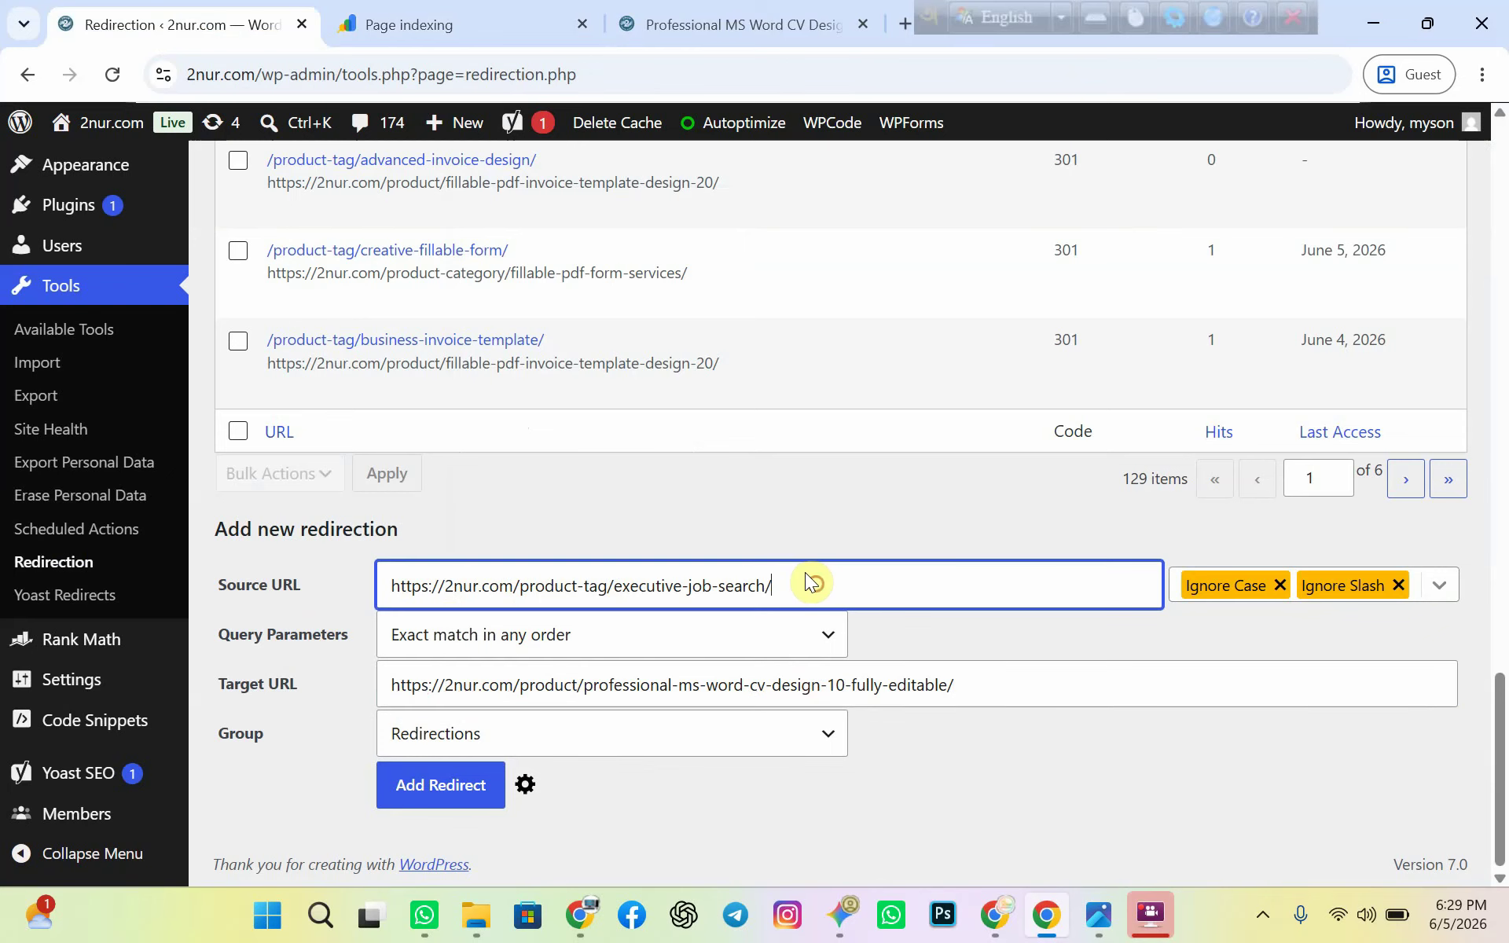
{"action": "left_click", "coordinate": [1039, 692]}
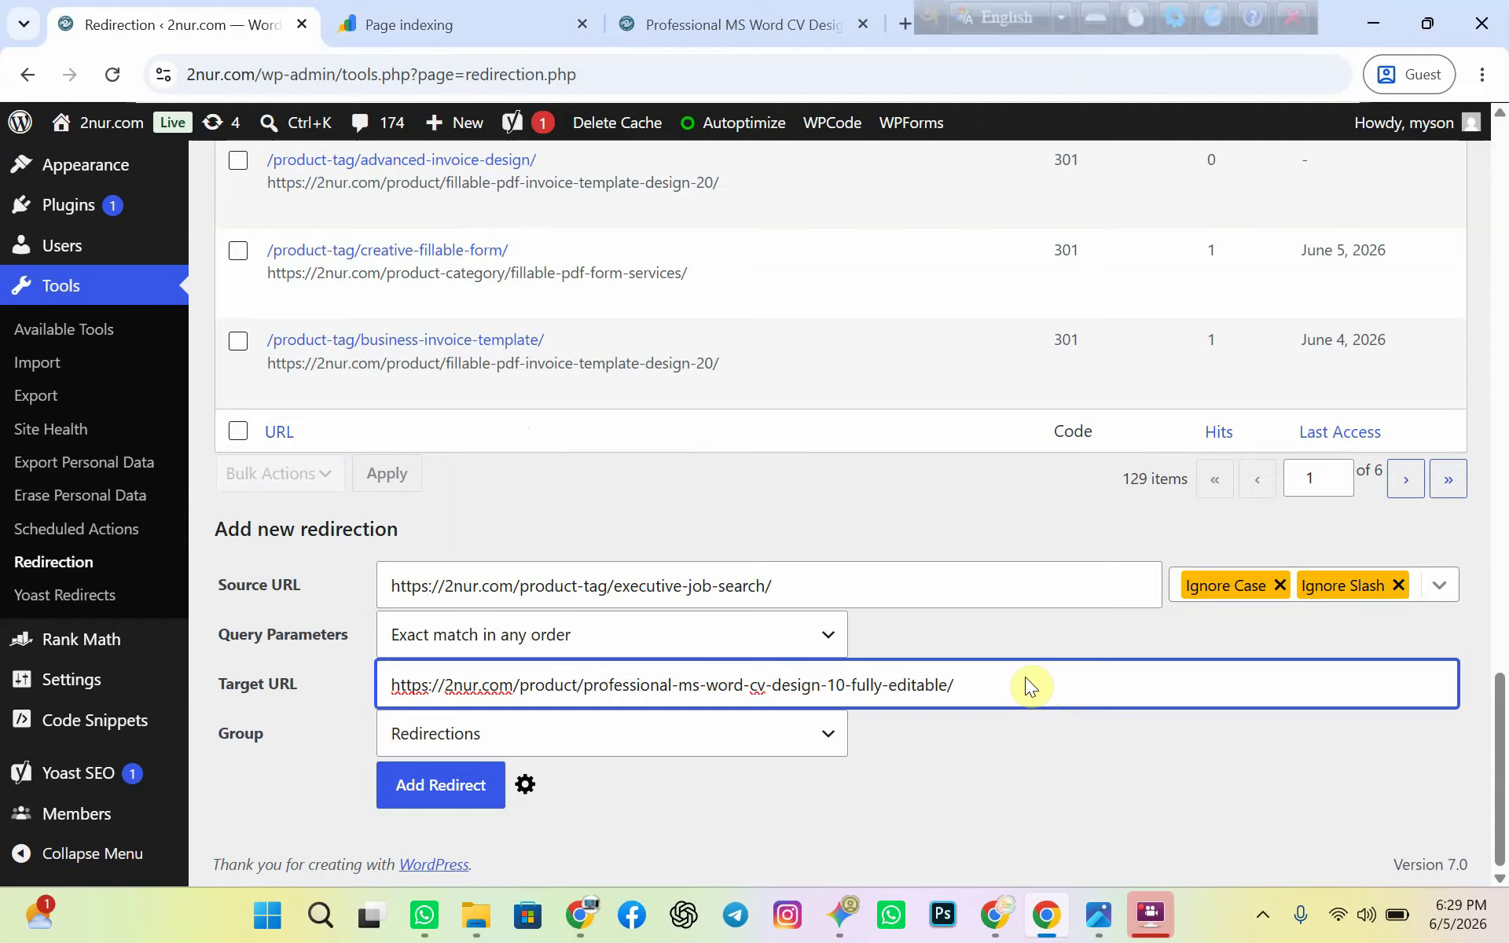
{"action": "left_click", "coordinate": [927, 577]}
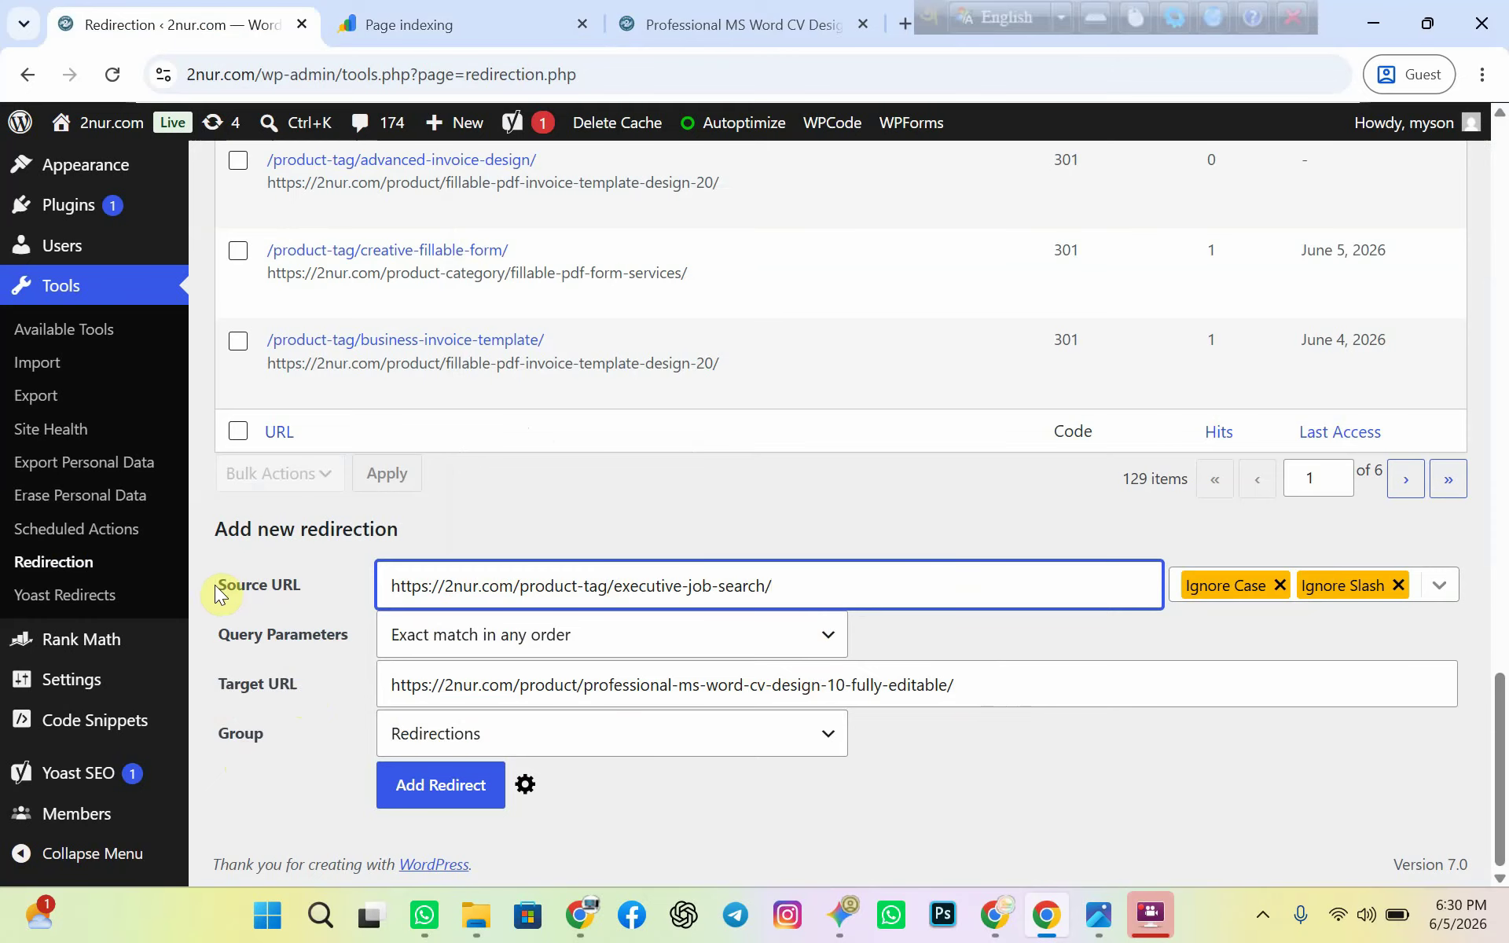
{"action": "left_click", "coordinate": [488, 9]}
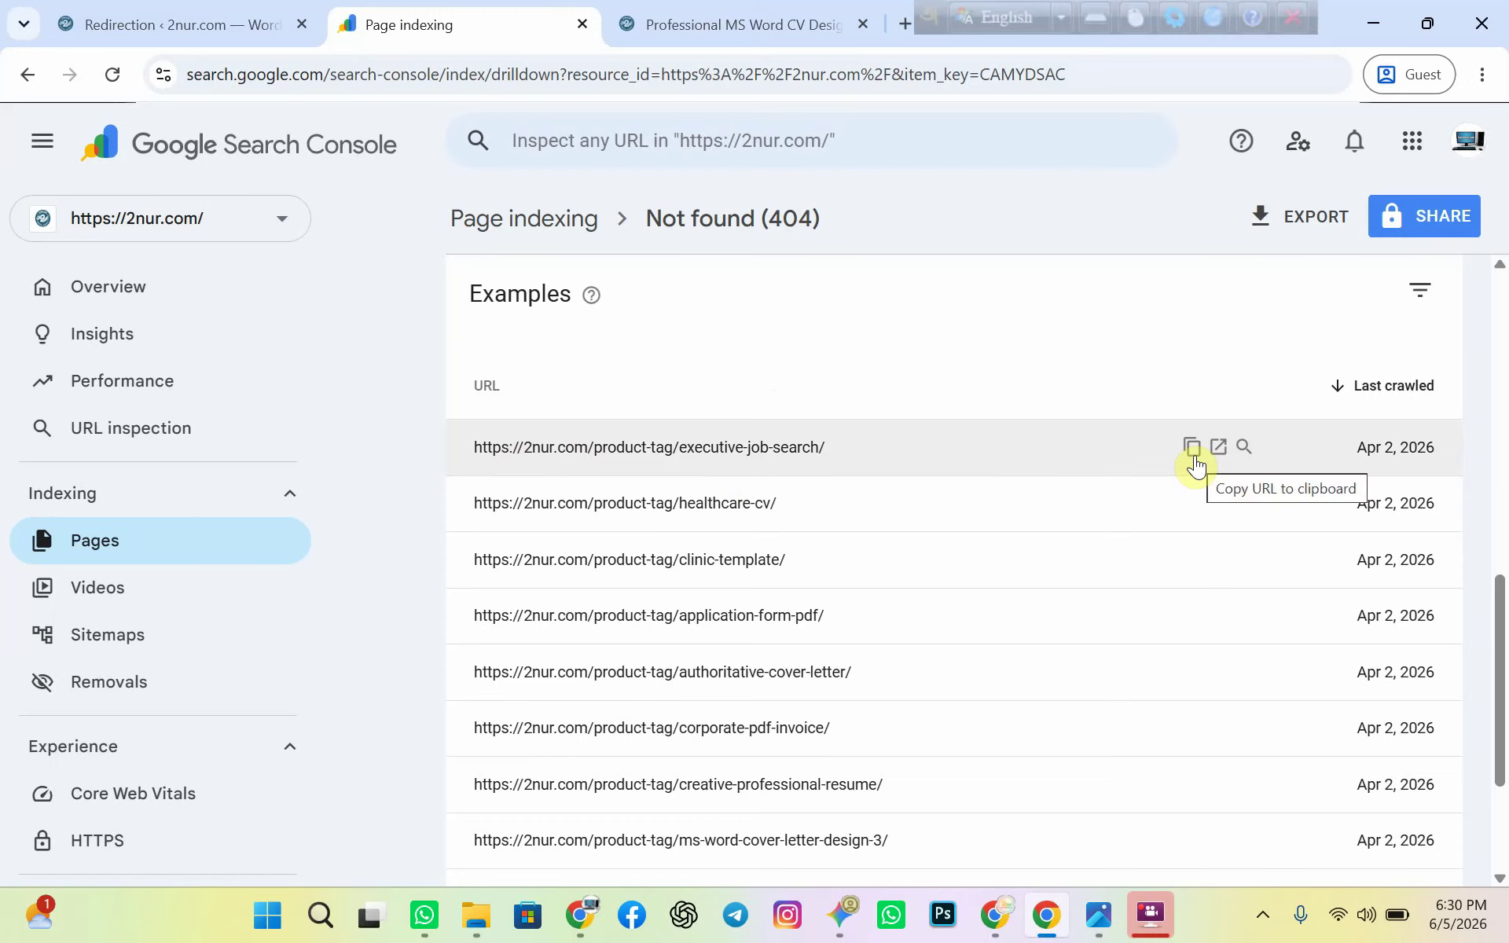
{"action": "left_click", "coordinate": [172, 16]}
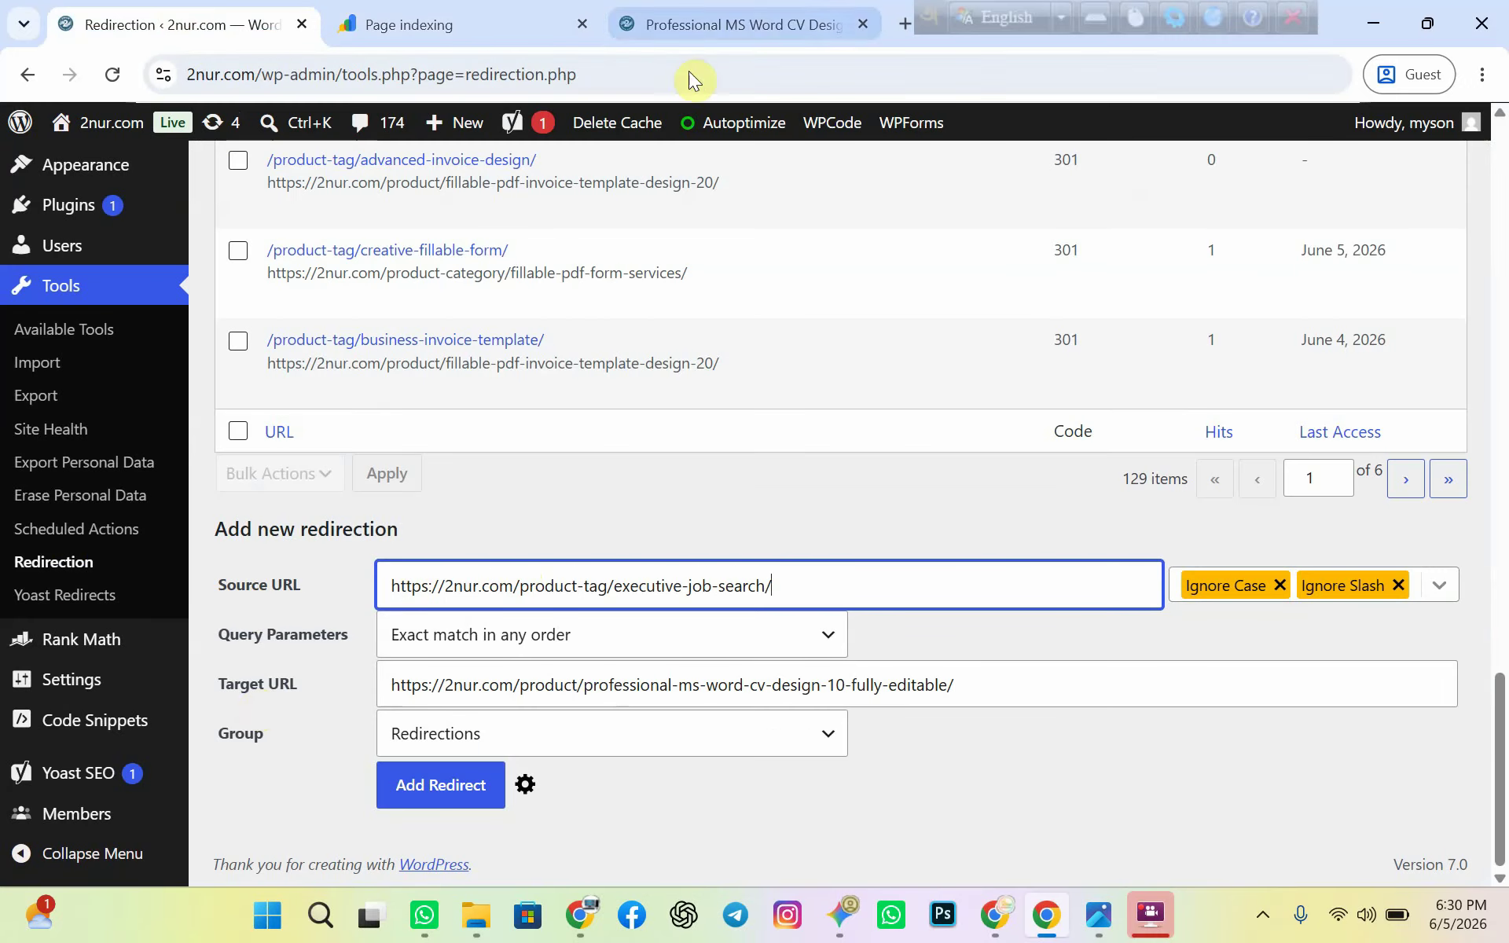
{"action": "left_click", "coordinate": [708, 24]}
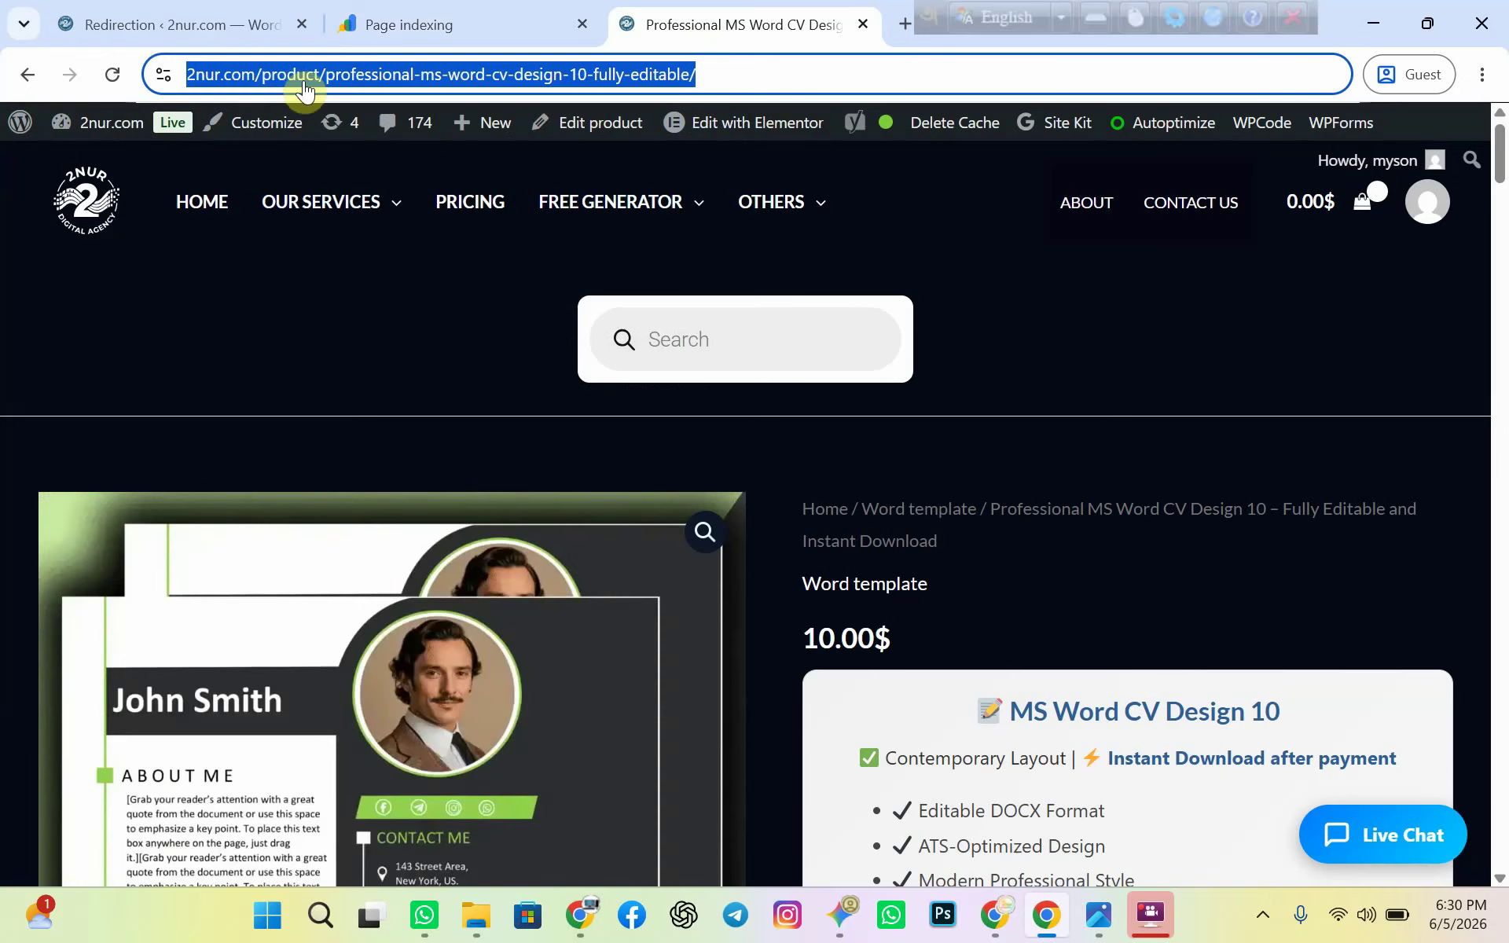
{"action": "scroll", "coordinate": [530, 559], "scroll_direction": "down", "scroll_amount": 5}
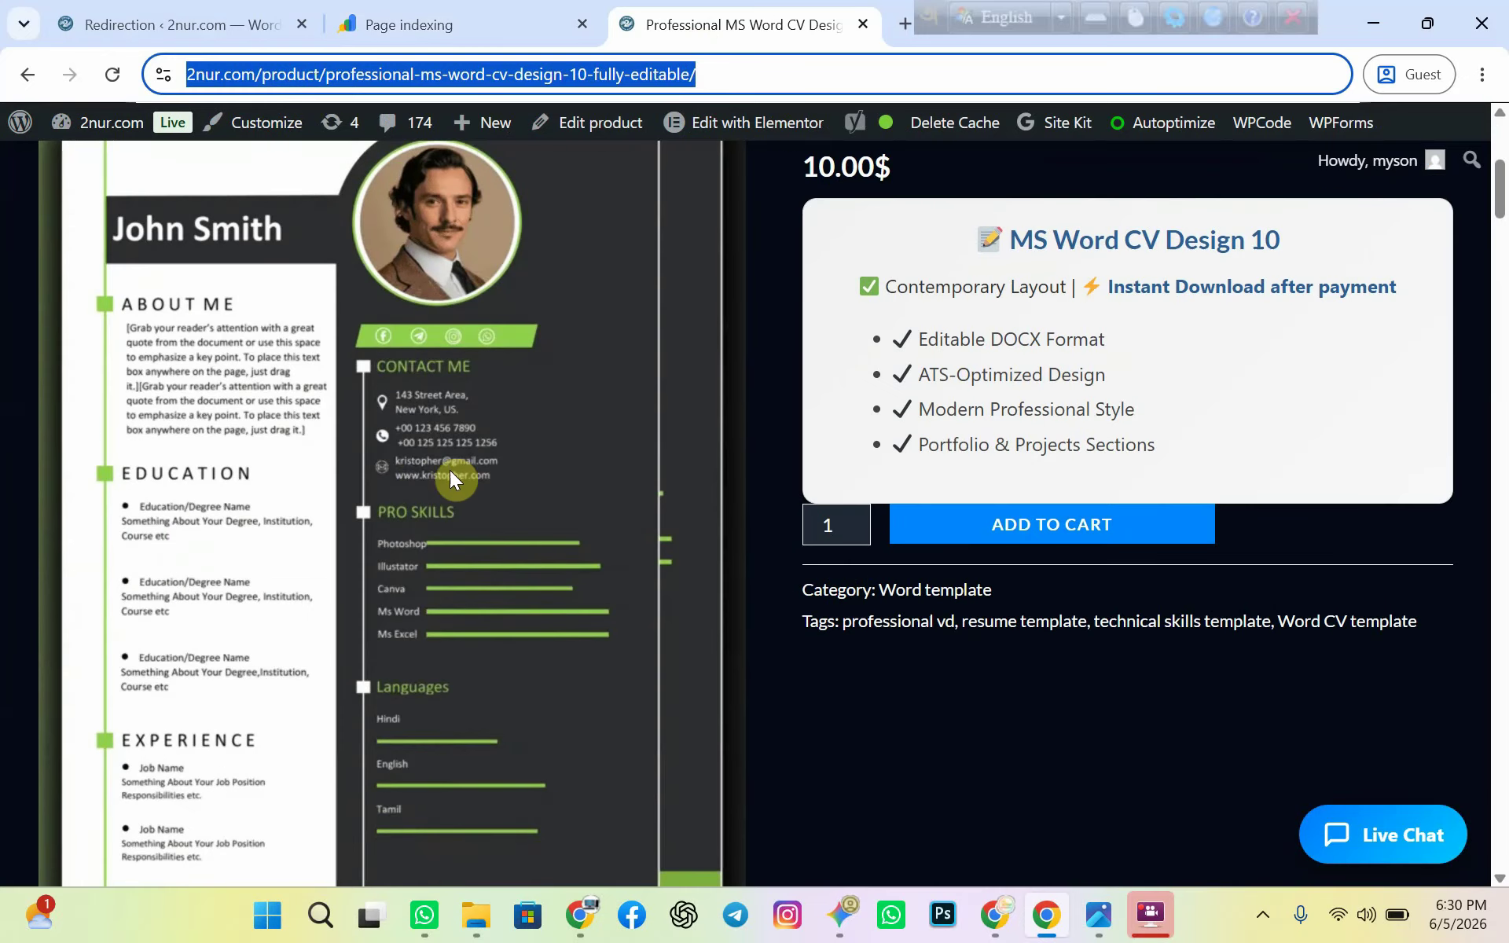
{"action": "scroll", "coordinate": [403, 474], "scroll_direction": "down", "scroll_amount": 3}
{"action": "scroll", "coordinate": [870, 604], "scroll_direction": "up", "scroll_amount": 8}
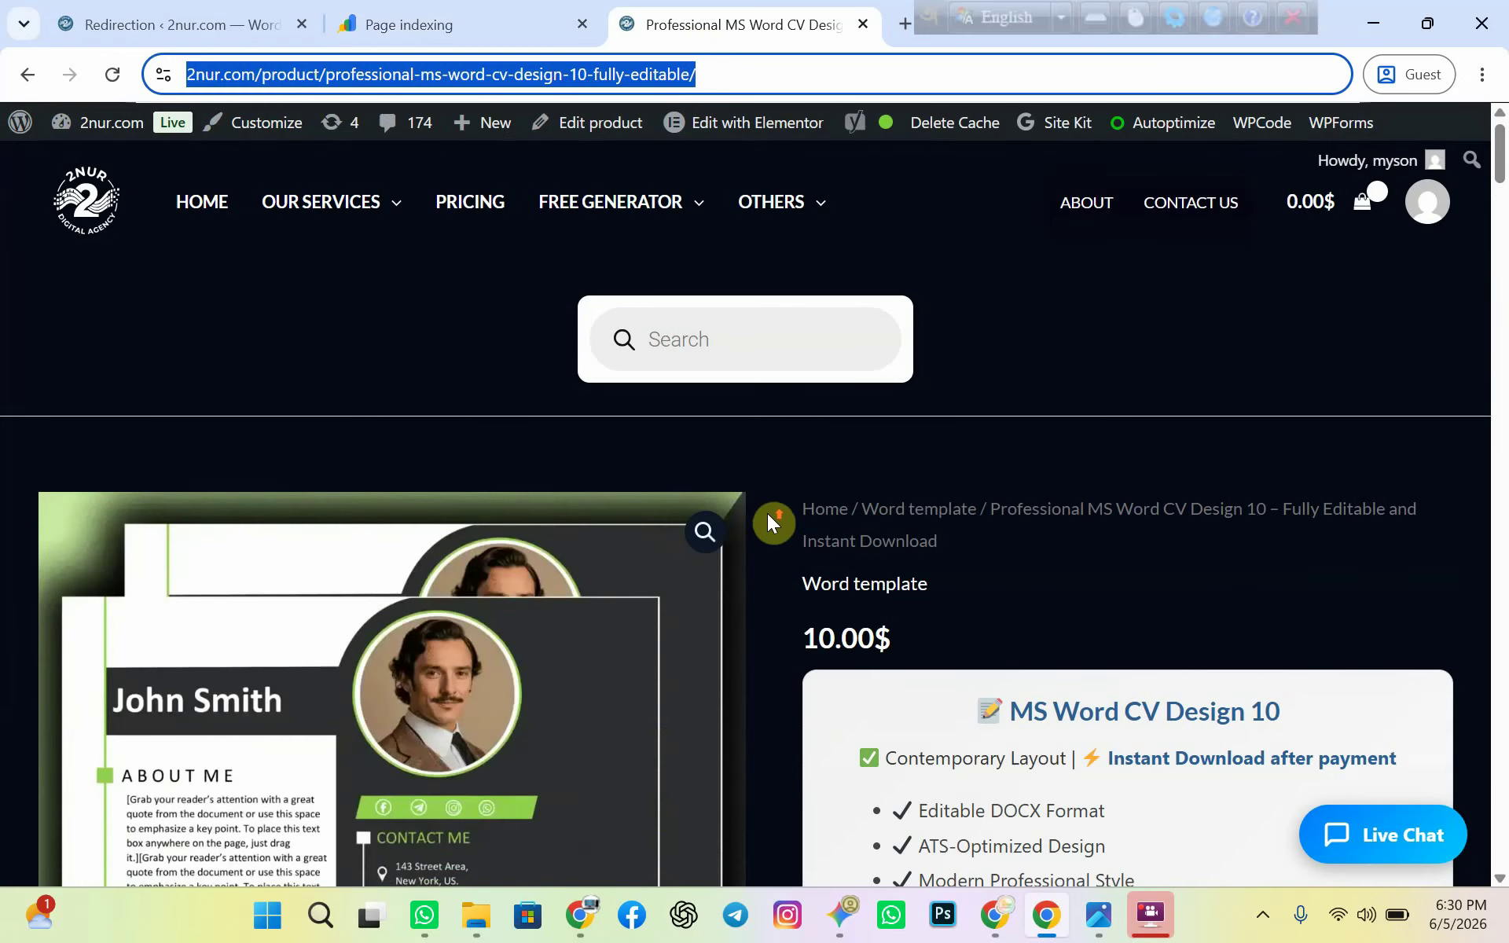
{"action": "scroll", "coordinate": [596, 539], "scroll_direction": "down", "scroll_amount": 4}
{"action": "scroll", "coordinate": [862, 546], "scroll_direction": "up", "scroll_amount": 4}
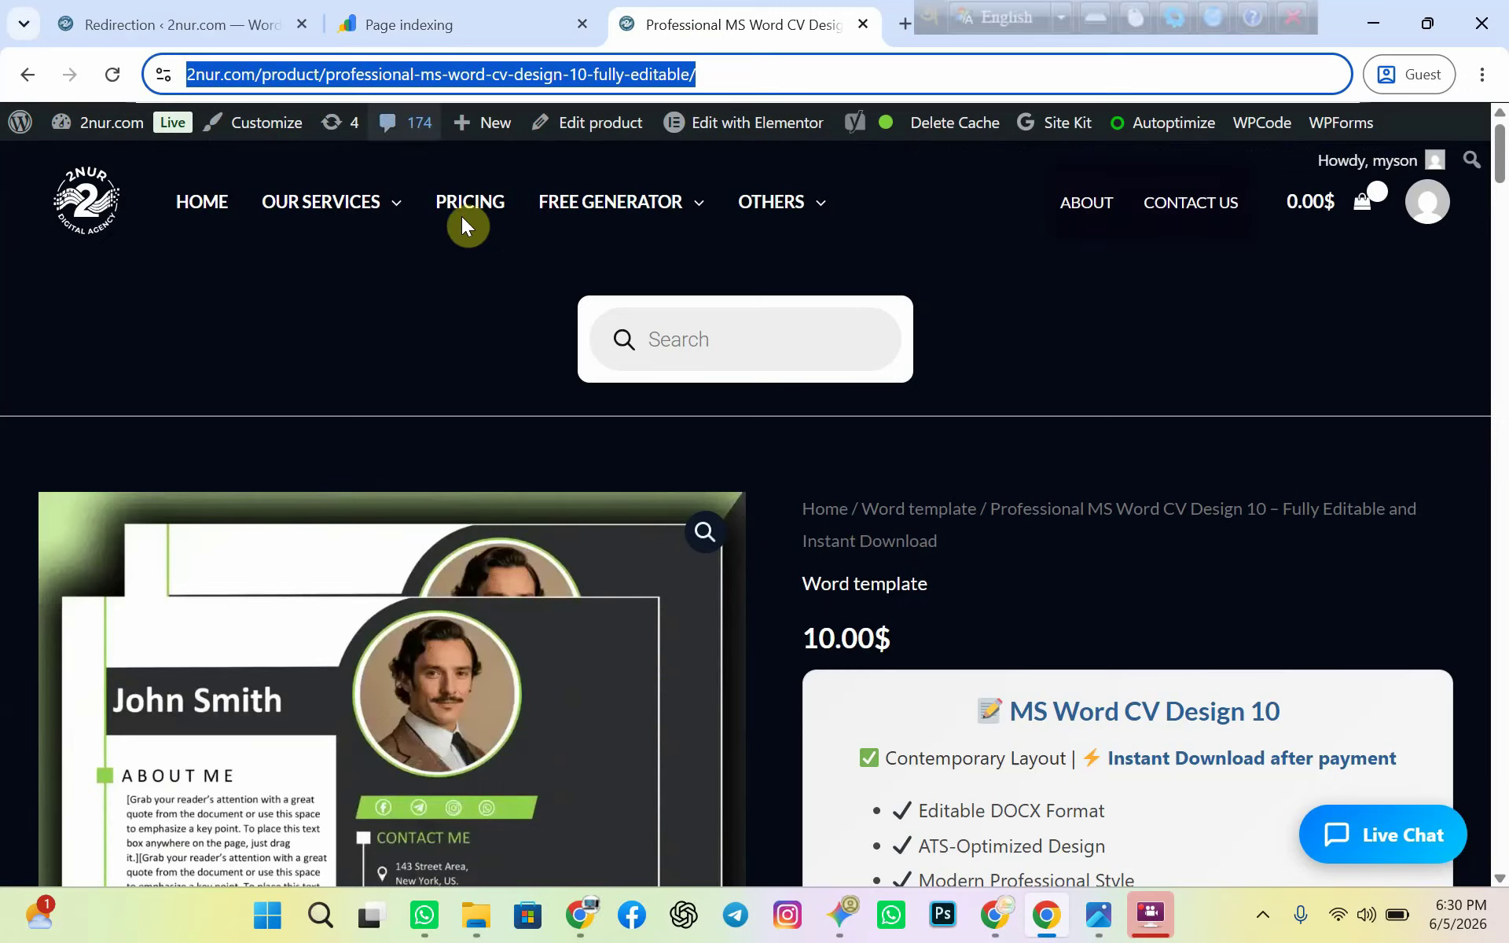
- Add the redirect from /product-tag/executive-job-search/ to the Professional MS Word CV Design 10 product
{"action": "left_click", "coordinate": [173, 25]}
{"action": "left_click_drag", "start_coordinate": [507, 542], "coordinate": [488, 720]}
{"action": "left_click", "coordinate": [484, 680]}
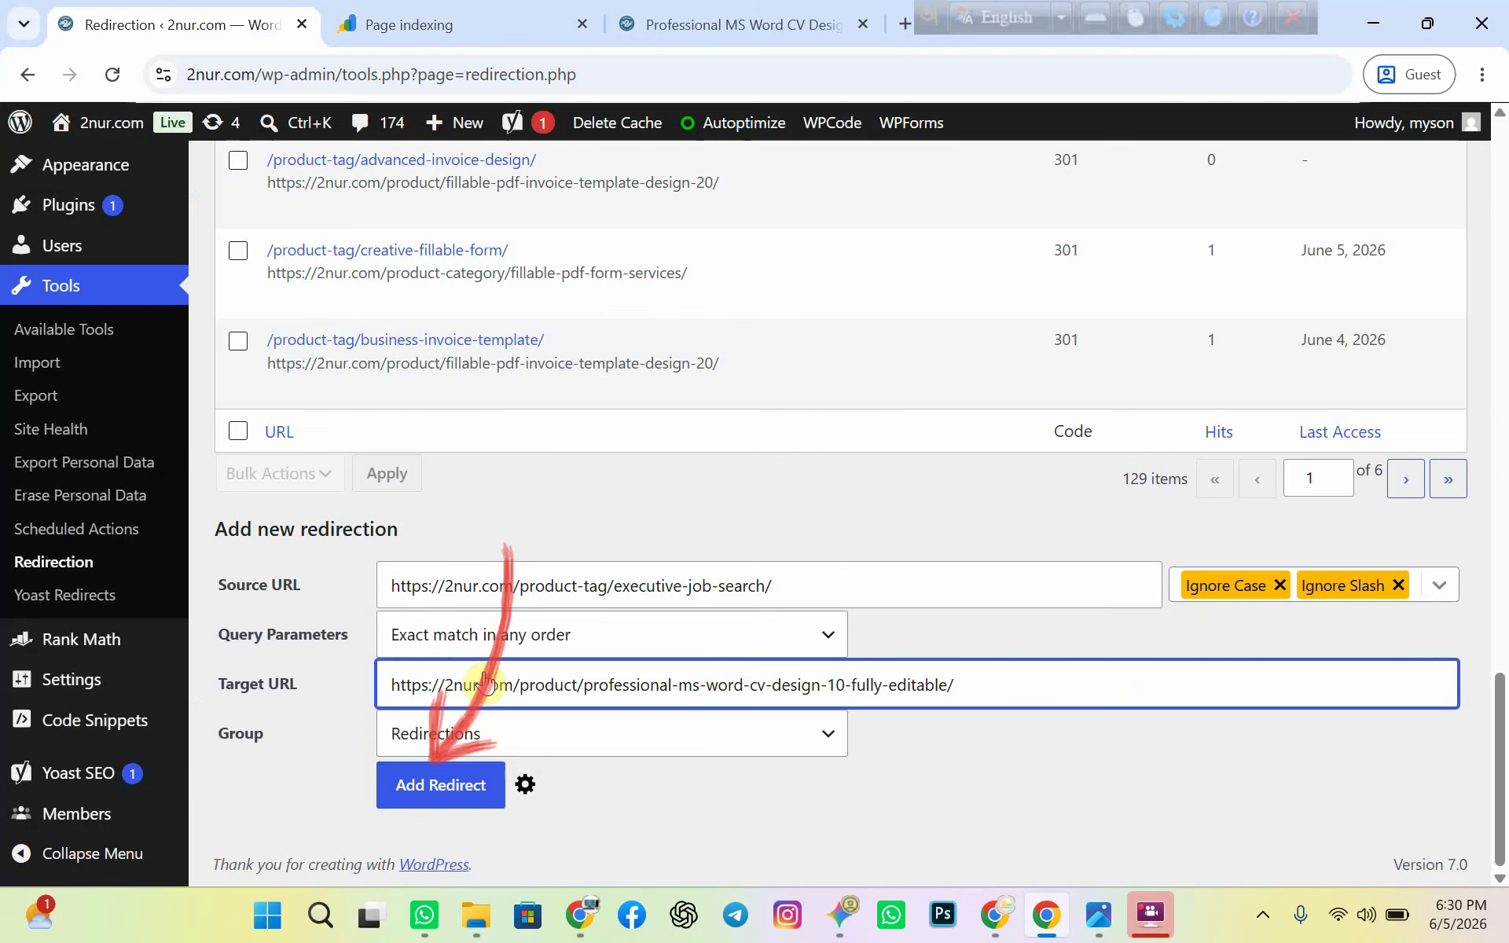
{"action": "left_click", "coordinate": [433, 786]}
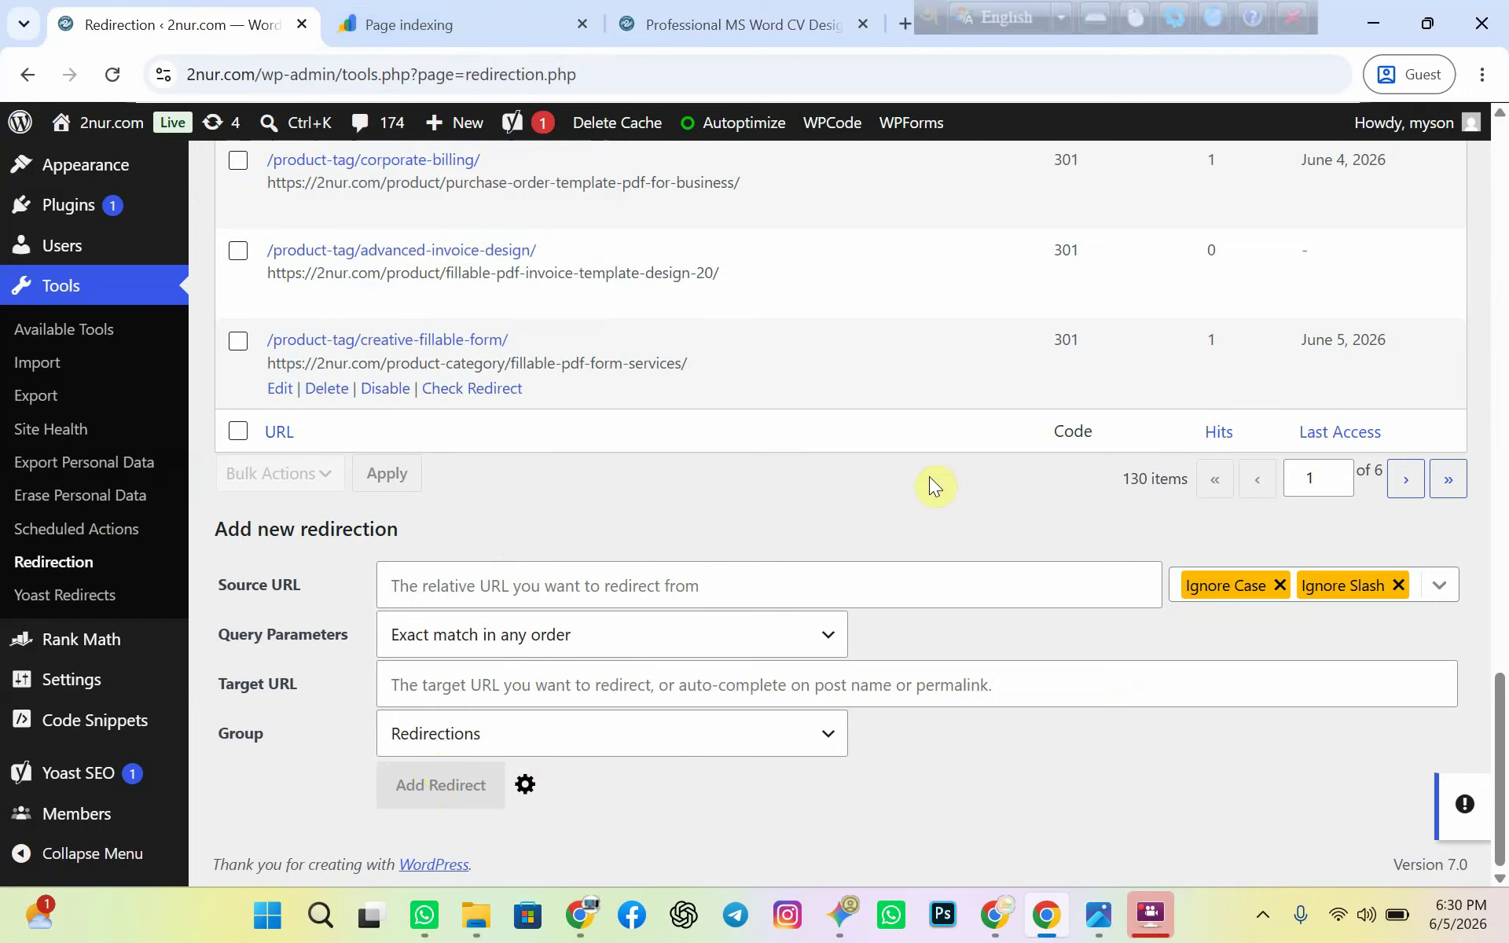
- Return to the Redirection list and check for the new /product-tag/executive-job-search/ entry
{"action": "left_click", "coordinate": [498, 22]}
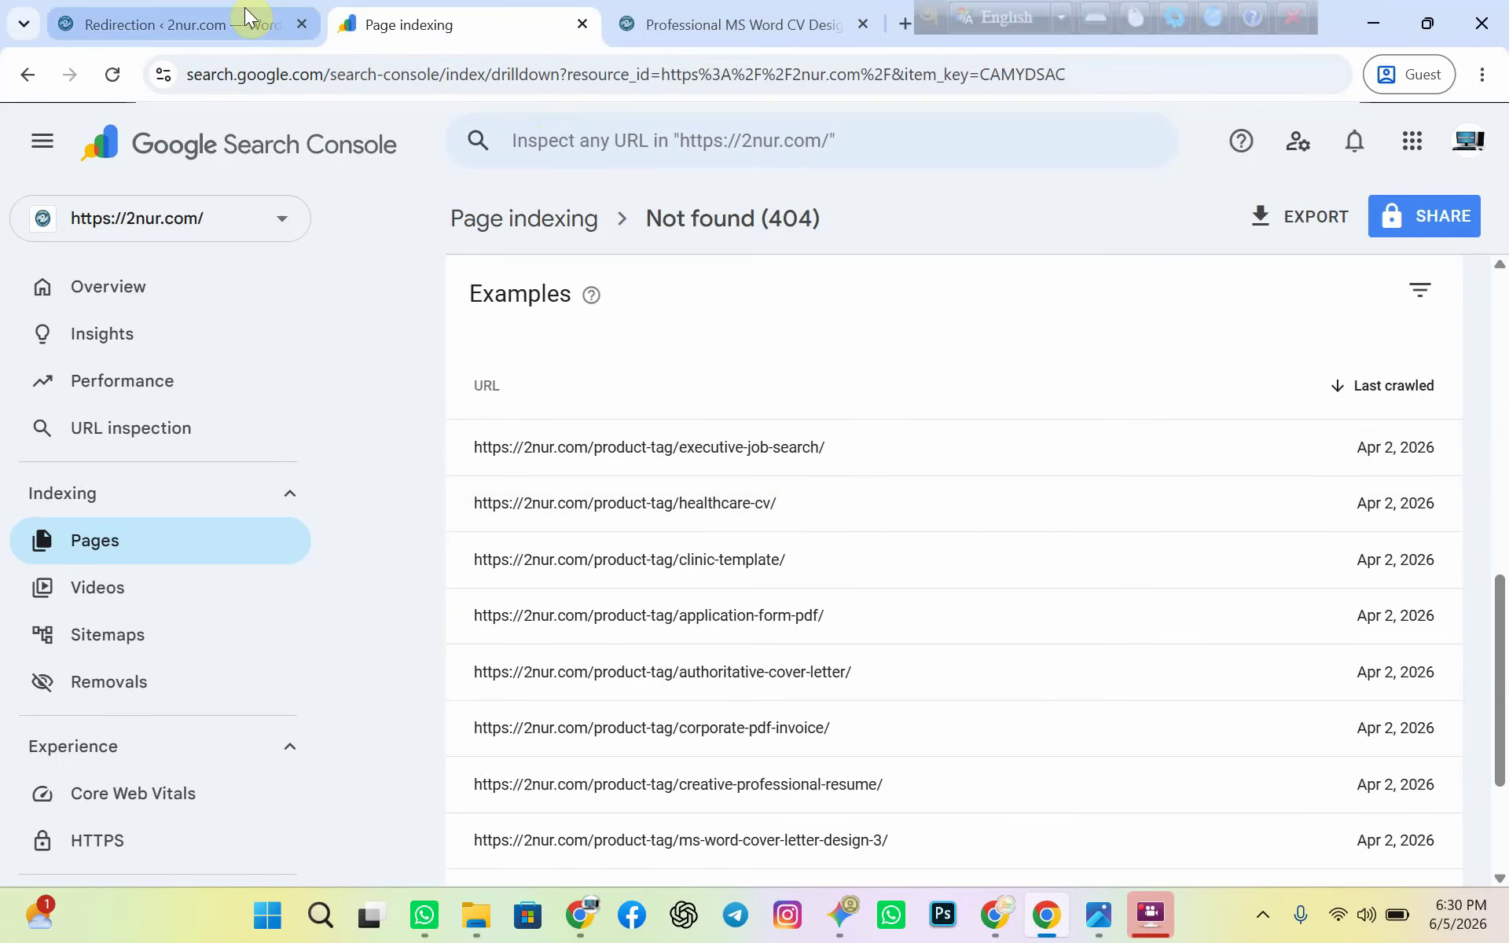
{"action": "key", "text": "ctrl+Tab"}
{"action": "key", "text": "ctrl+Tab"}
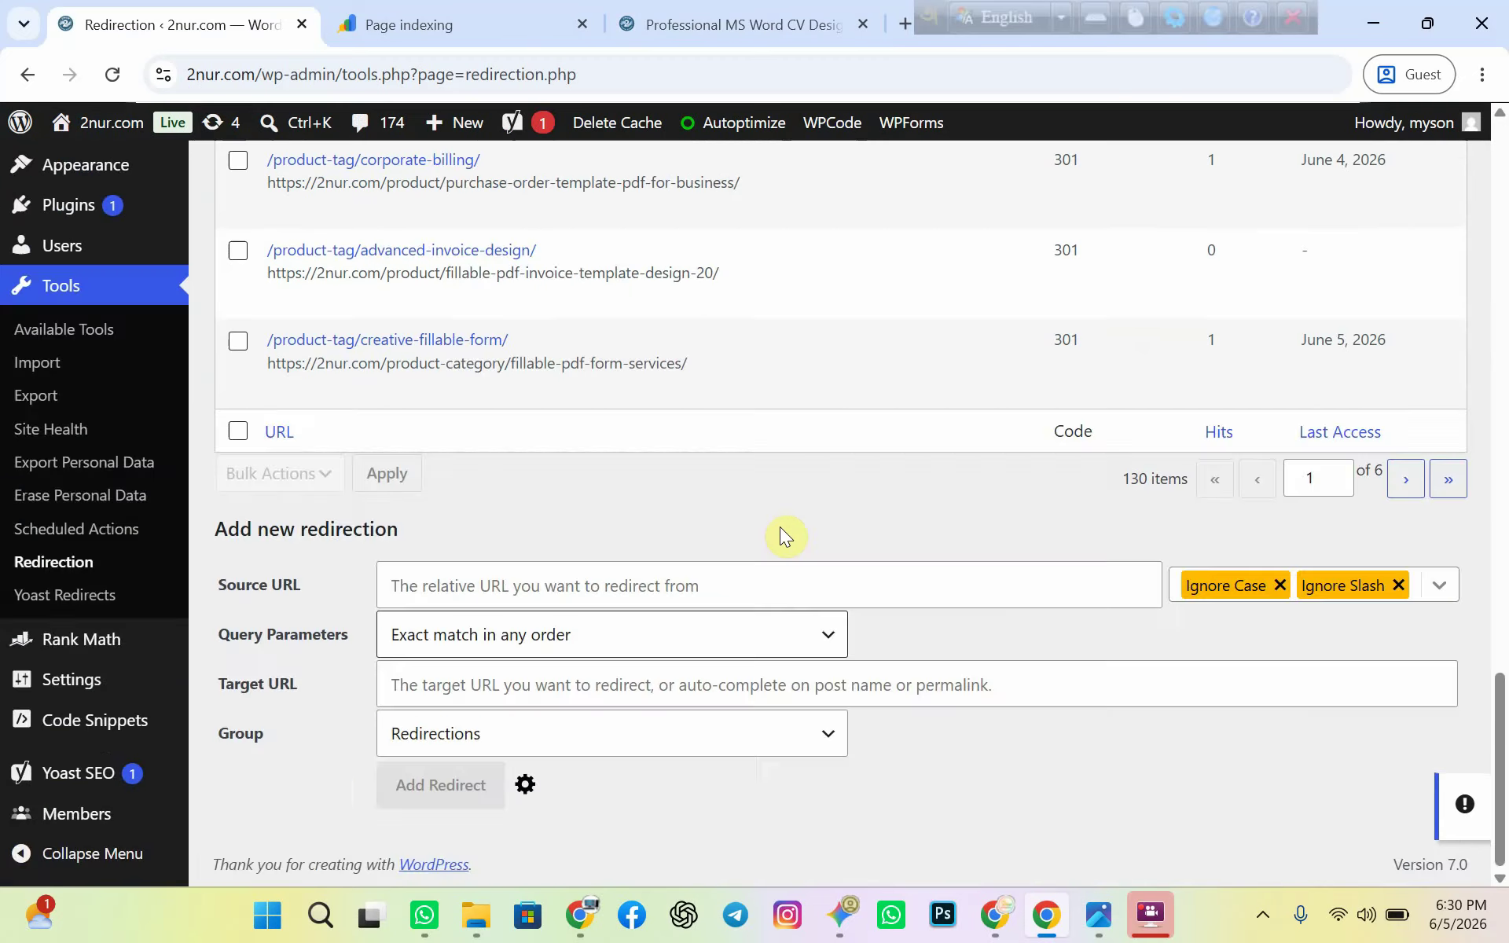
{"action": "scroll", "coordinate": [786, 581], "scroll_direction": "up", "scroll_amount": 5}
{"action": "scroll", "coordinate": [706, 633], "scroll_direction": "down", "scroll_amount": 5}
{"action": "scroll", "coordinate": [684, 661], "scroll_direction": "up", "scroll_amount": 3}
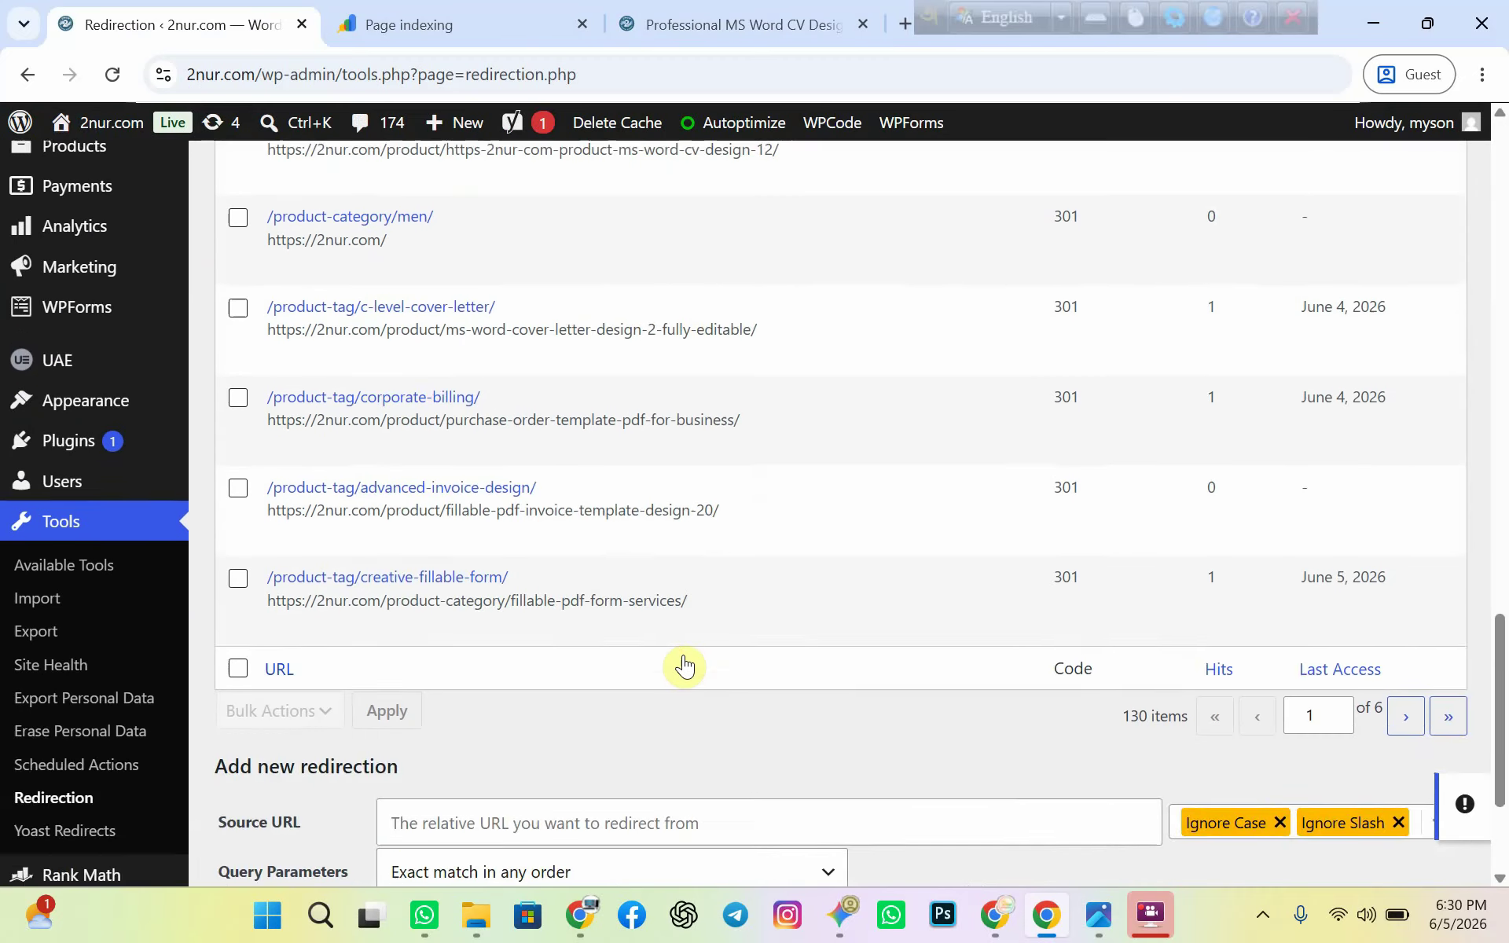
{"action": "scroll", "coordinate": [786, 684], "scroll_direction": "up", "scroll_amount": 1}
{"action": "scroll", "coordinate": [835, 690], "scroll_direction": "down", "scroll_amount": 3}
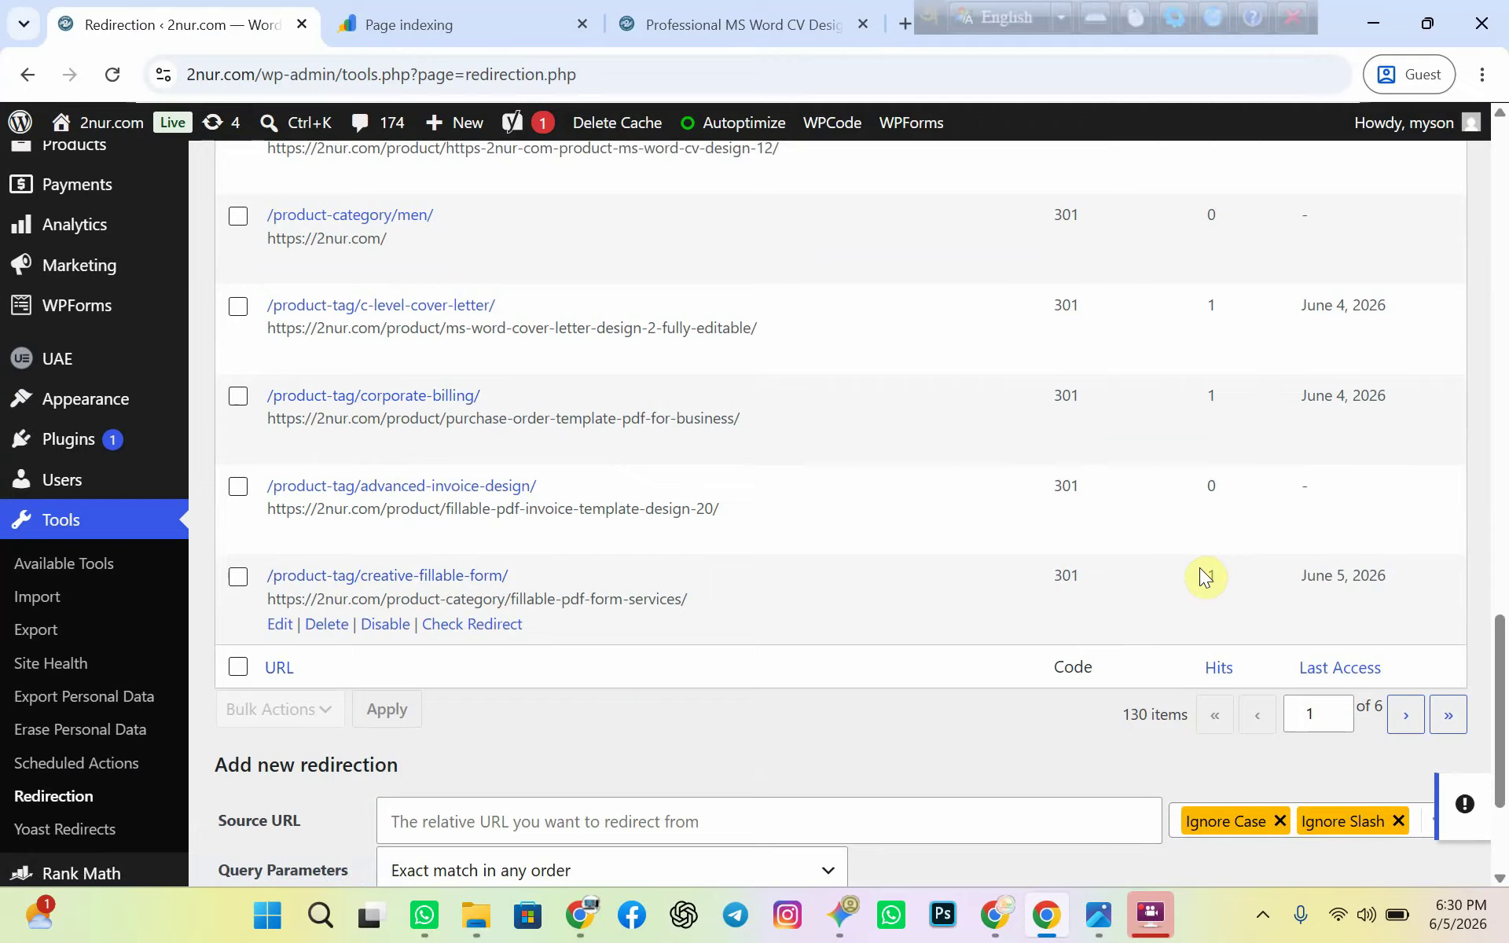
{"action": "scroll", "coordinate": [1202, 581], "scroll_direction": "up", "scroll_amount": 4}
{"action": "scroll", "coordinate": [1201, 677], "scroll_direction": "up", "scroll_amount": 15}
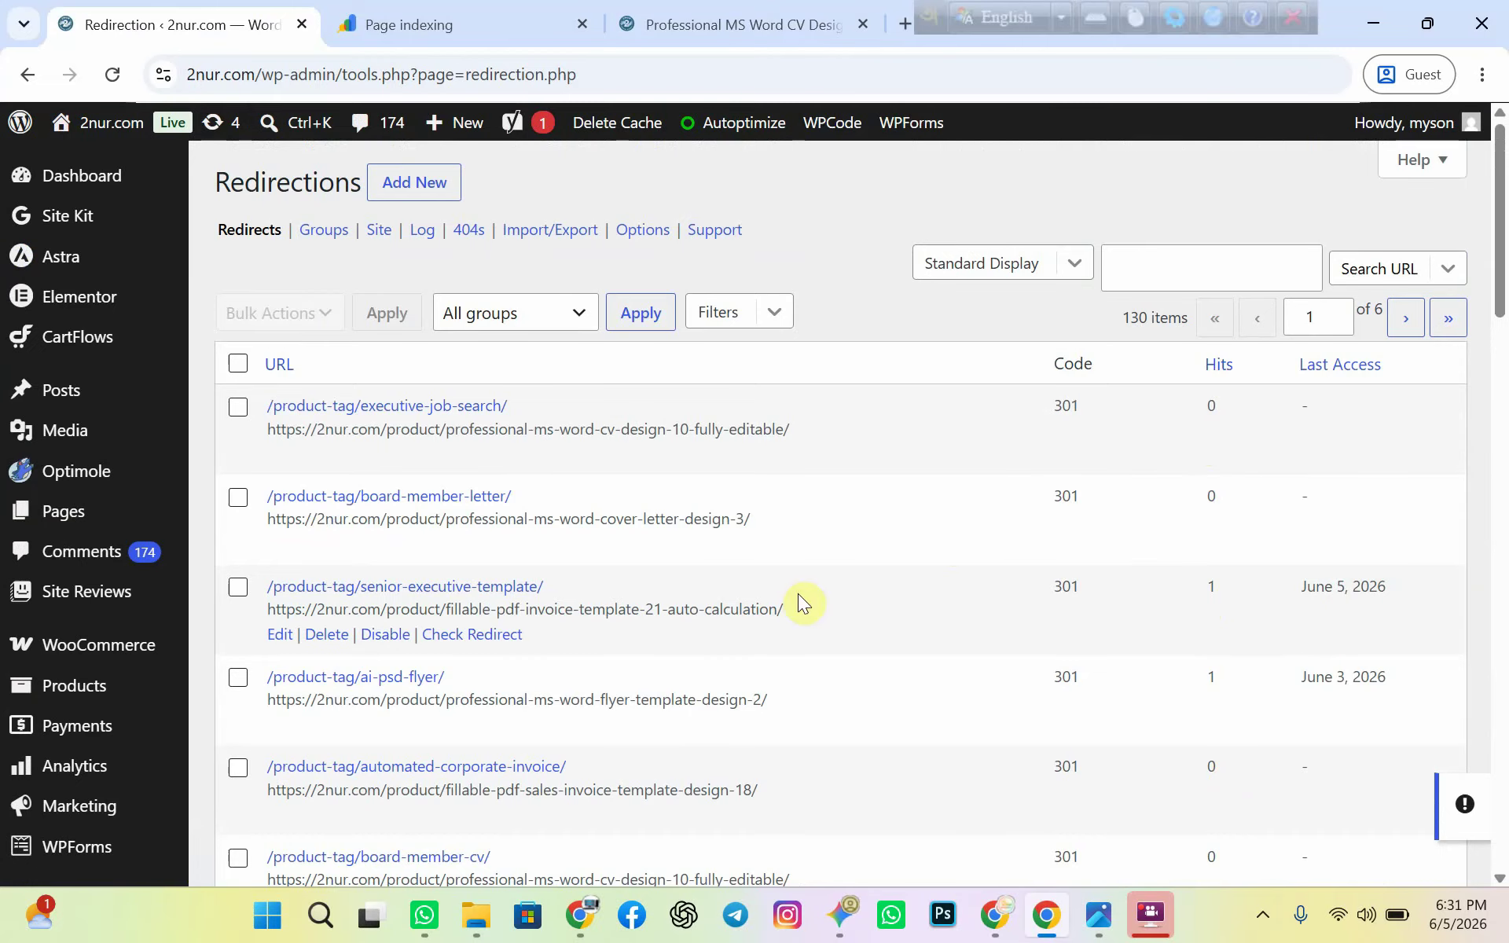
- Review the existing redirects on the first page of the list, including their targets, hits and last access dates
{"action": "scroll", "coordinate": [518, 585], "scroll_direction": "down", "scroll_amount": 12}
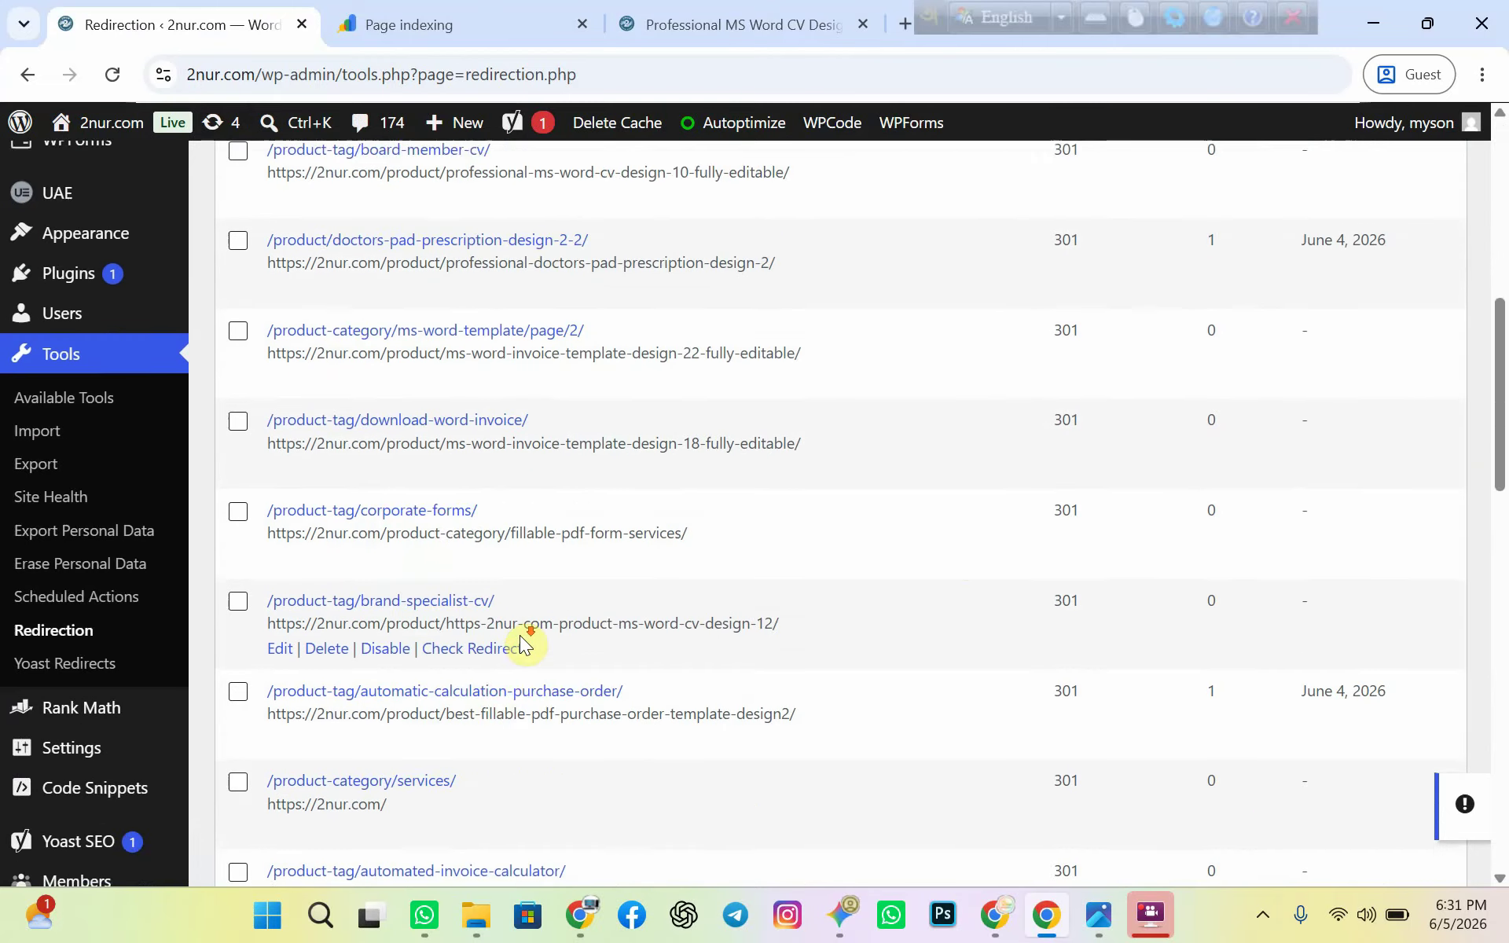
{"action": "scroll", "coordinate": [562, 602], "scroll_direction": "down", "scroll_amount": 9}
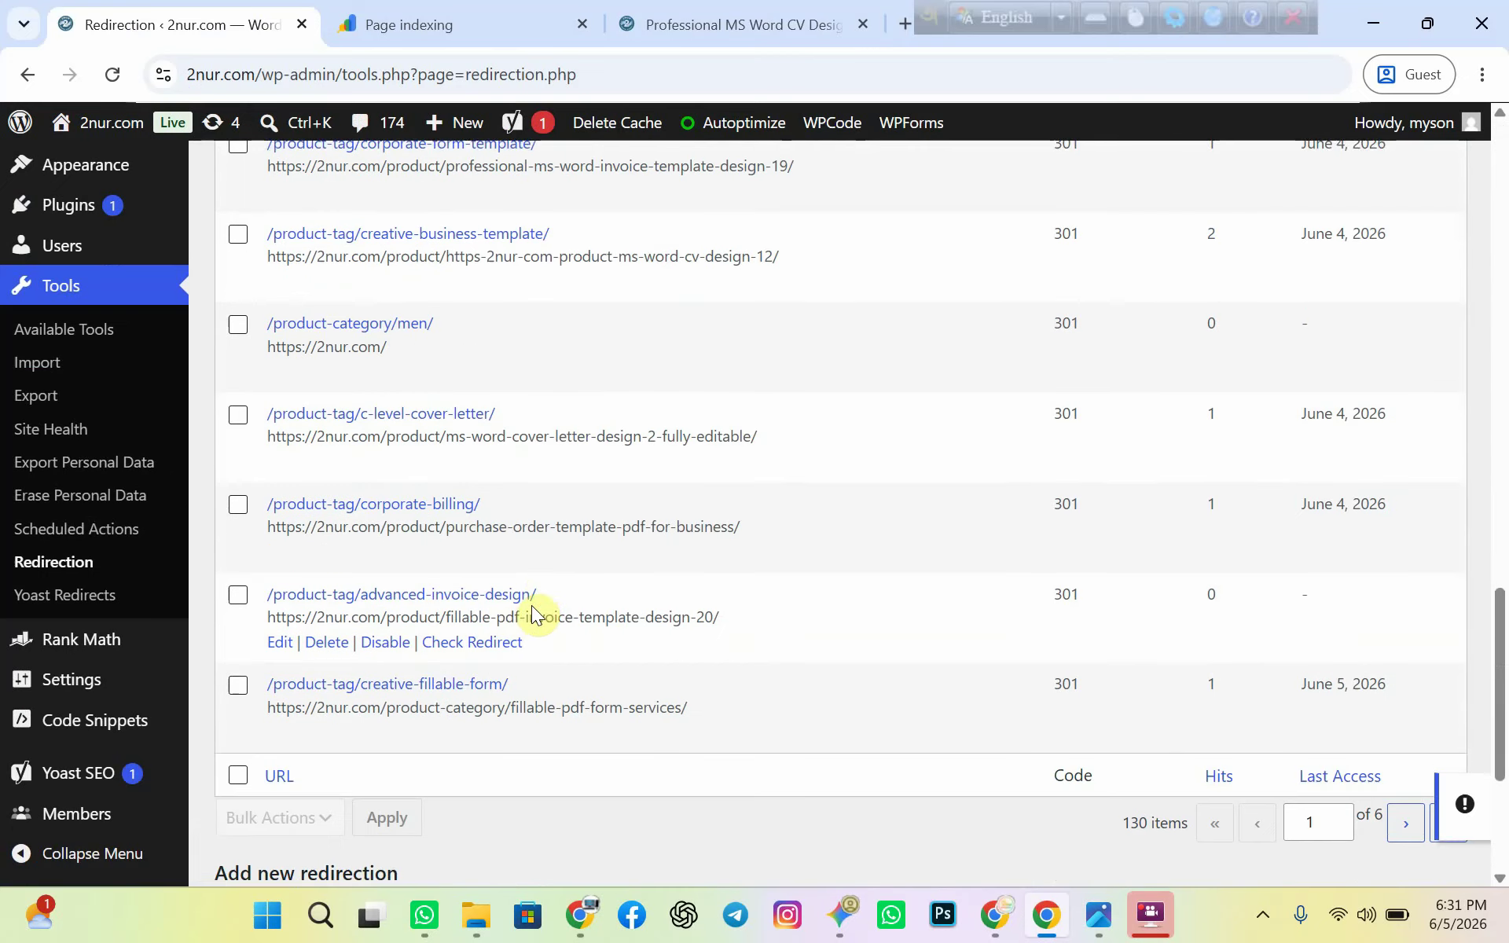
{"action": "scroll", "coordinate": [540, 587], "scroll_direction": "up", "scroll_amount": 20}
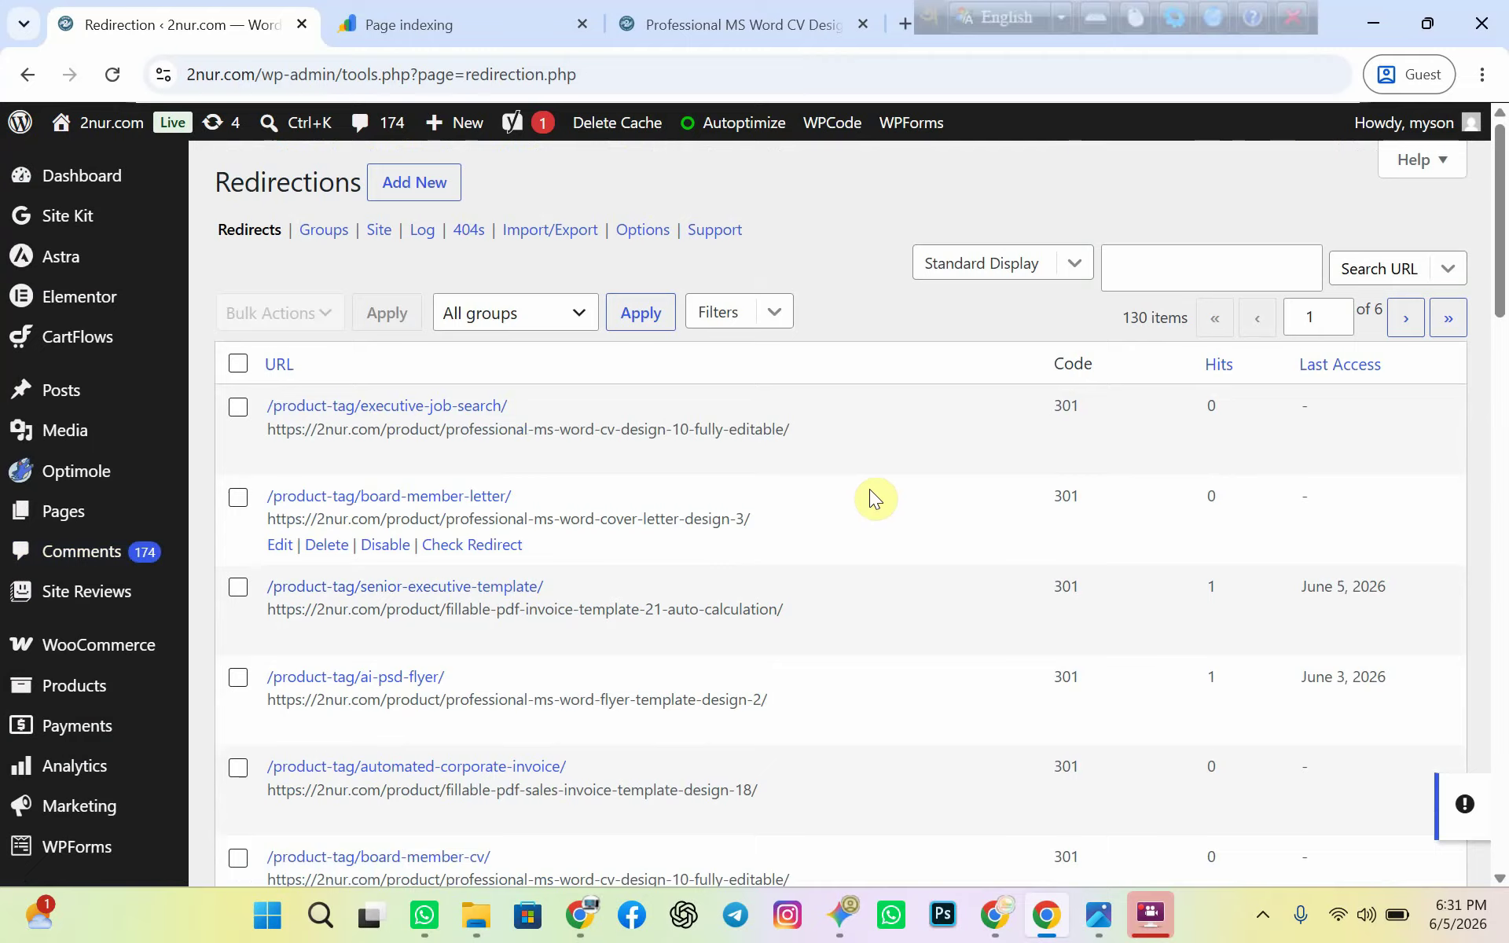
{"action": "scroll", "coordinate": [833, 484], "scroll_direction": "up", "scroll_amount": 1}
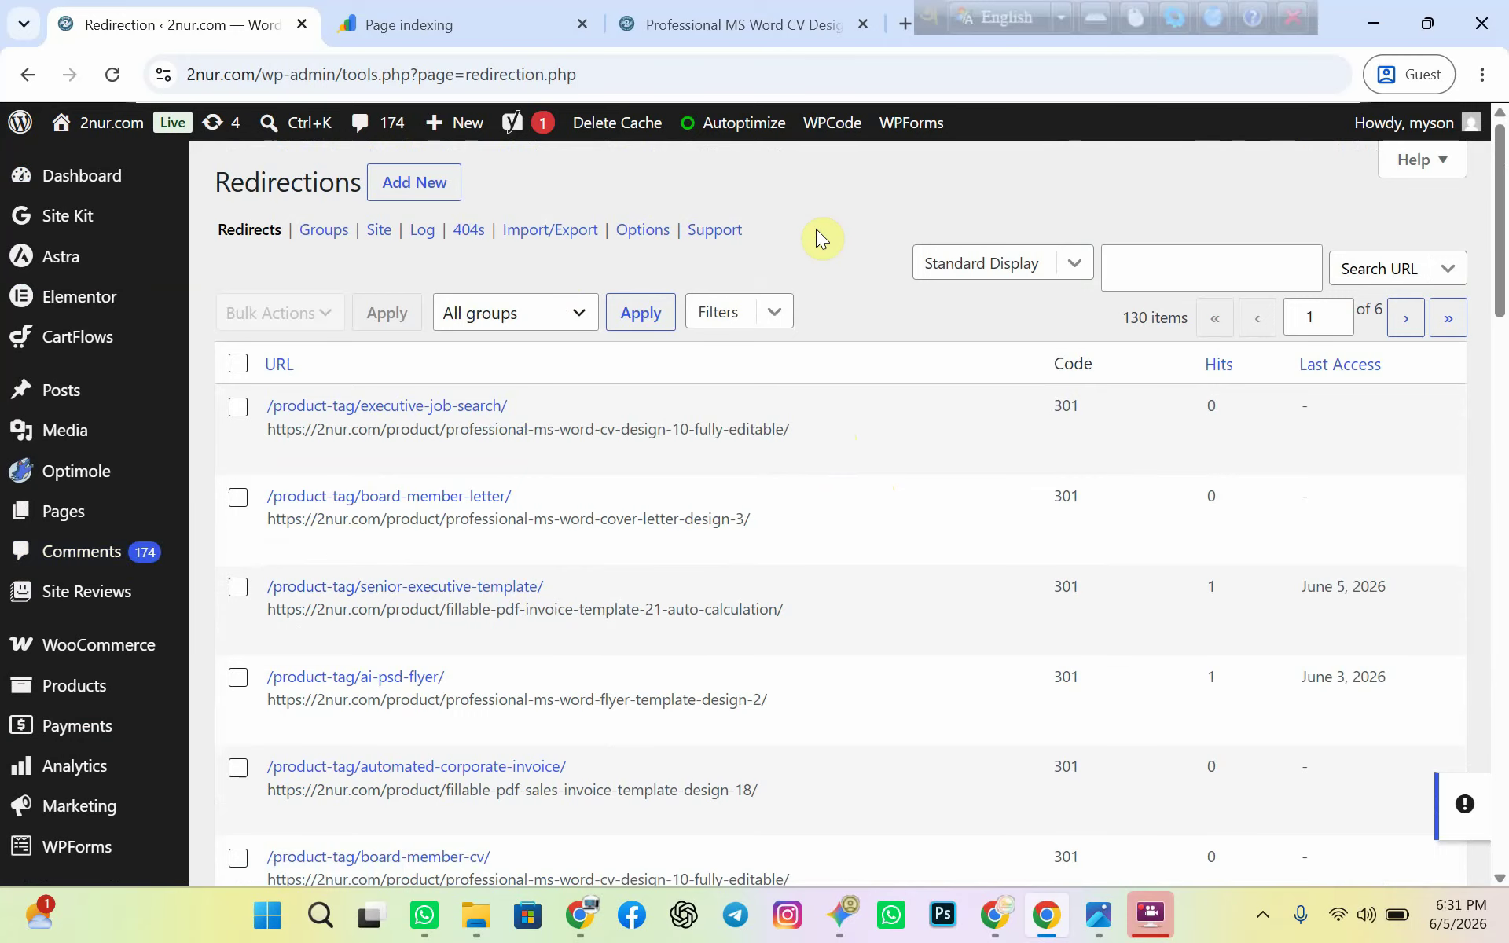
{"action": "scroll", "coordinate": [601, 455], "scroll_direction": "down", "scroll_amount": 5}
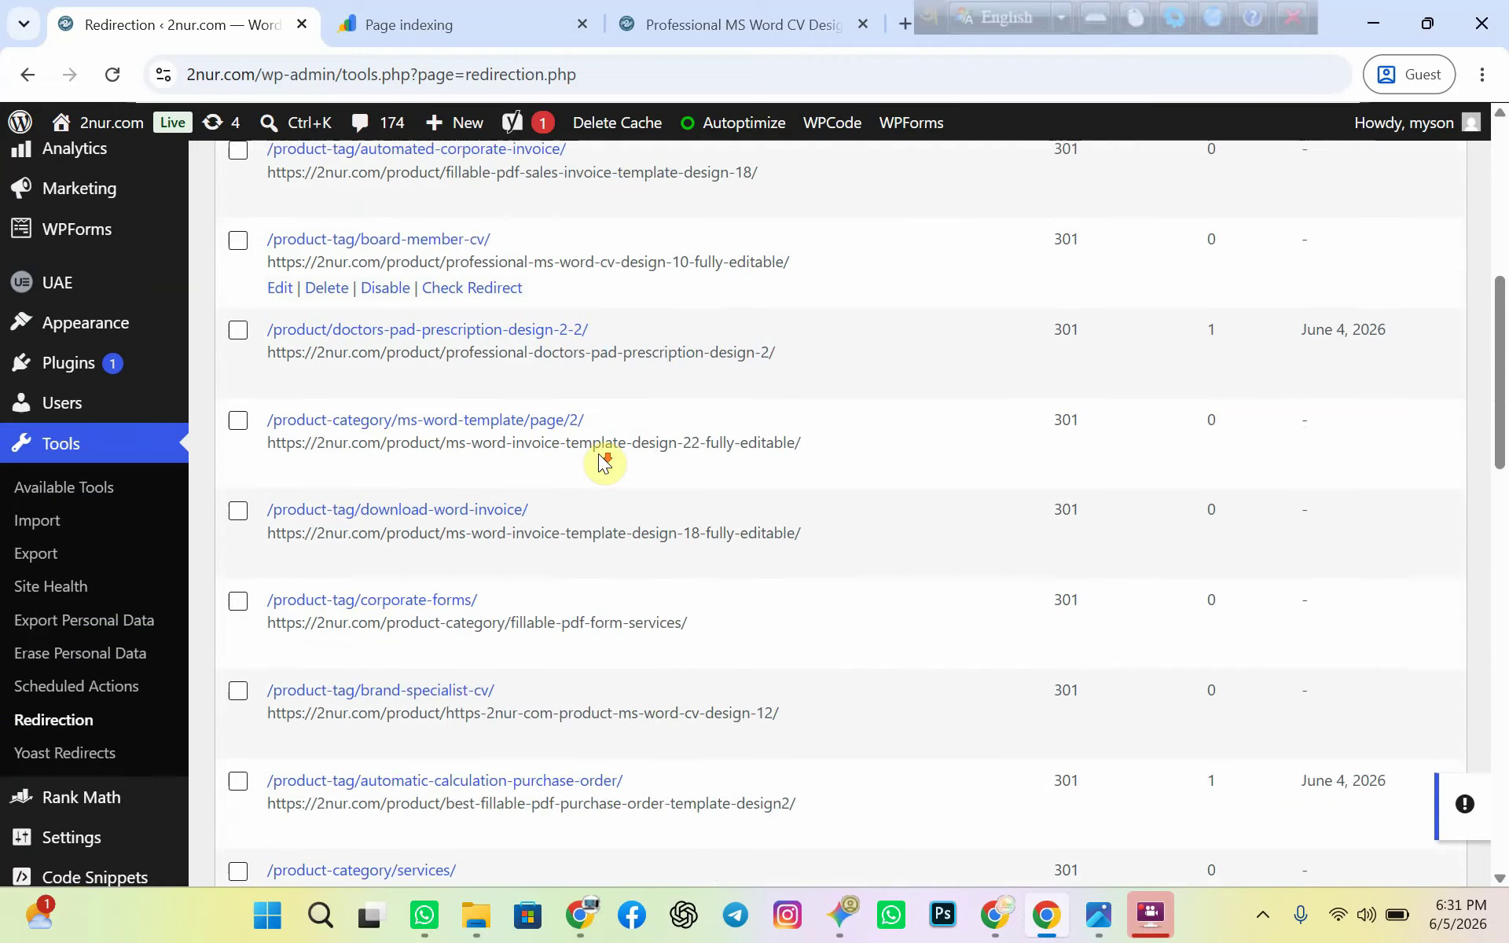
{"action": "scroll", "coordinate": [605, 460], "scroll_direction": "up", "scroll_amount": 5}
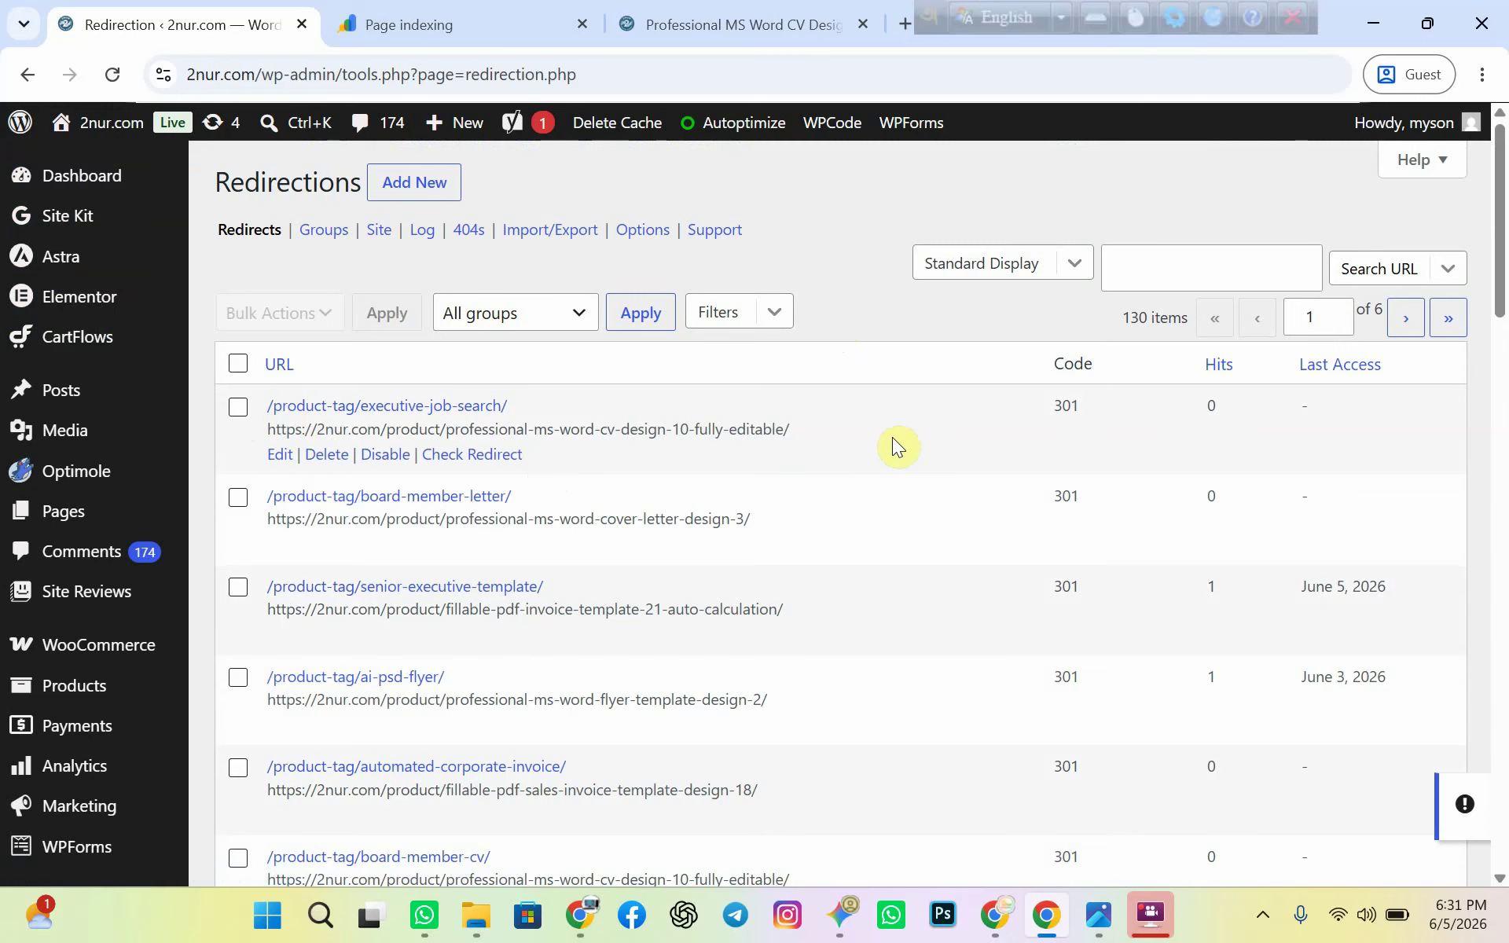
{"action": "scroll", "coordinate": [893, 437], "scroll_direction": "down", "scroll_amount": 15}
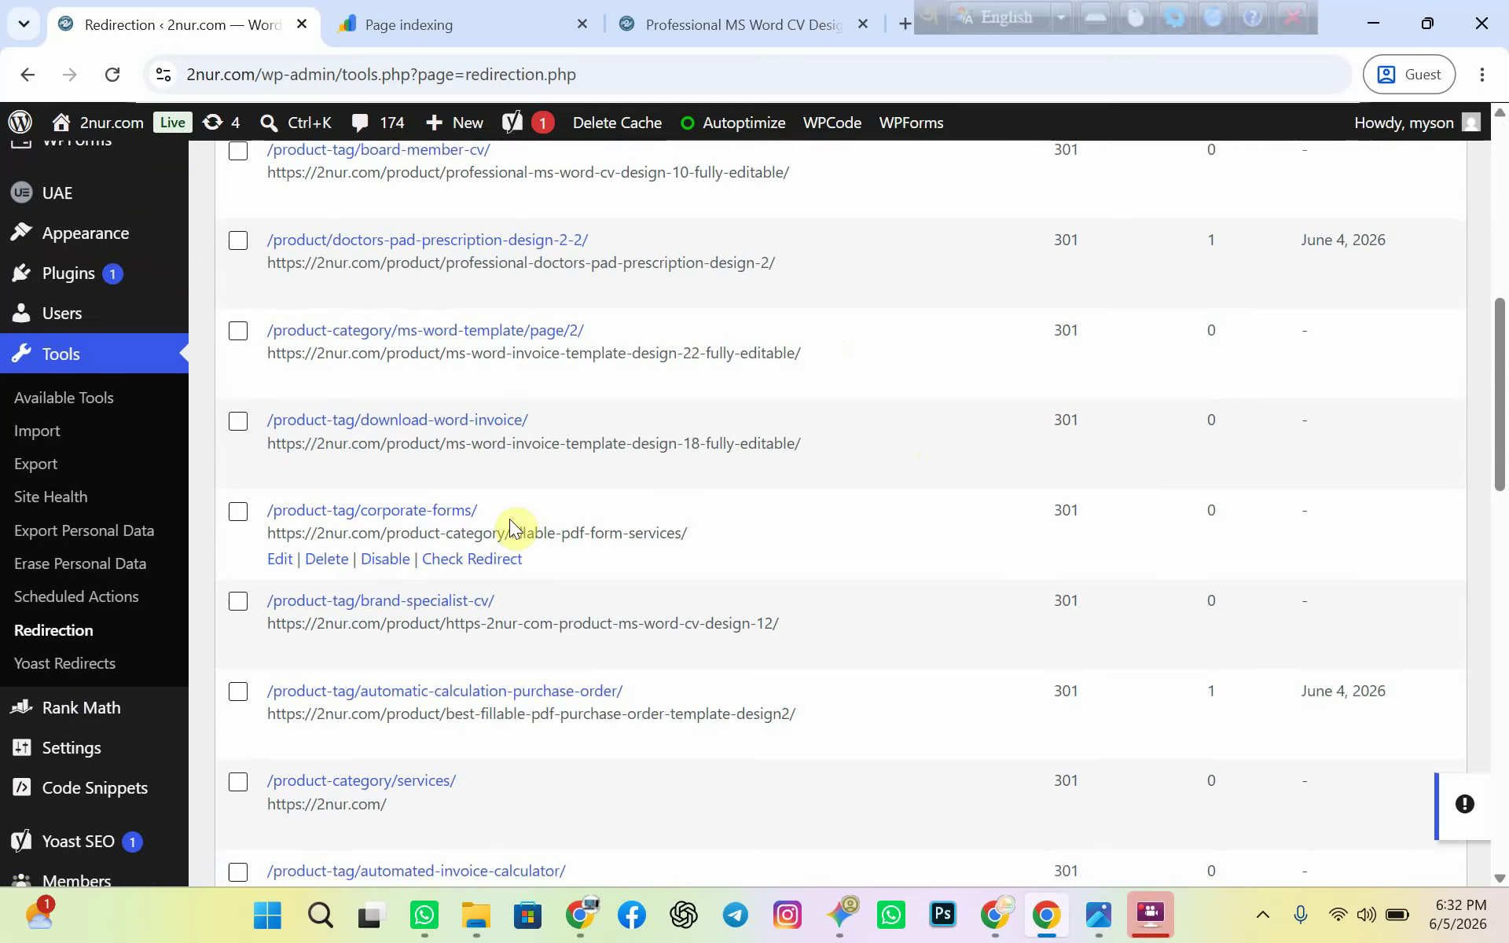
{"action": "scroll", "coordinate": [707, 566], "scroll_direction": "down", "scroll_amount": 5}
{"action": "scroll", "coordinate": [674, 582], "scroll_direction": "up", "scroll_amount": 15}
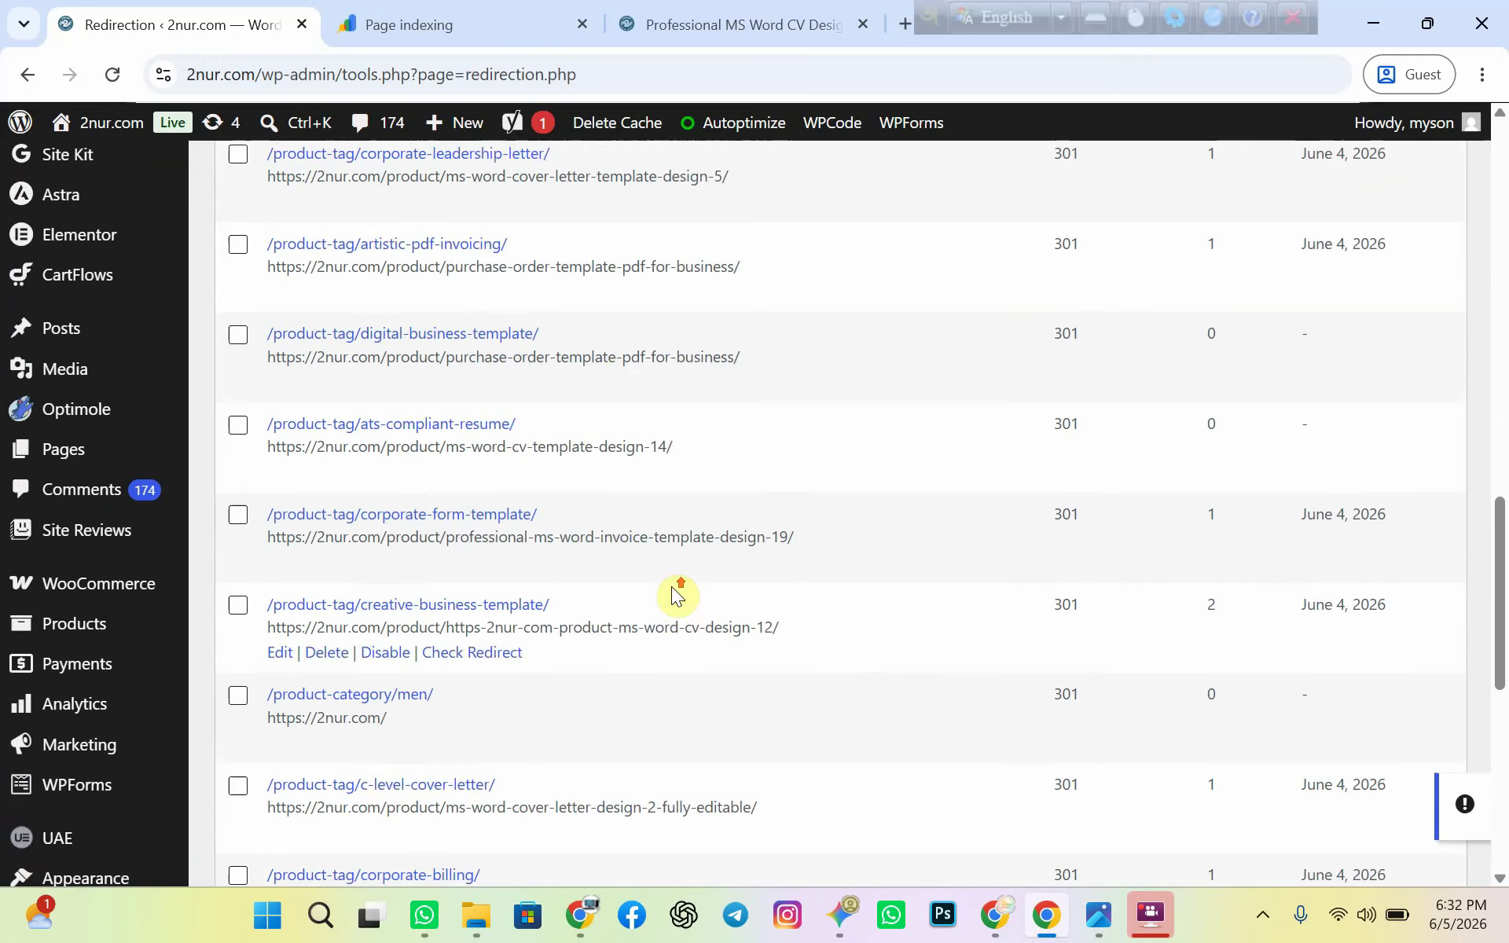
{"action": "scroll", "coordinate": [767, 591], "scroll_direction": "up", "scroll_amount": 3}
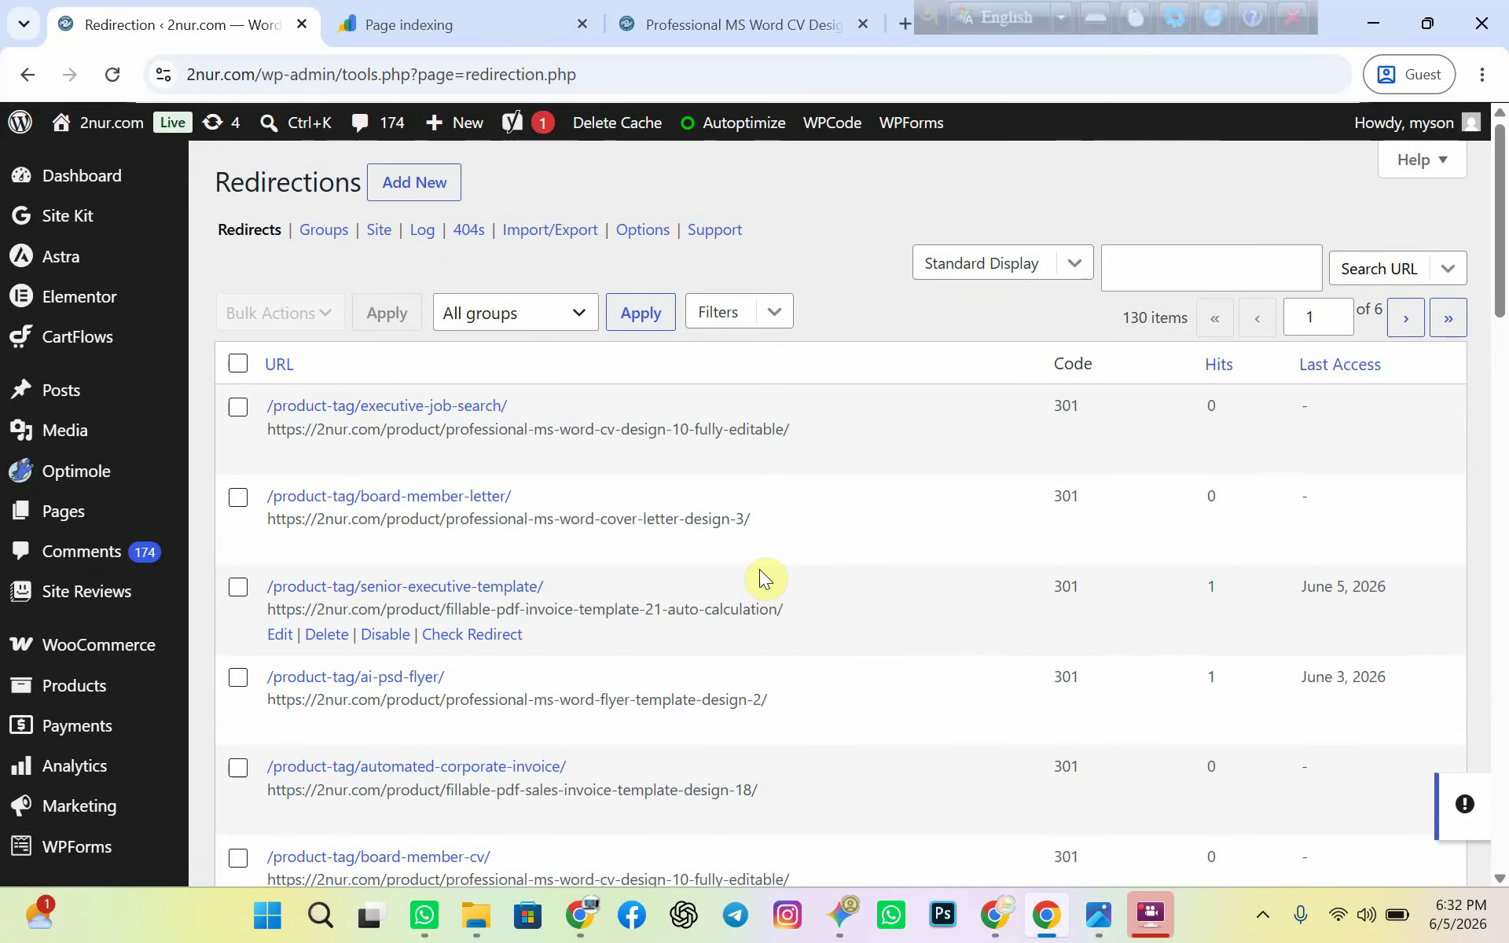